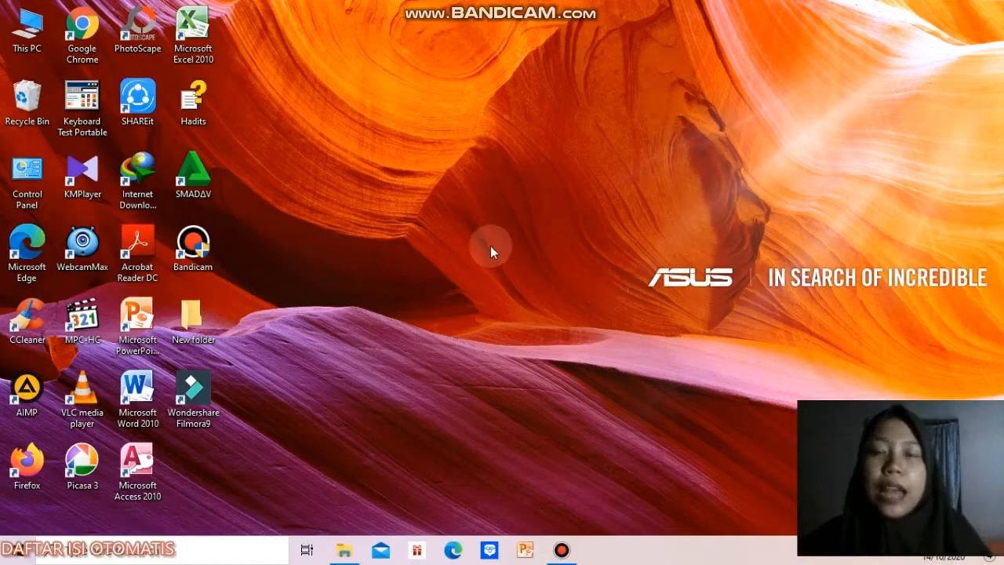
Step: Open a maximized blank document in Microsoft Word and apply the custom margins of 4 cm left and 3 cm on the other sides
double_click(159, 400)
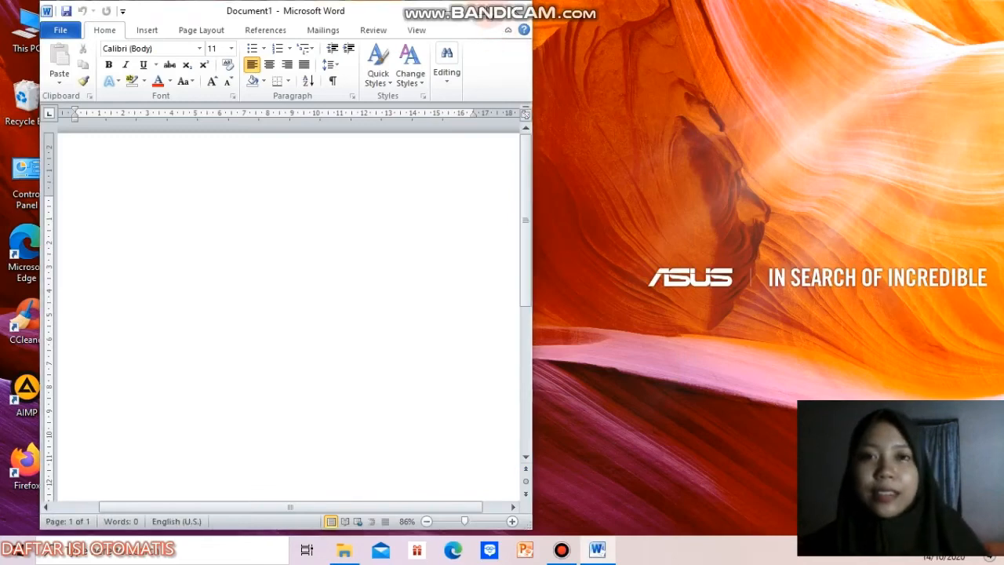
left_click(487, 12)
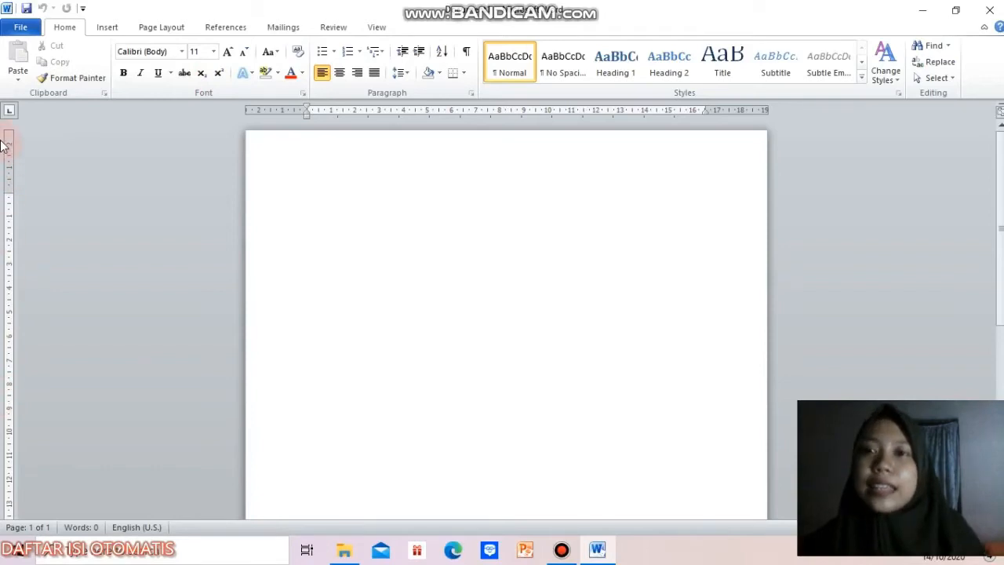
left_click(176, 32)
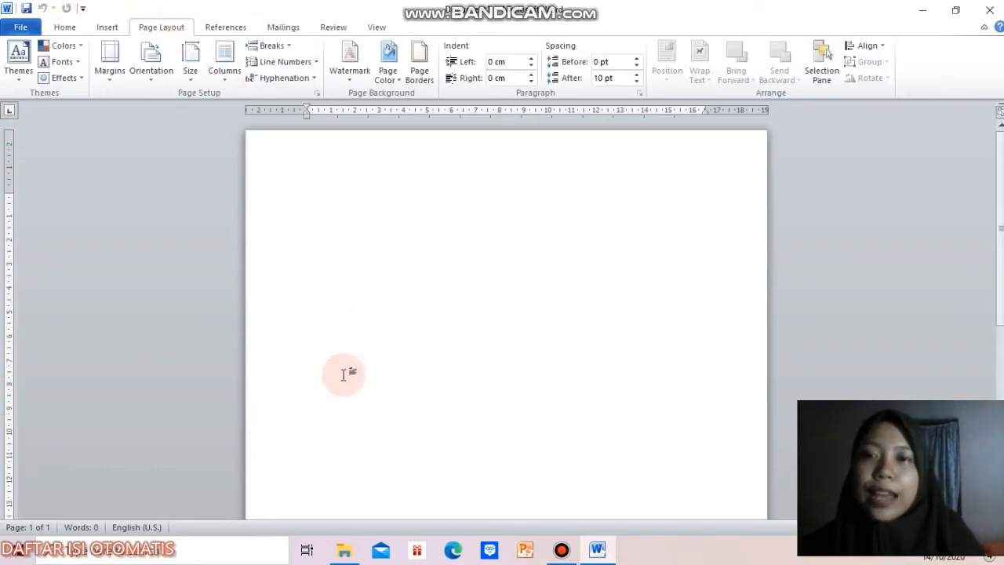
left_click(113, 83)
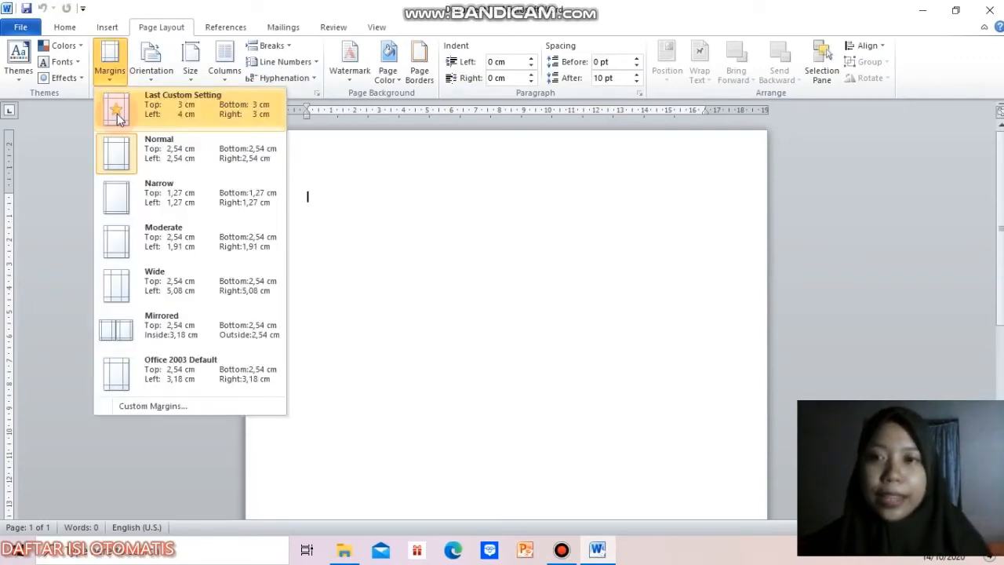
left_click(117, 114)
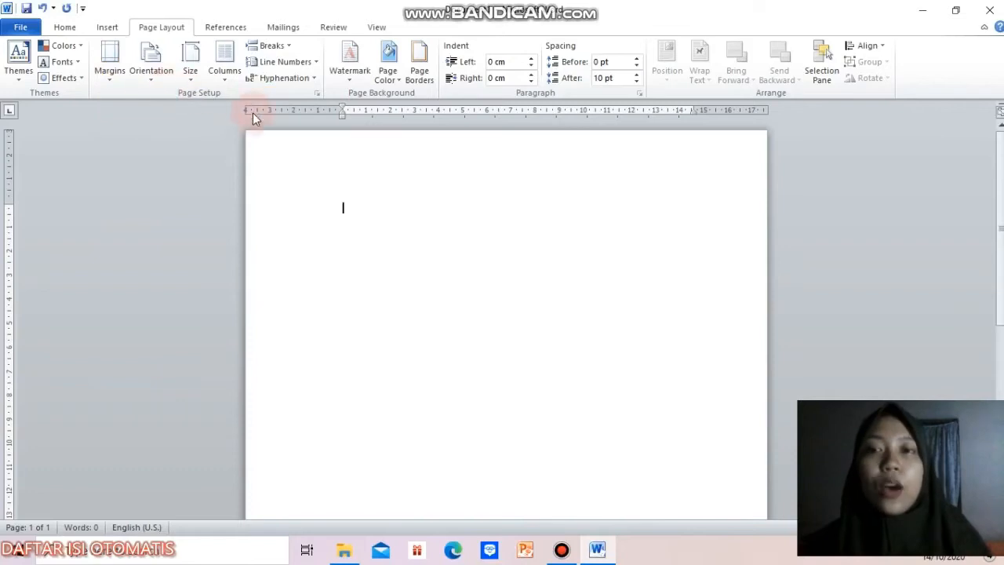
Step: Set the document's paper size to A4 and its page orientation to portrait
left_click(199, 86)
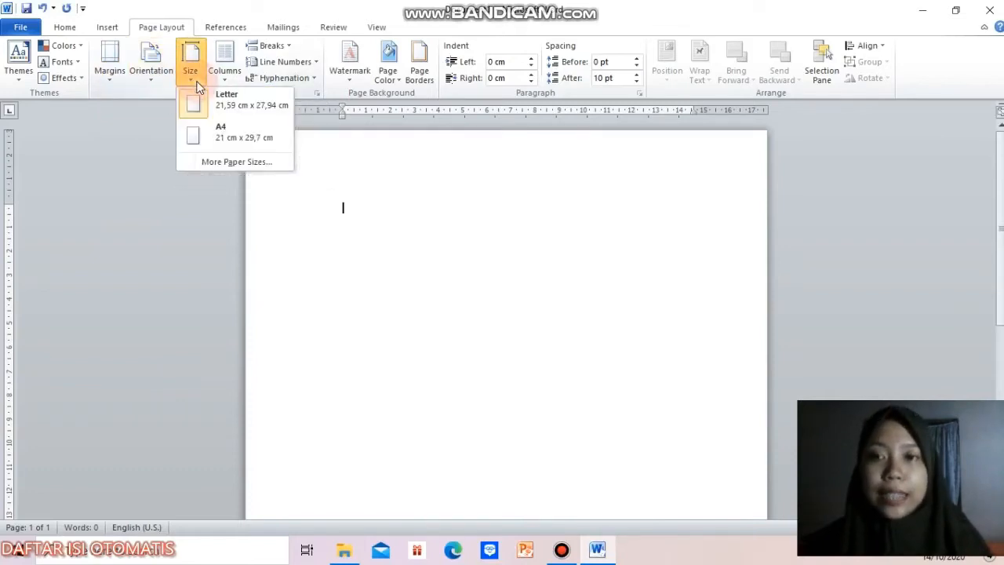
left_click(276, 143)
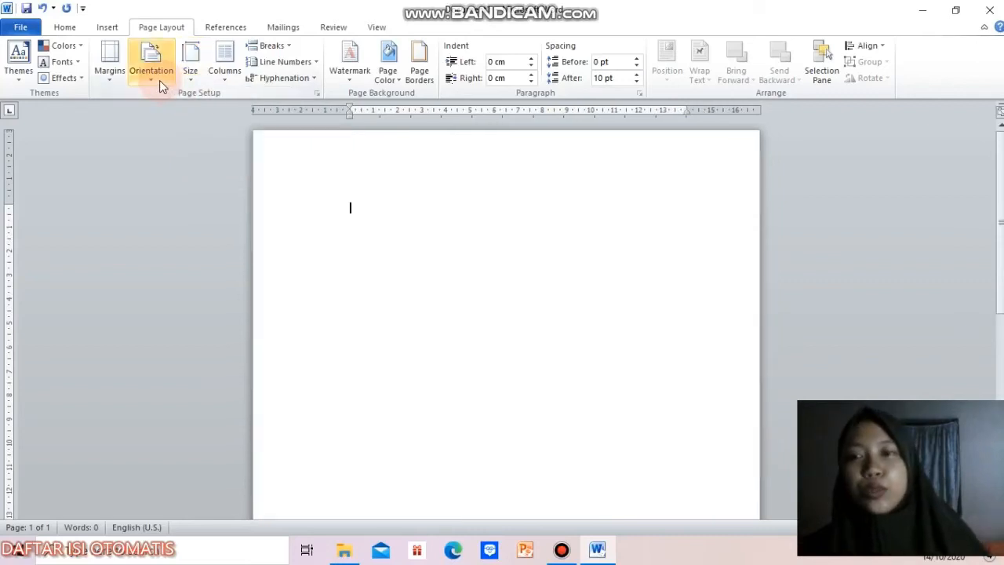
left_click(159, 80)
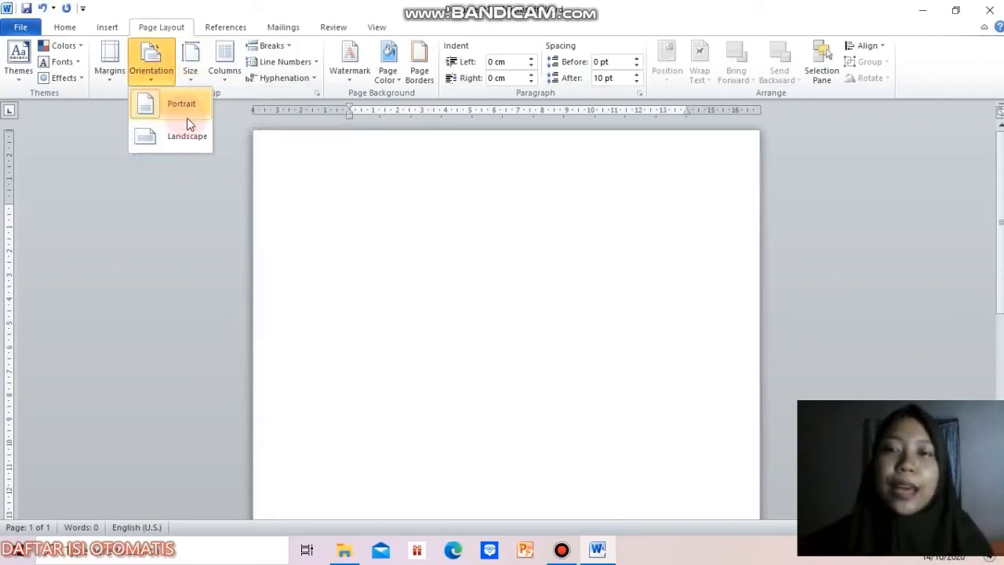
left_click(186, 110)
Step: Enter the title "SISTEM PERNAPASAN (RESPIRASI)" on the first line of the page
left_click(75, 27)
left_click(455, 479)
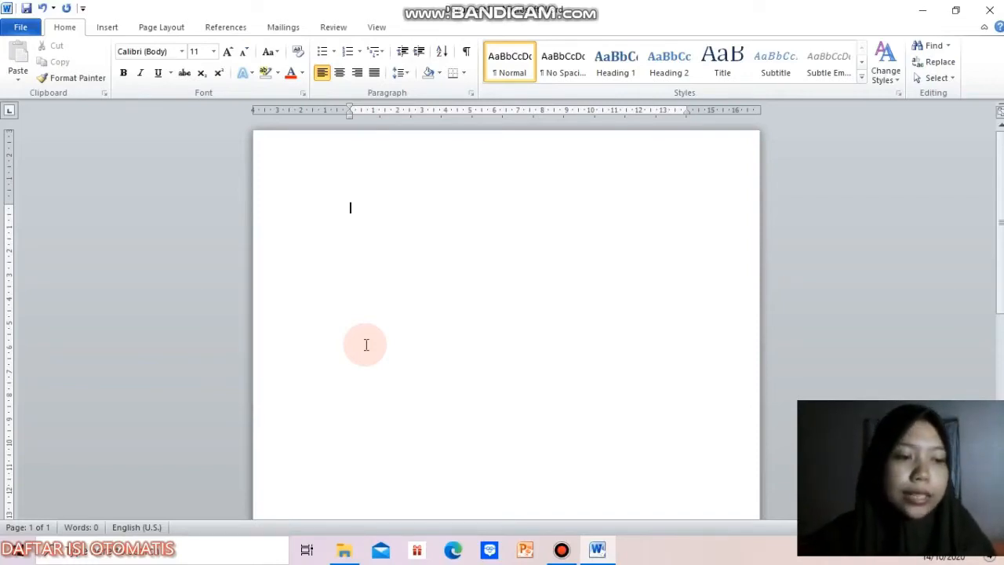
type("SISTEM PE")
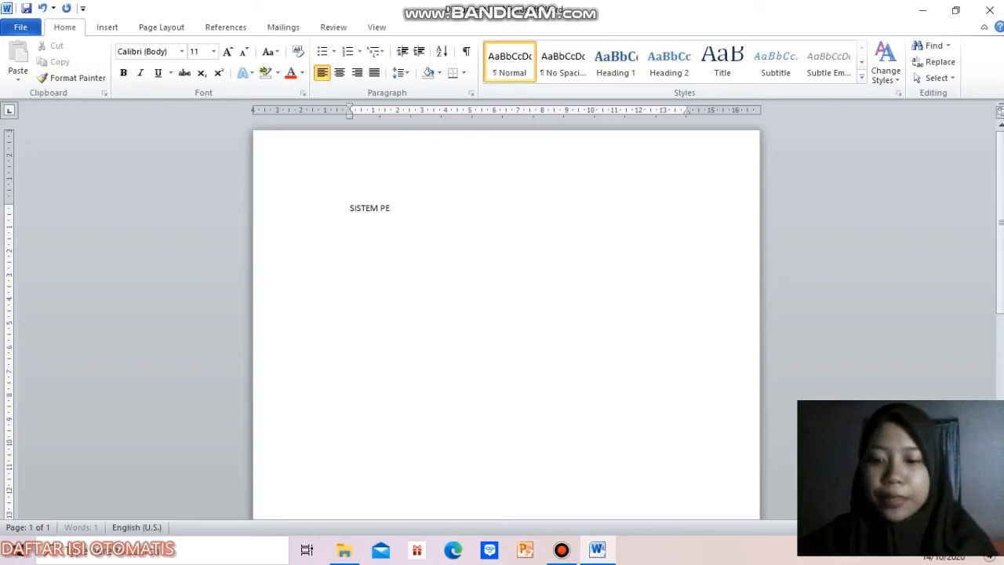
type("RNAPASAN")
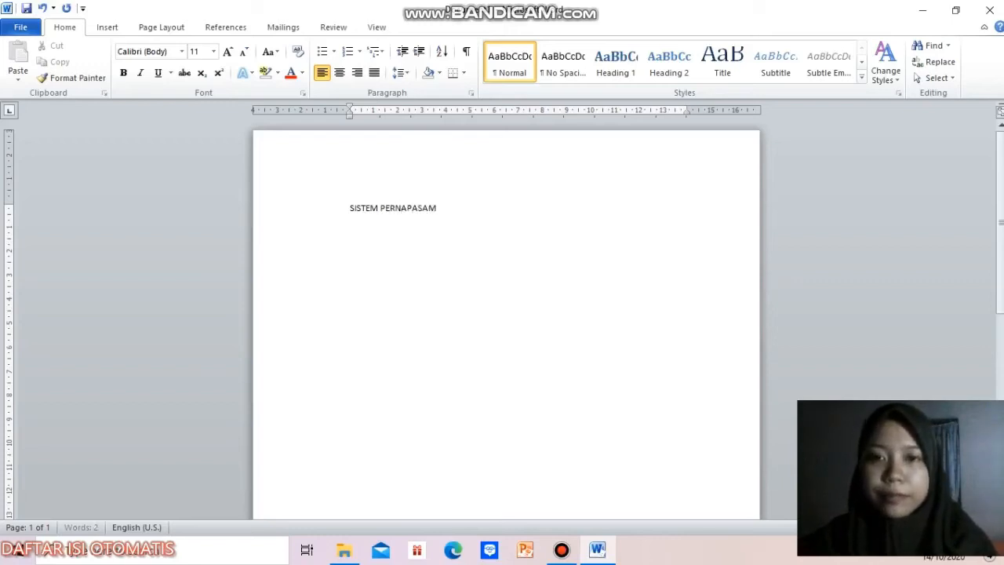
key("BackSpace")
type("N A")
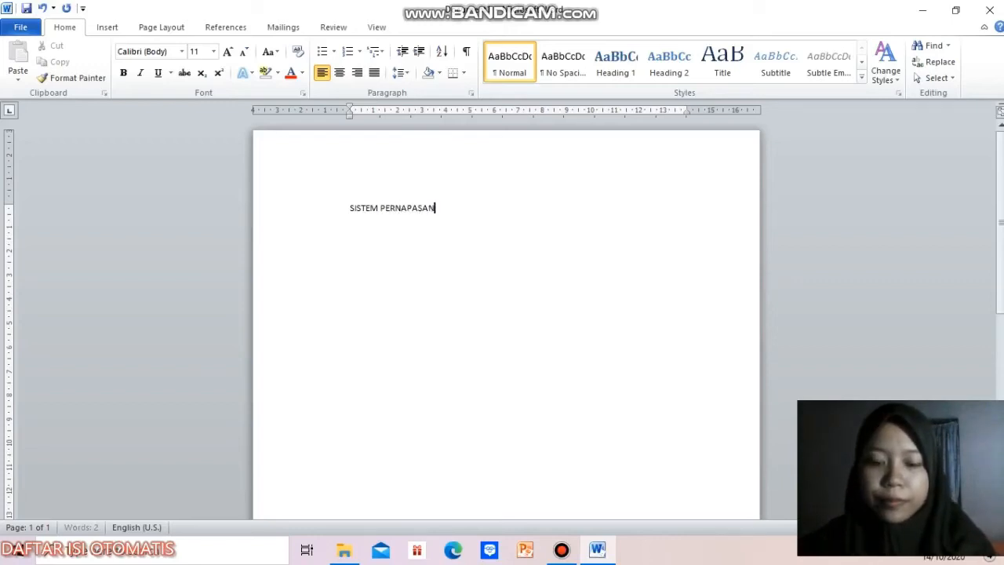
key("BackSpace")
type("(RESPIRASI)")
Step: Format the title in Times New Roman, size 16, and center it
left_click_drag(488, 207, 343, 202)
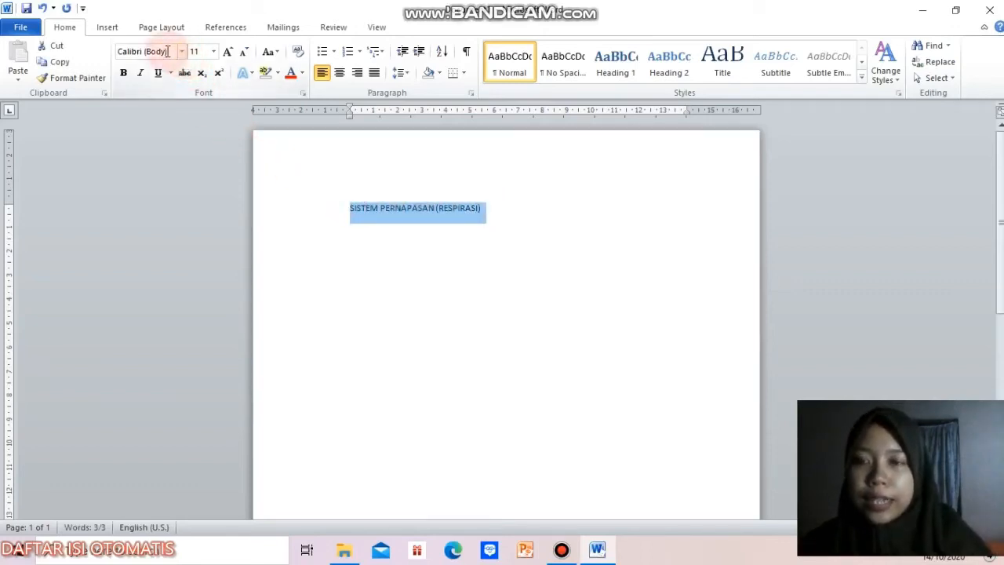
left_click(182, 51)
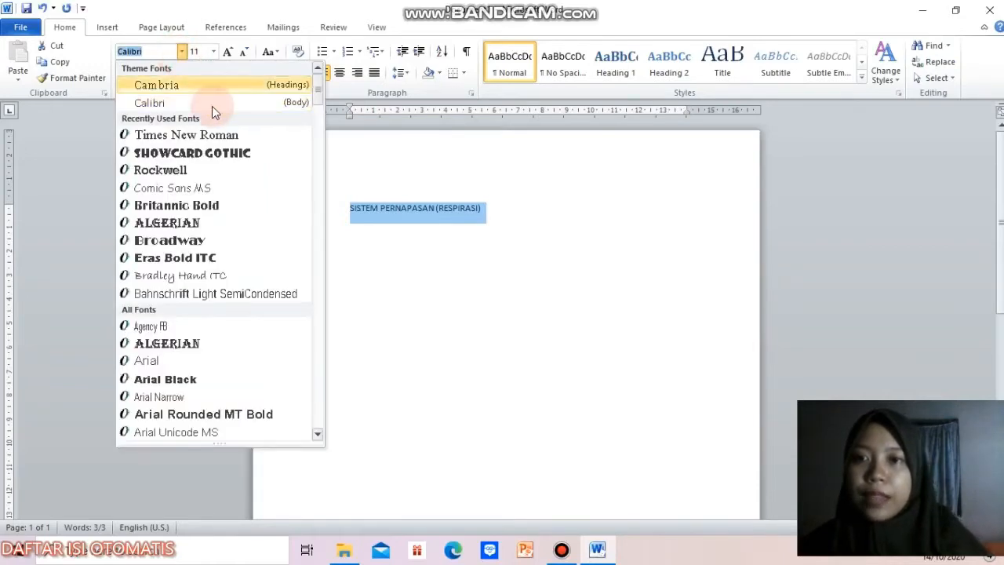
left_click(221, 135)
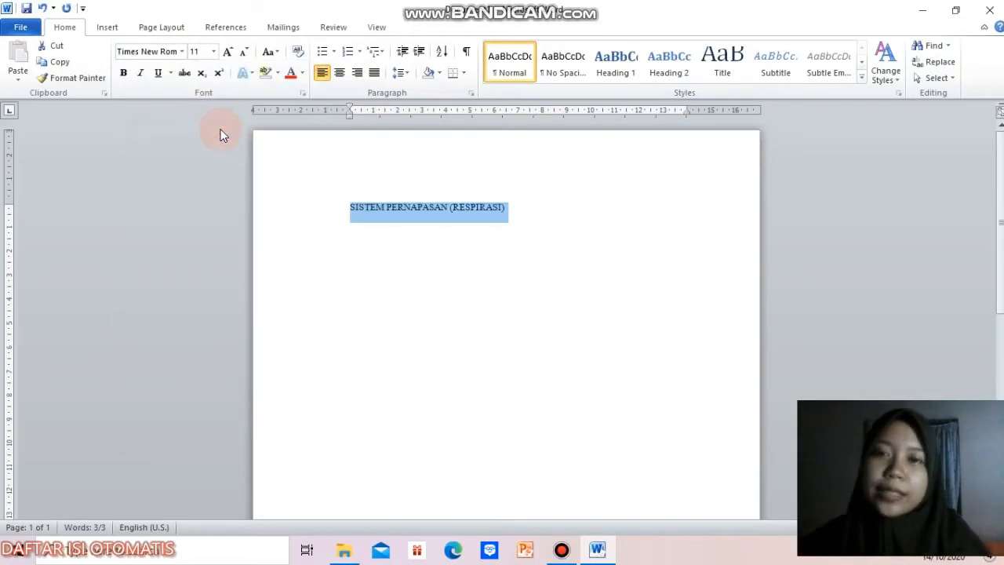
left_click(201, 51)
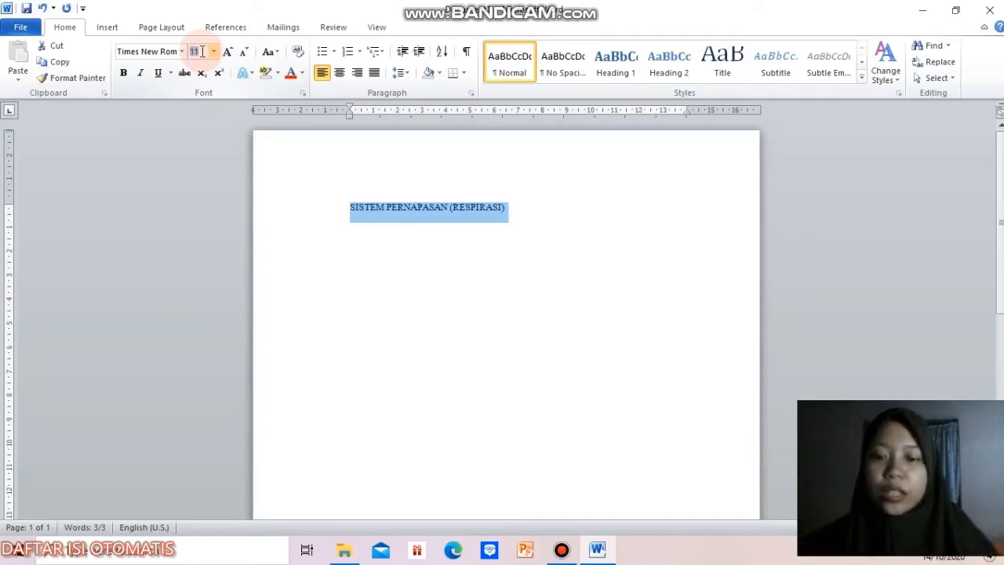
type("1")
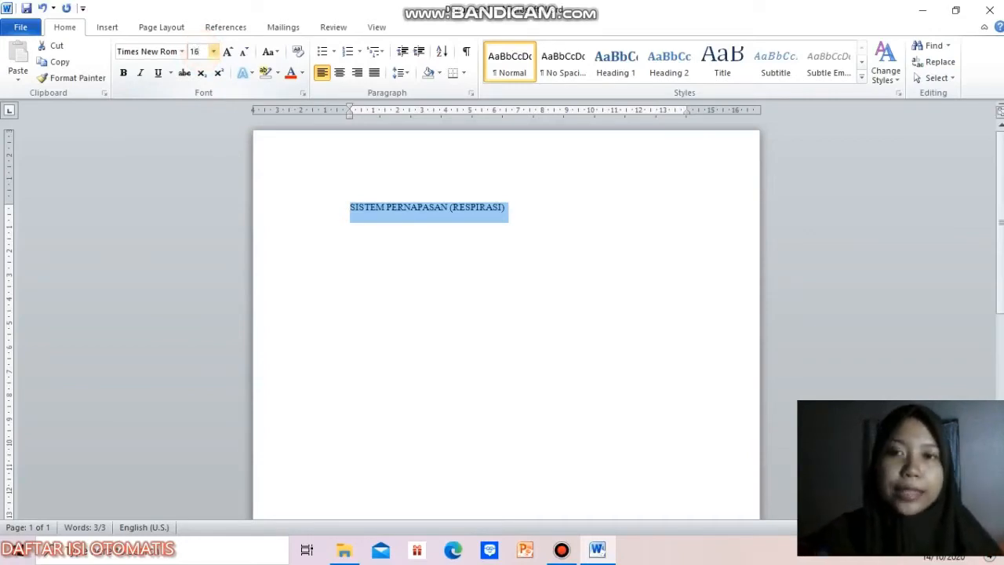
type("6")
key("Return")
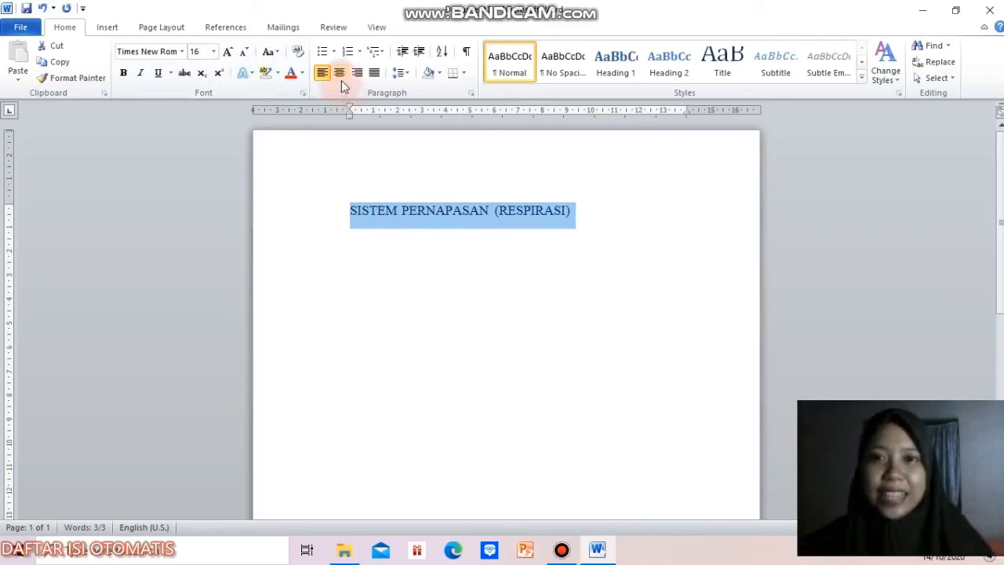
left_click(341, 78)
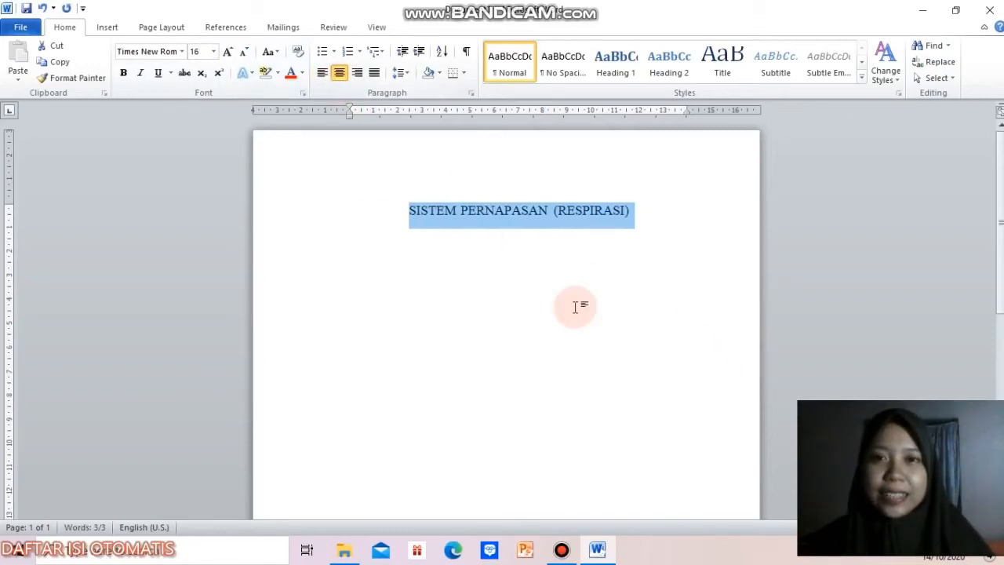
Step: Insert the "Logo POLTEKKES" picture from the Pictures folder two lines below the title
left_click(636, 217)
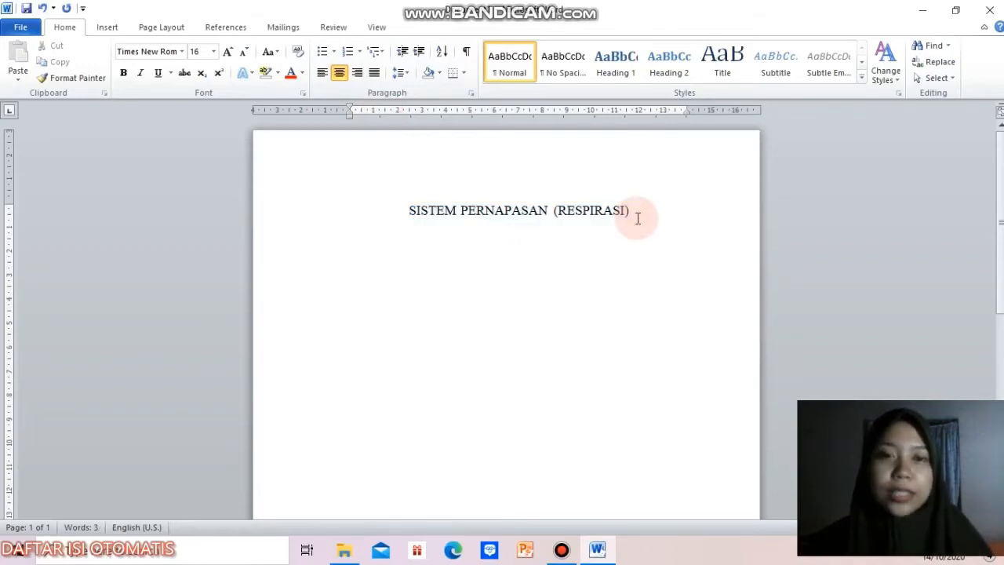
key("Return")
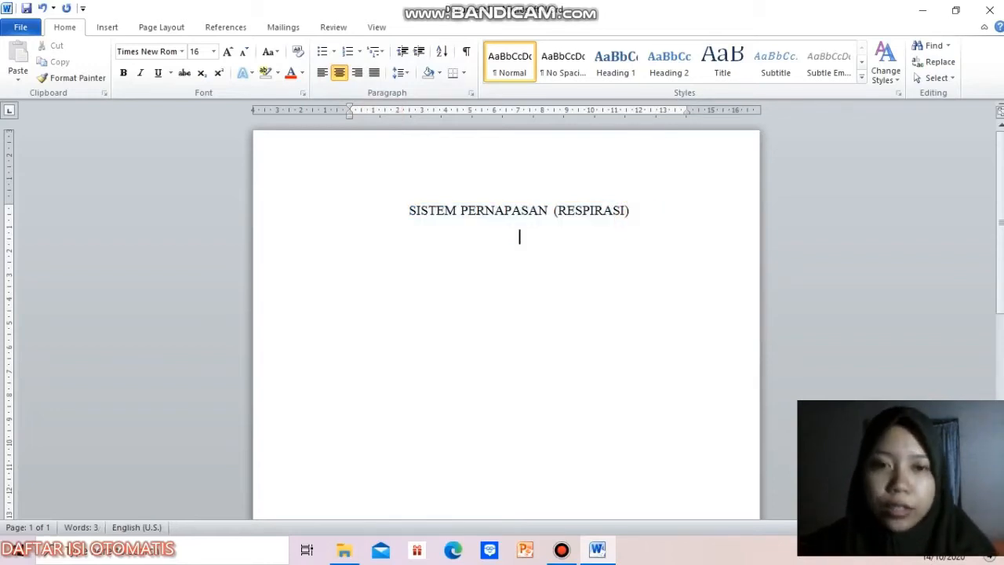
key("Return")
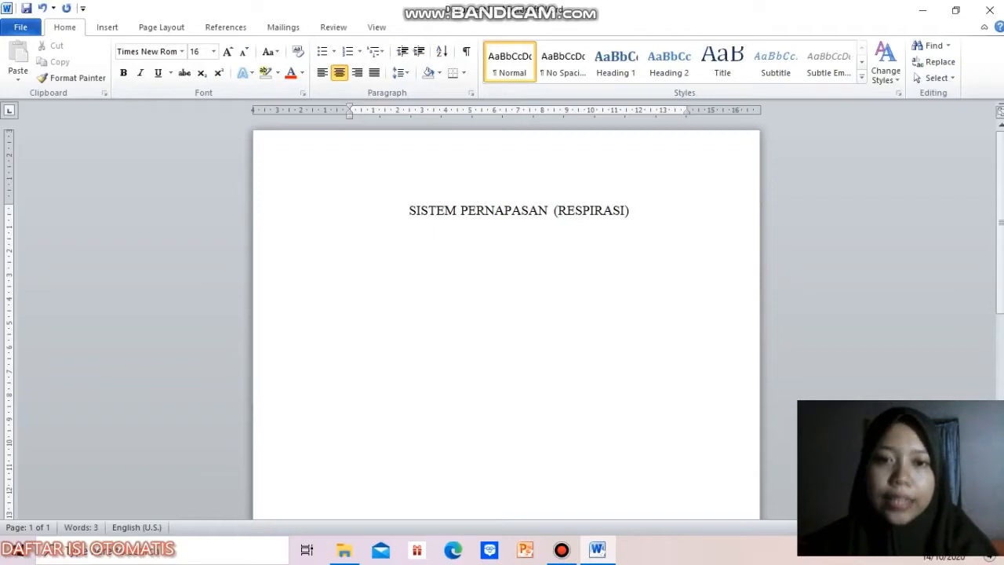
left_click(509, 259)
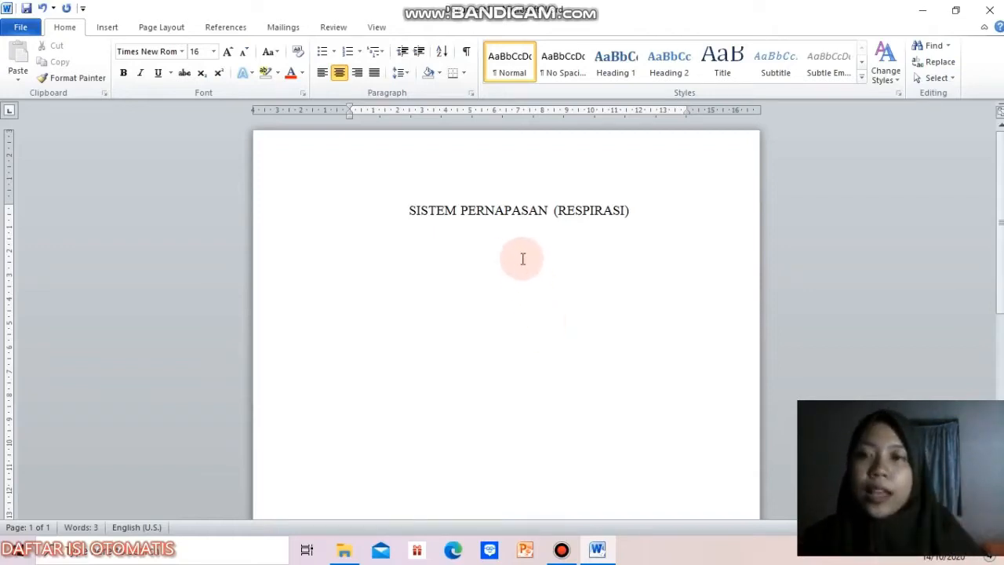
left_click(101, 26)
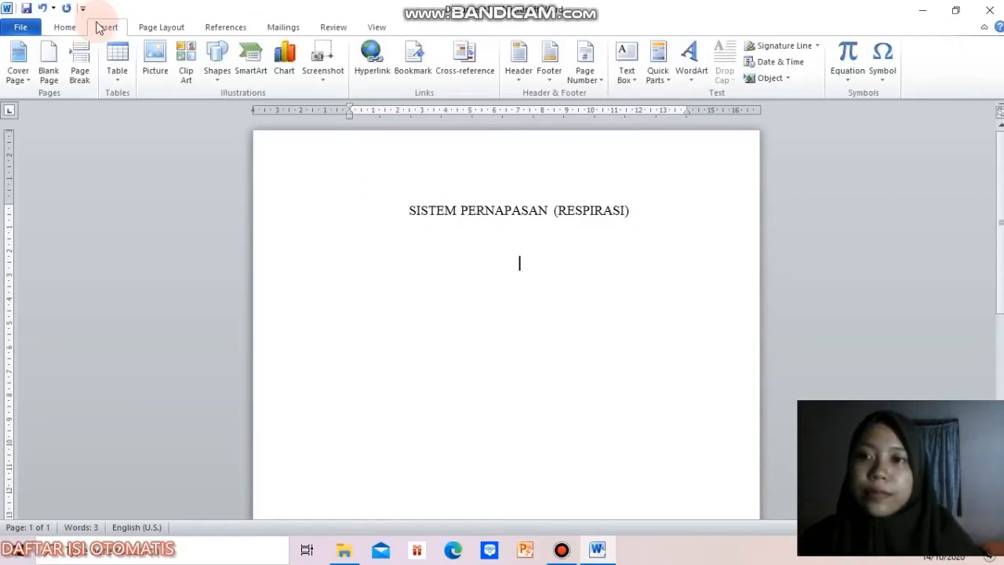
left_click(165, 72)
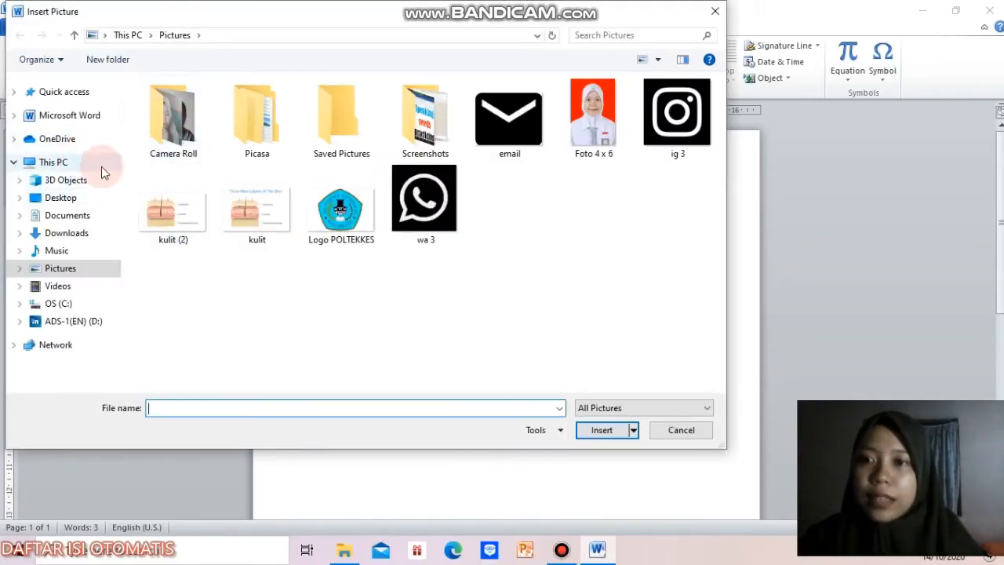
left_click(64, 234)
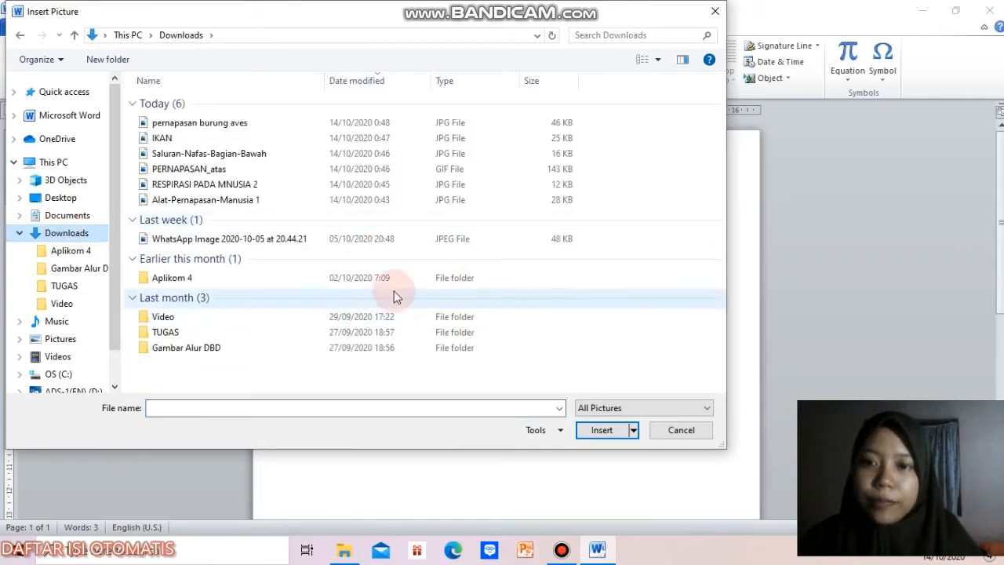
left_click(19, 36)
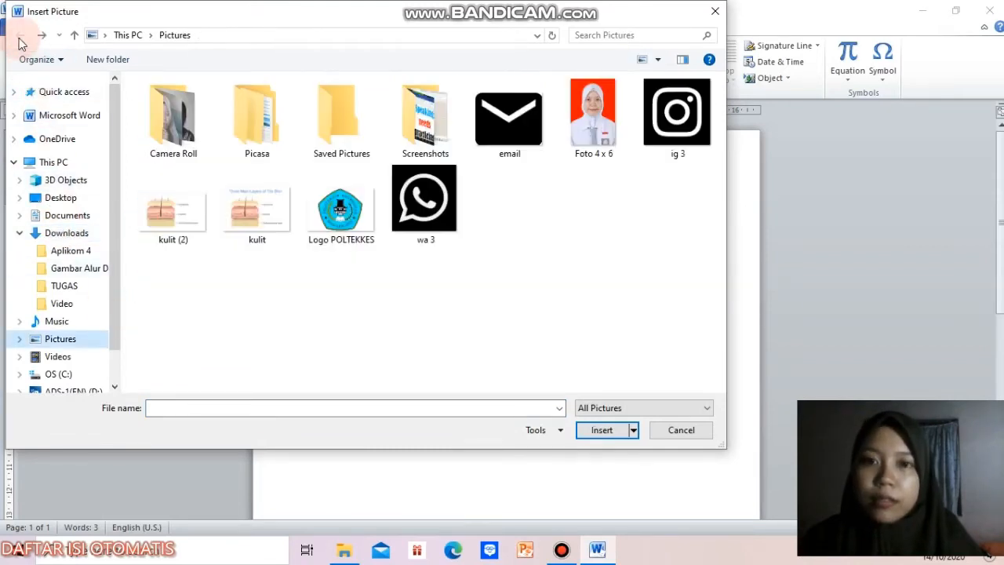
left_click(338, 243)
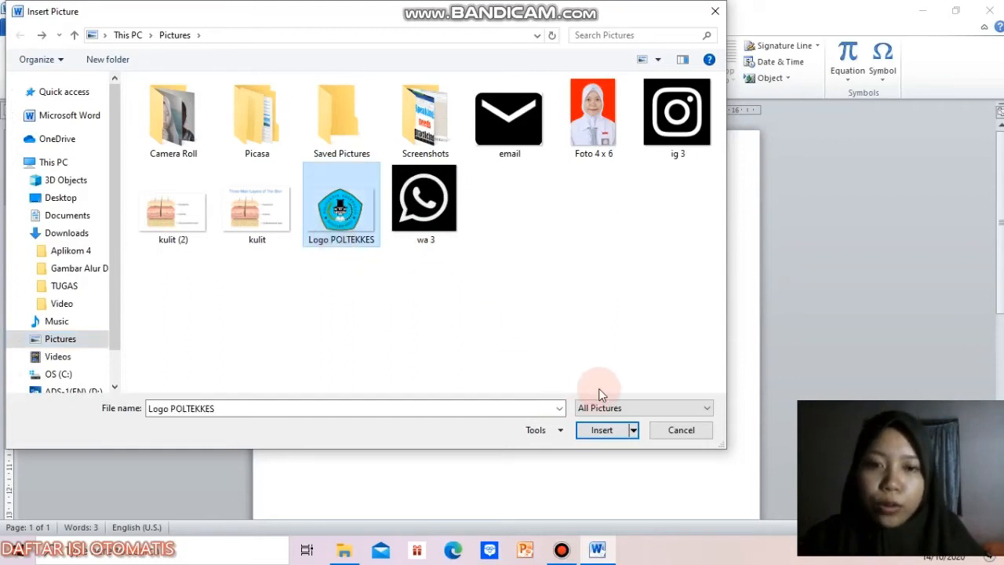
left_click(602, 433)
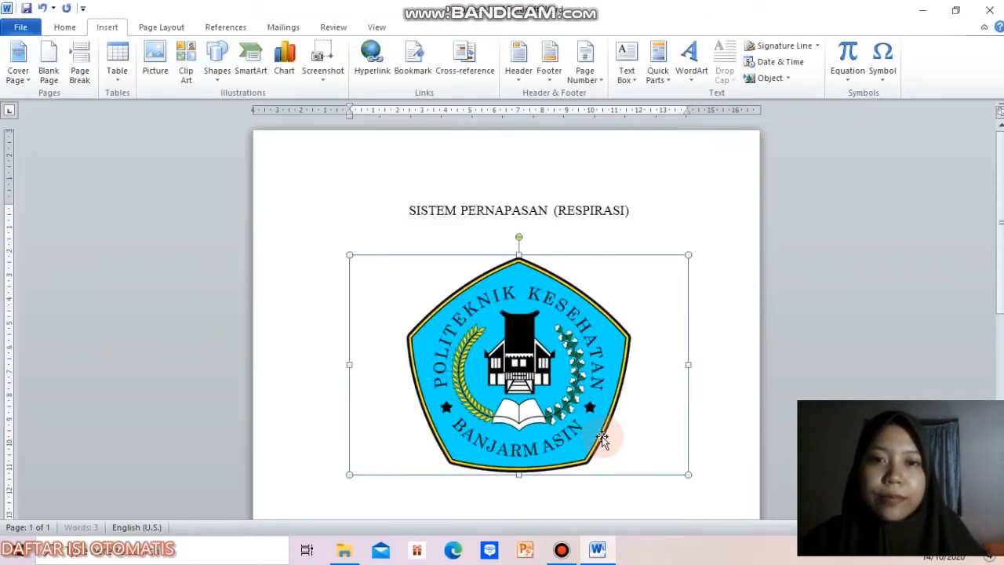
Step: Shrink the logo to about 5.37 cm high by 8.26 cm wide and set its text wrapping to In Front of Text
left_click_drag(688, 474, 548, 383)
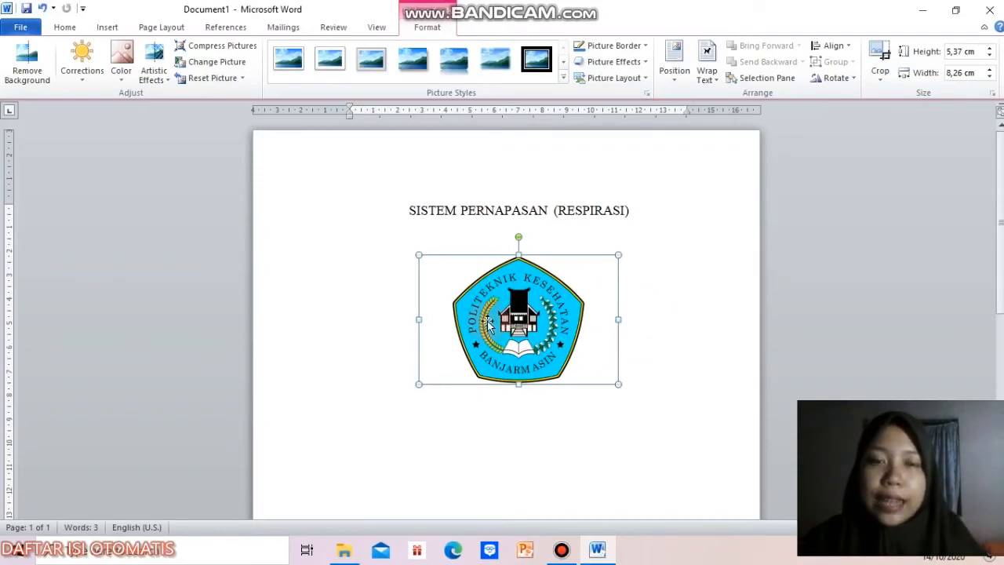
left_click(716, 81)
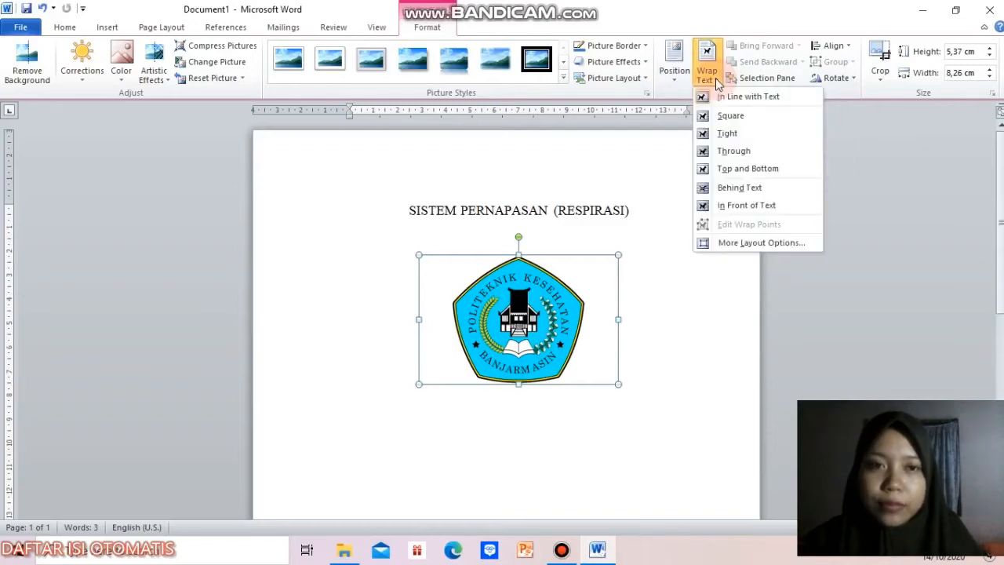
left_click(762, 207)
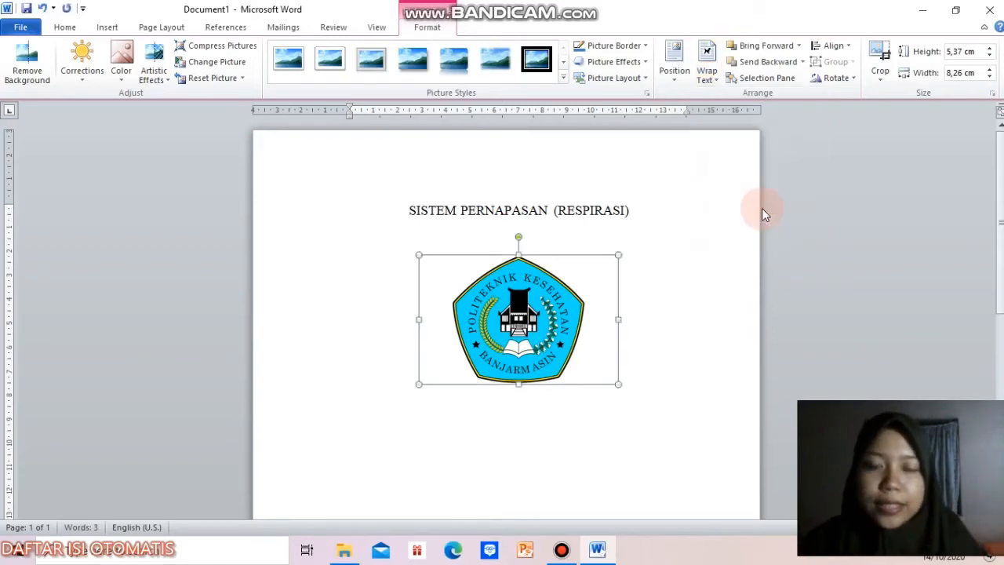
Step: Position the logo centrally just beneath the title and place the text cursor on the empty line below it
left_click(539, 392)
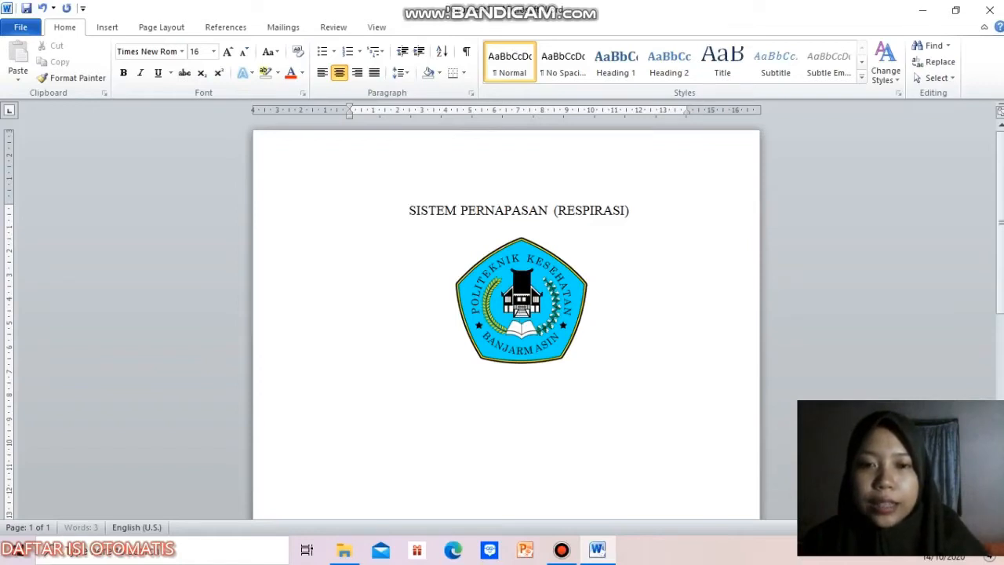
left_click_drag(508, 291, 502, 291)
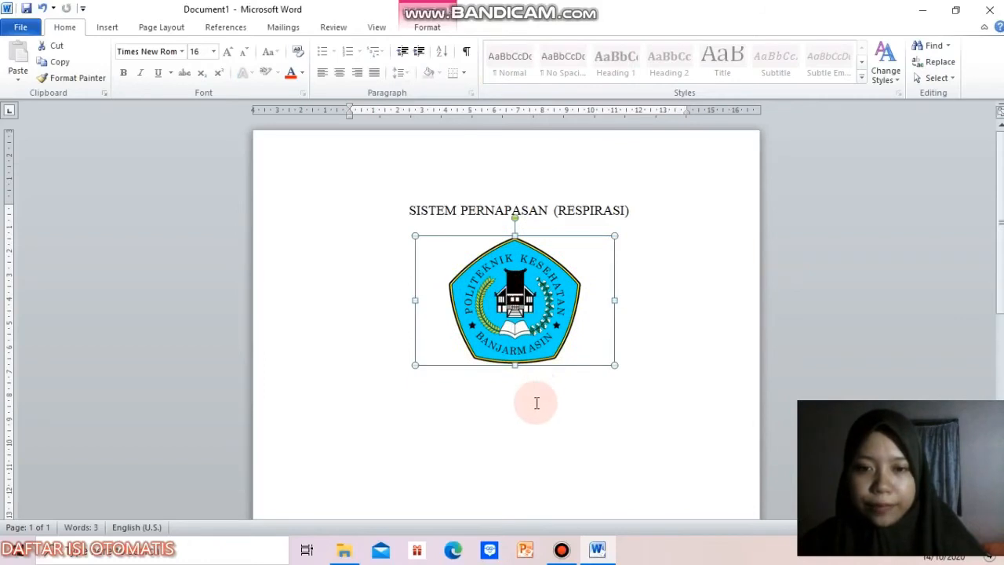
left_click(536, 404)
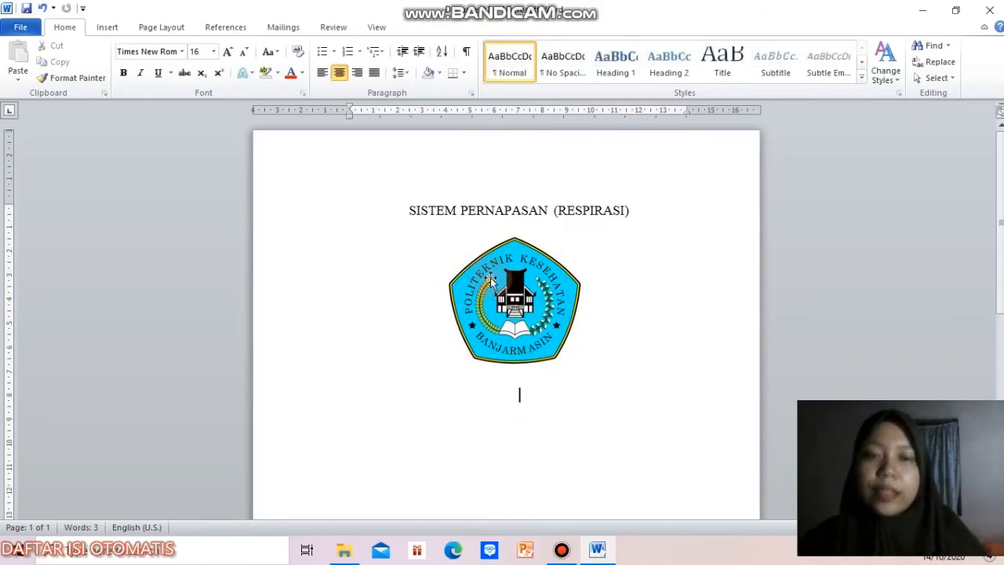
Step: Set the font size to 14 and enter the line "DISUSUN OLEH:" below the logo
scroll(535, 404, "down", 3)
left_click(213, 51)
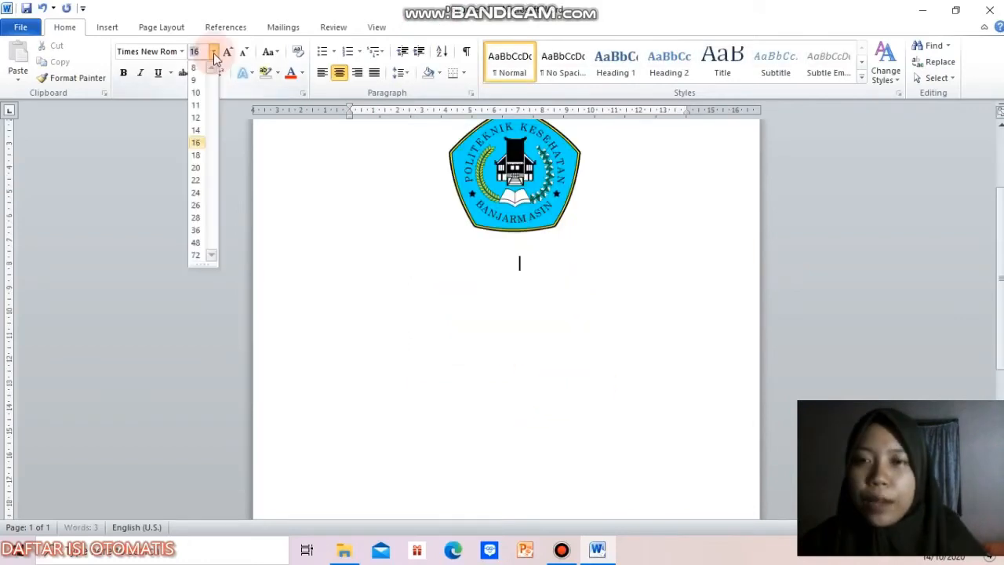
left_click(195, 131)
type("DID")
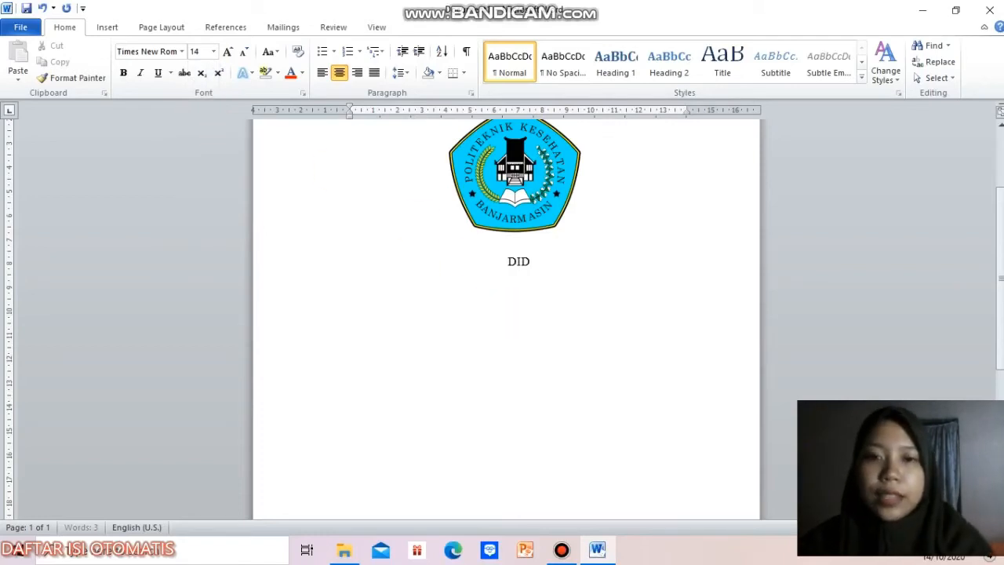
key("BackSpace")
type("SUSUN")
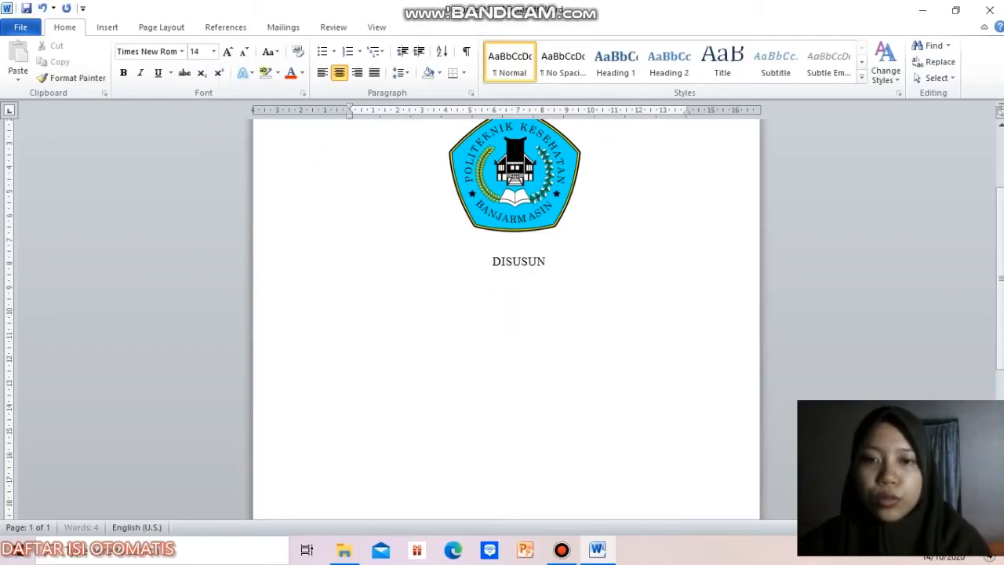
type(" OLEH")
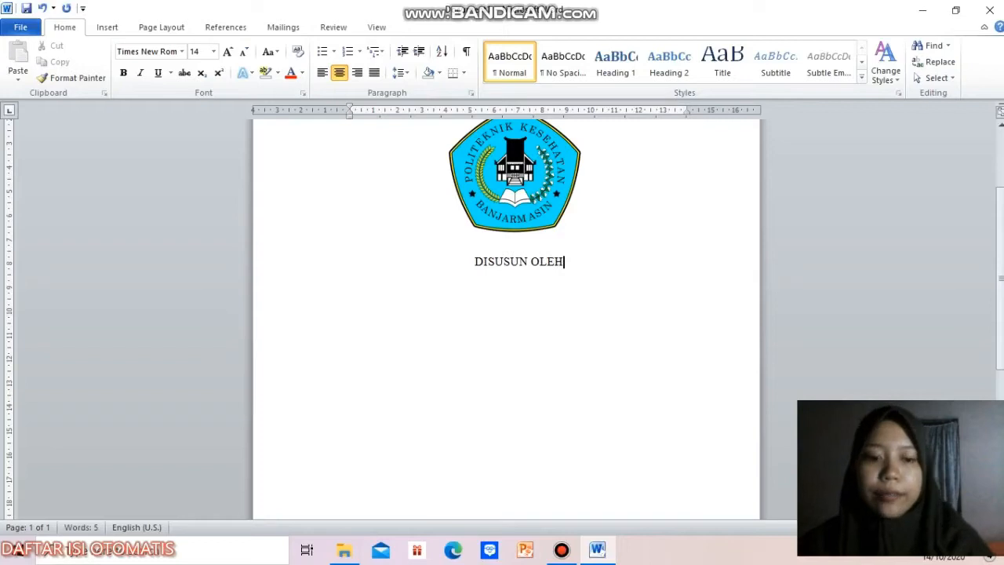
type(":")
key("Return")
Step: Add the lines "NIM:" and "JURUSAN:" beneath "DISUSUN OLEH:"
type("NIM: ")
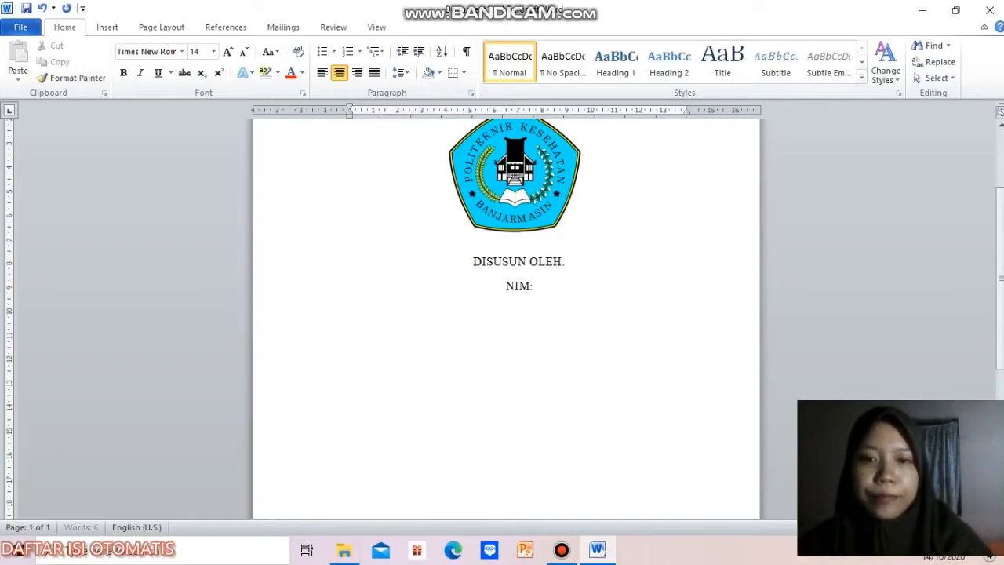
type("JURNA")
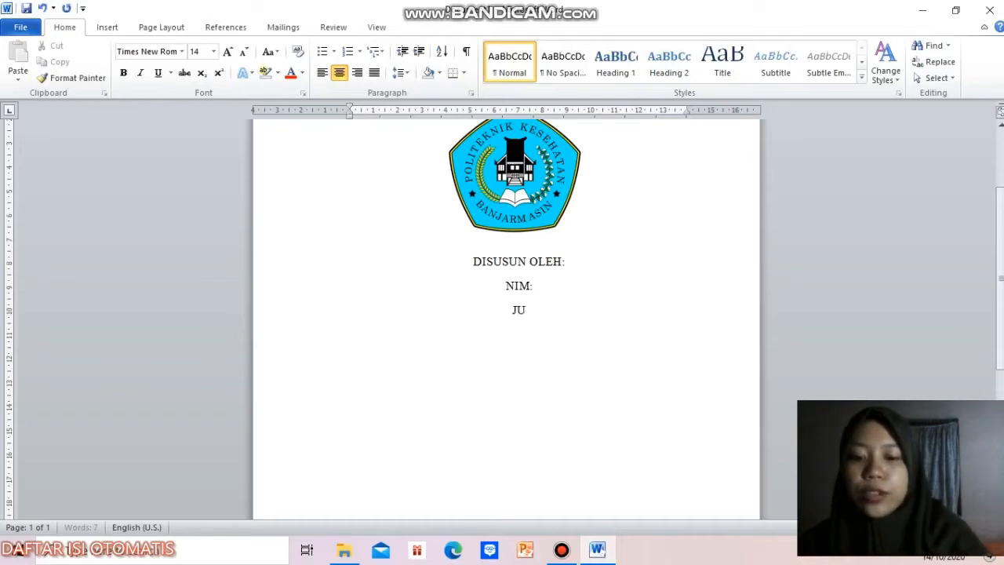
key("BackSpace")
key("BackSpace")
key("BackSpace")
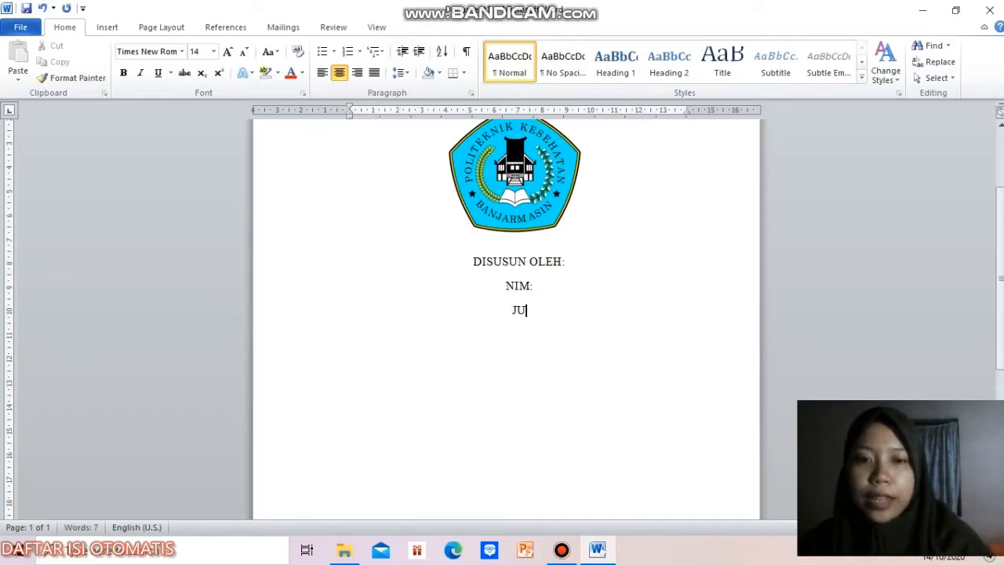
type("RUSAN")
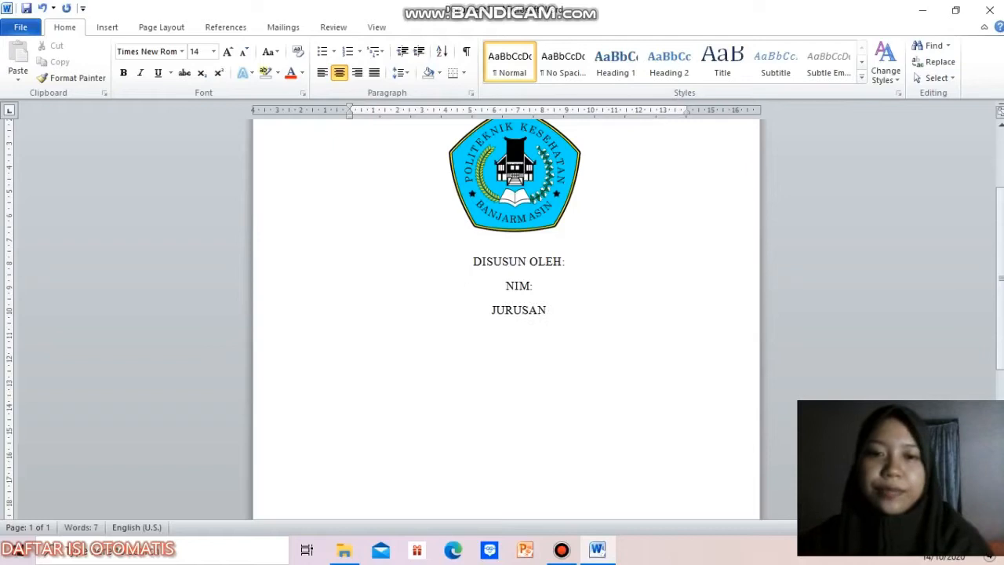
type(":")
key("Return")
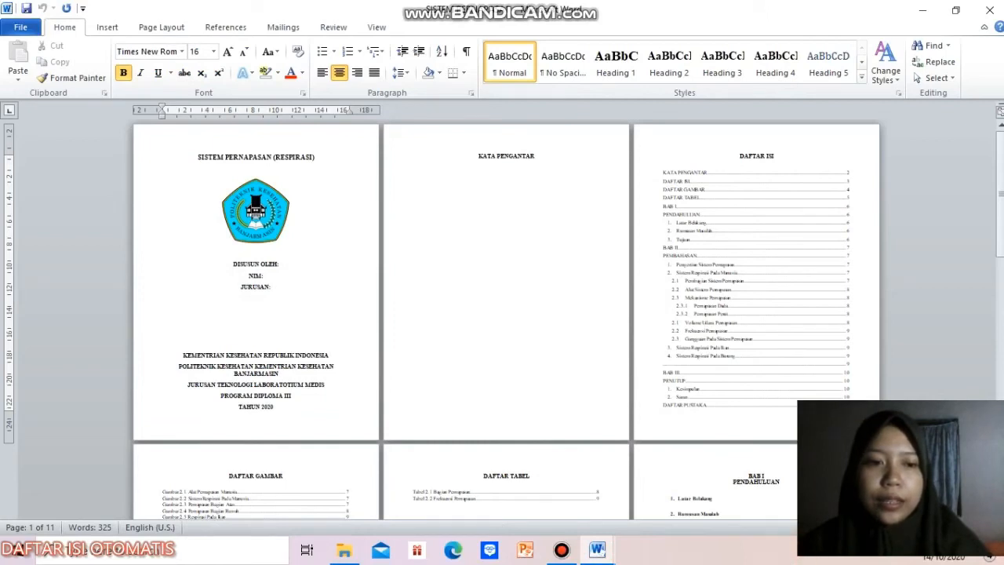
Step: Copy the institution block, "KEMENTRIAN KESEHATAN REPUBLIK INDONESIA" through "TAHUN 2020", from the SISTEM PERNAPASAN1 document into Document1 below "JURUSAN:"
left_click(919, 527)
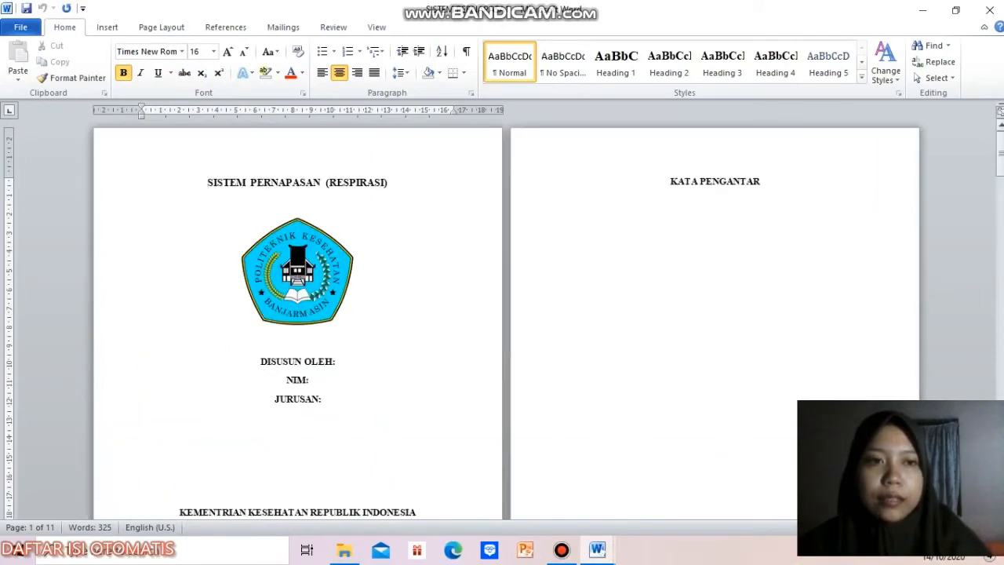
left_click_drag(1001, 161, 1001, 184)
left_click(463, 312)
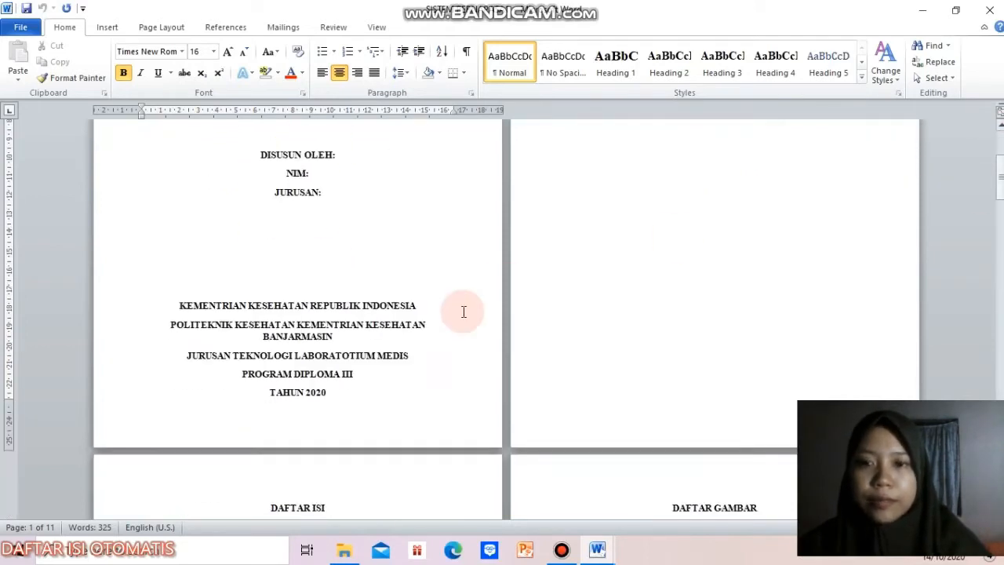
left_click(175, 306)
left_click_drag(174, 306, 356, 396)
key("ctrl+c")
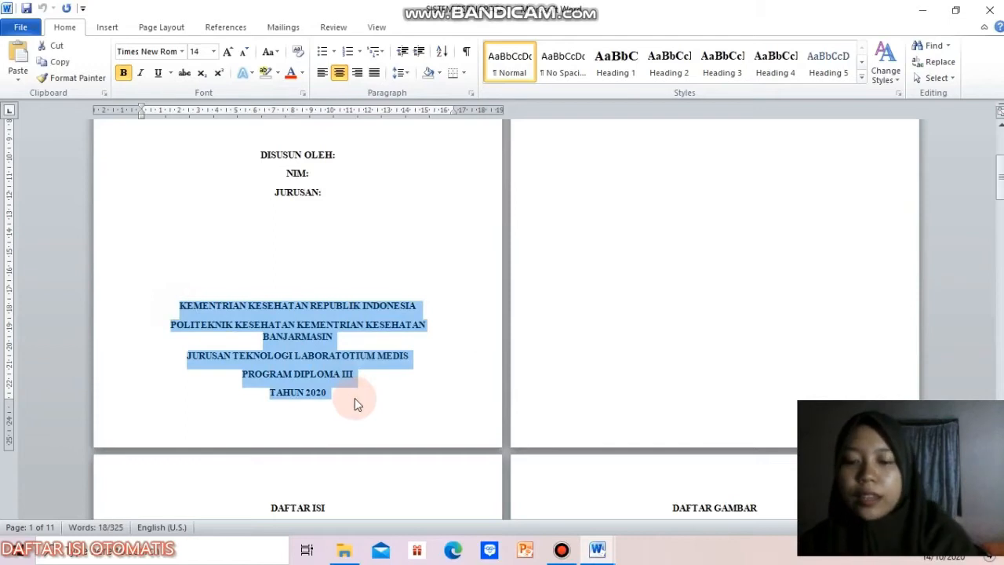
mouse_move(597, 551)
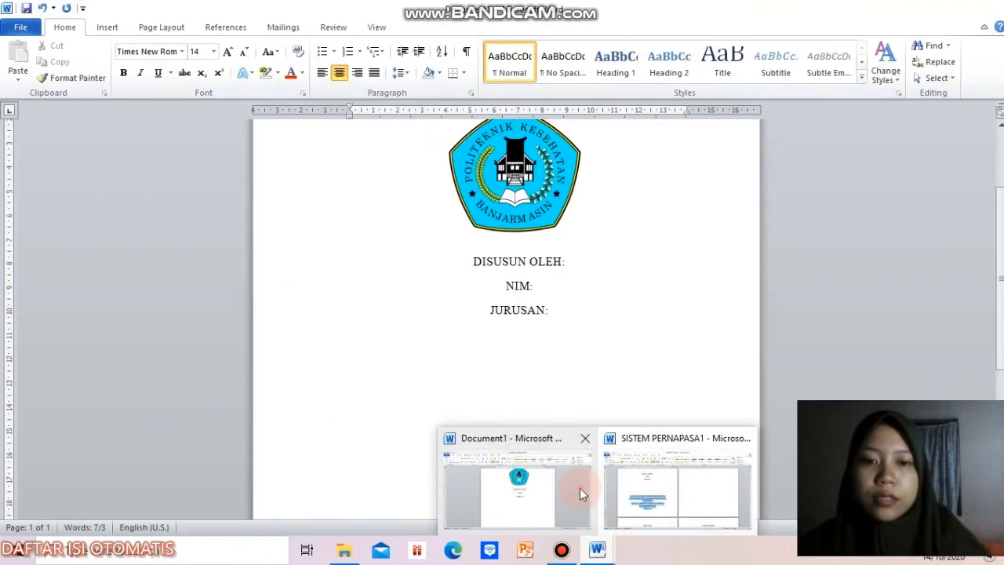
left_click(580, 488)
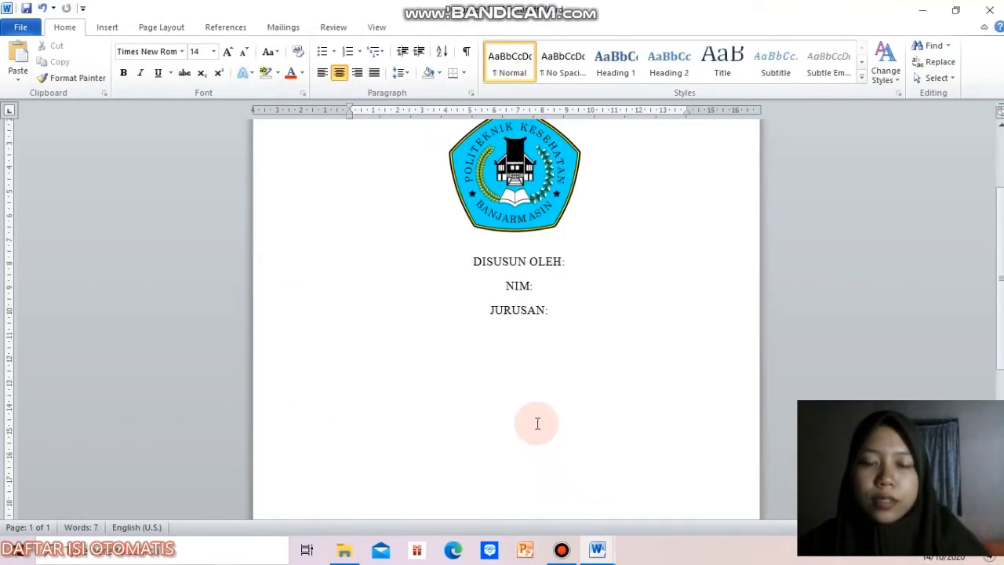
key("ctrl+v")
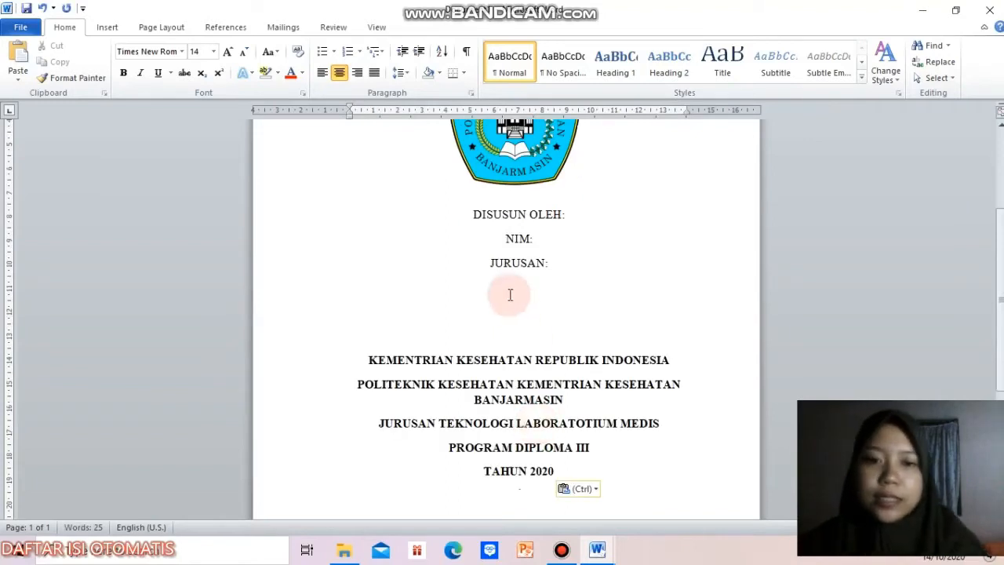
Step: Add blank lines above "KEMENTRIAN KESEHATAN REPUBLIK INDONESIA" to move the institution block toward the bottom of the cover page
left_click(497, 319)
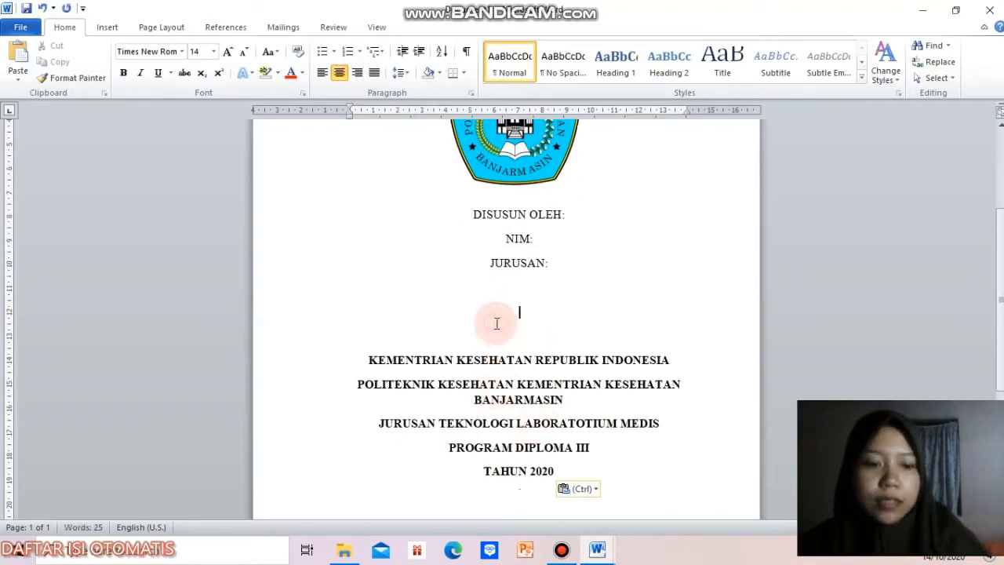
key("Return")
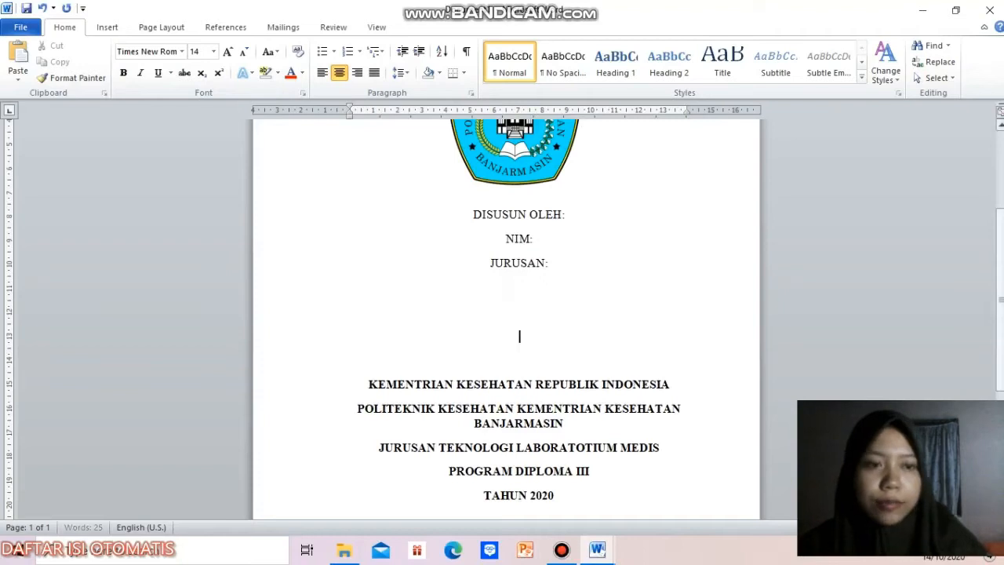
scroll(461, 245, "down", 4)
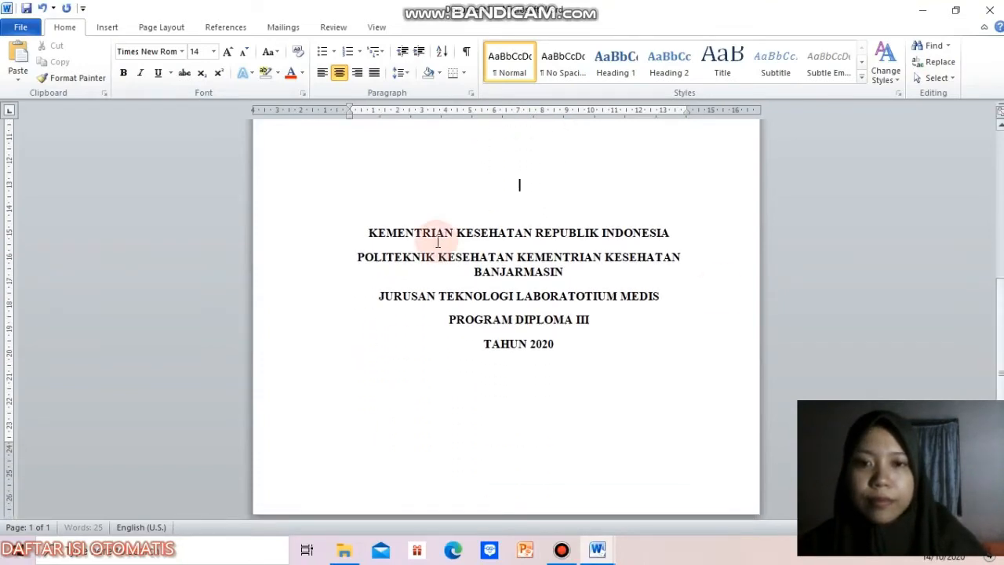
key("Return")
key("Return")
key("Return")
key("Return")
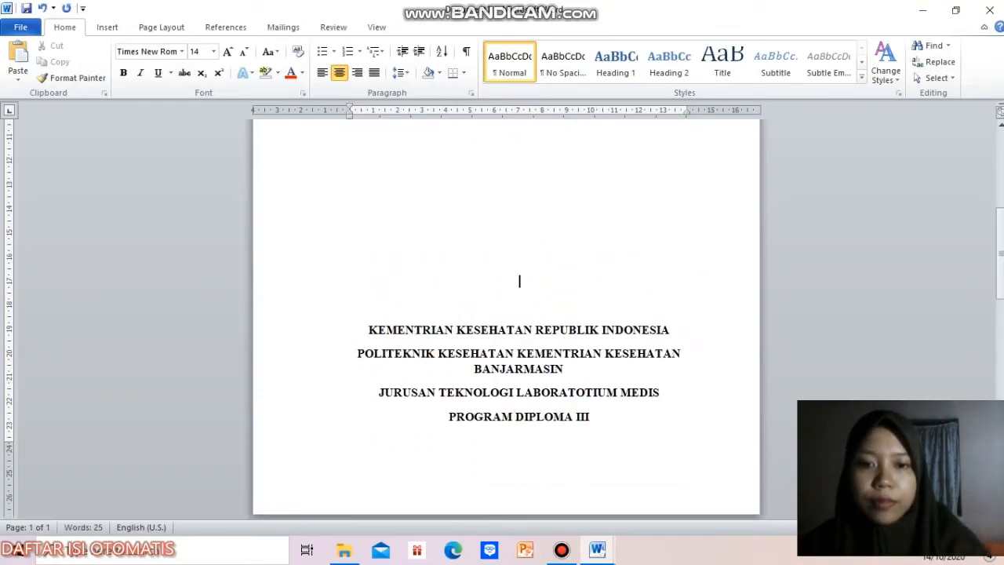
key("BackSpace")
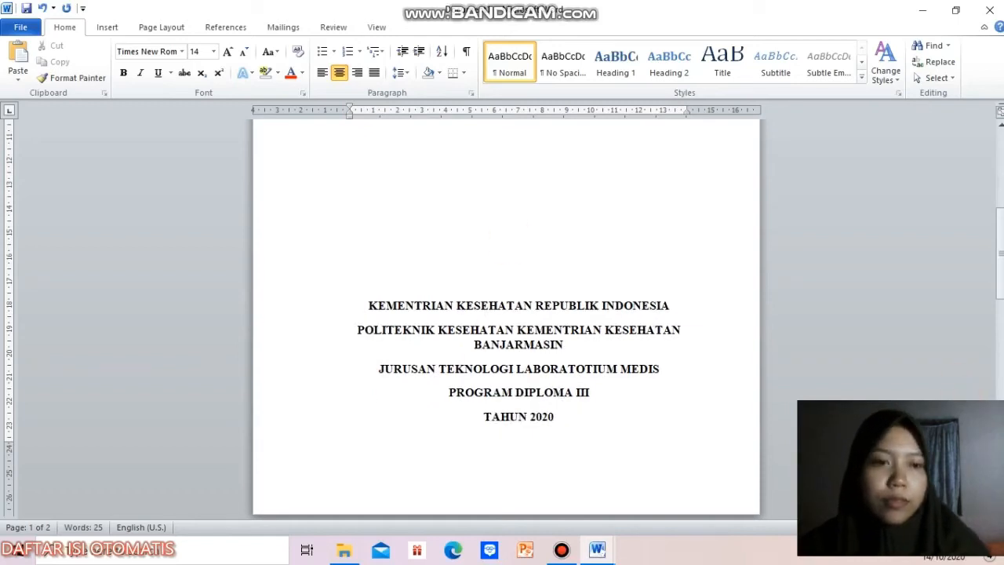
Step: Make the cover title and the "DISUSUN OLEH:", "NIM:" and "JURUSAN:" lines bold
left_click_drag(1000, 276, 1000, 157)
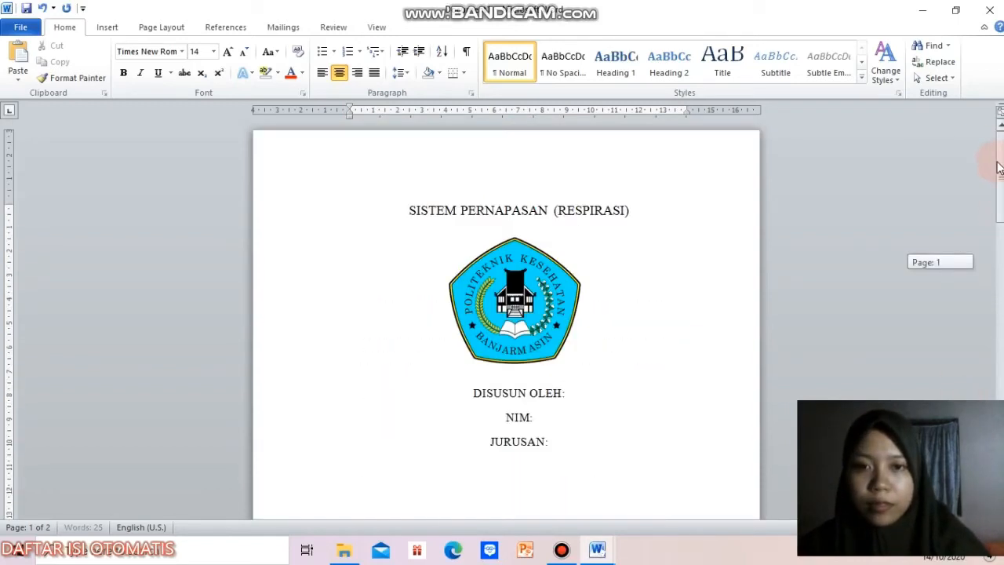
left_click(411, 211)
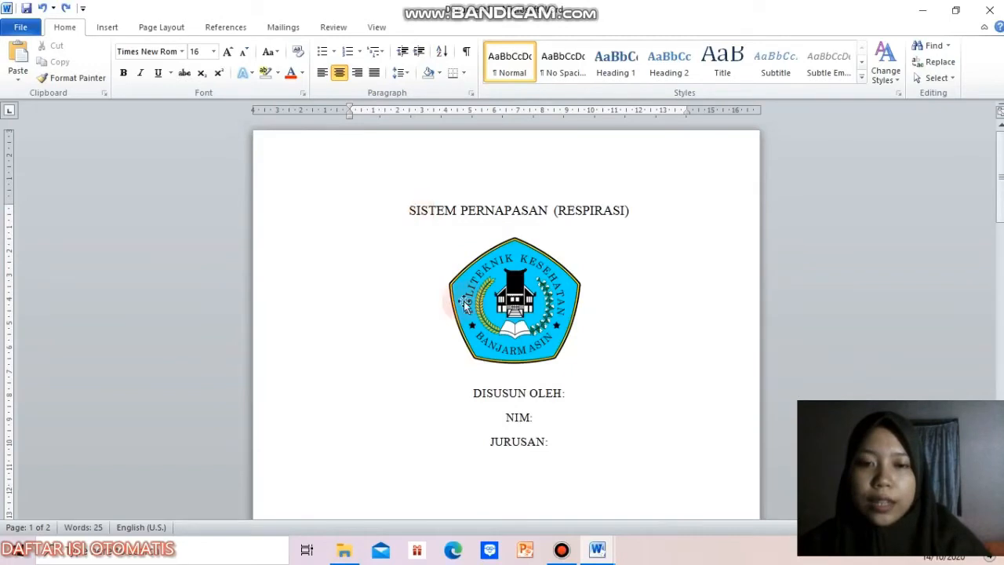
left_click_drag(403, 210, 554, 447)
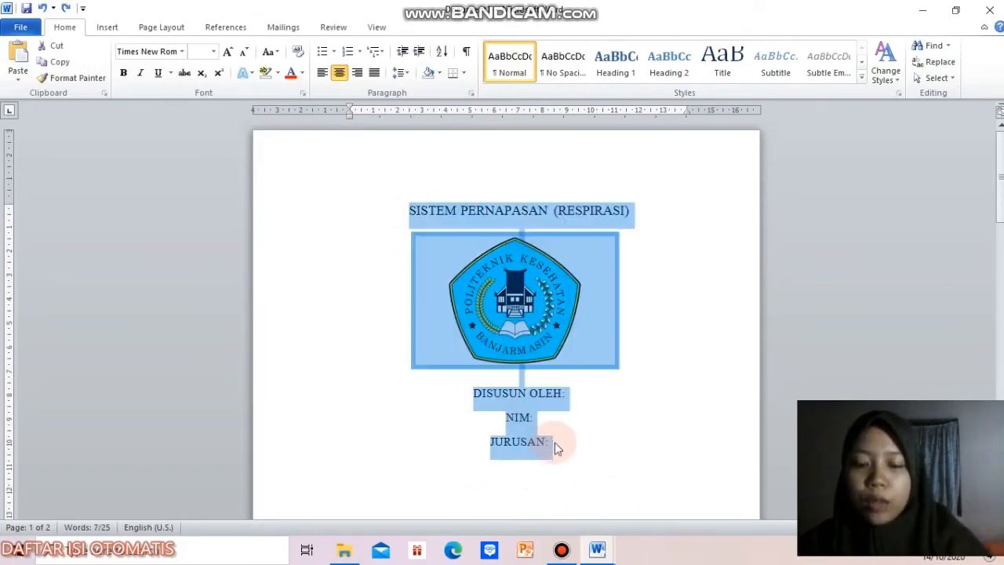
key("ctrl+b")
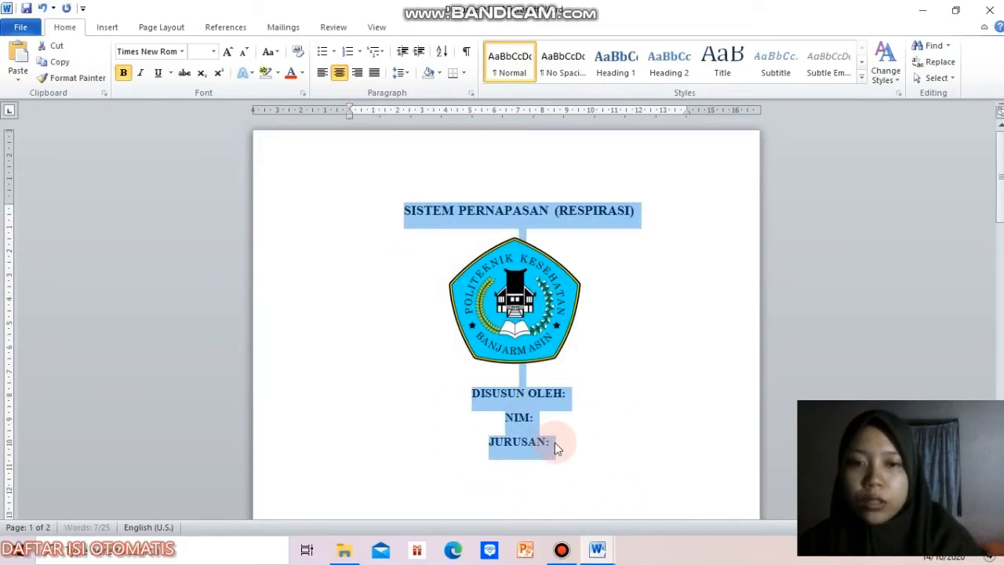
left_click(688, 447)
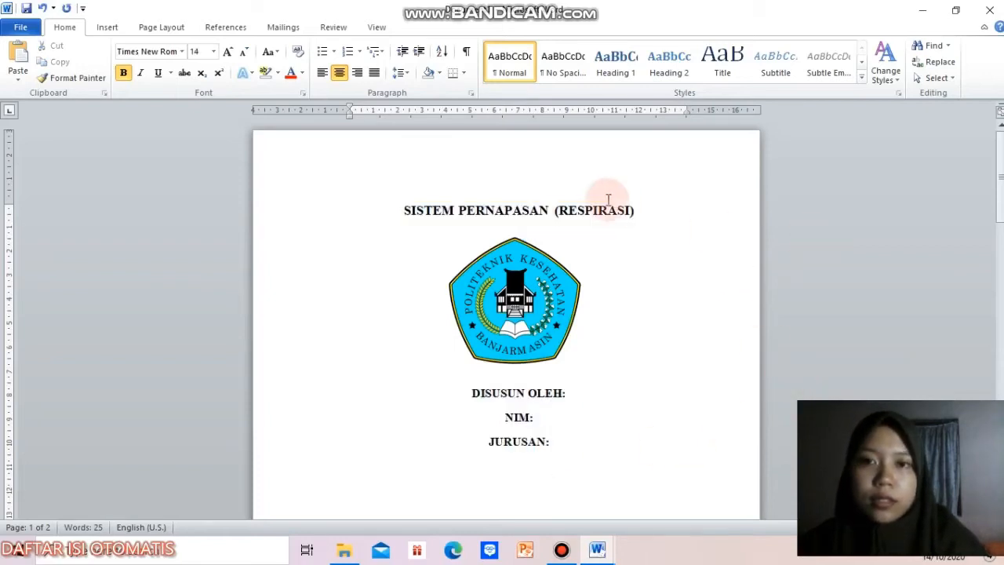
Step: Insert two blank lines between the logo and "DISUSUN OLEH:"
left_click_drag(1000, 183, 996, 207)
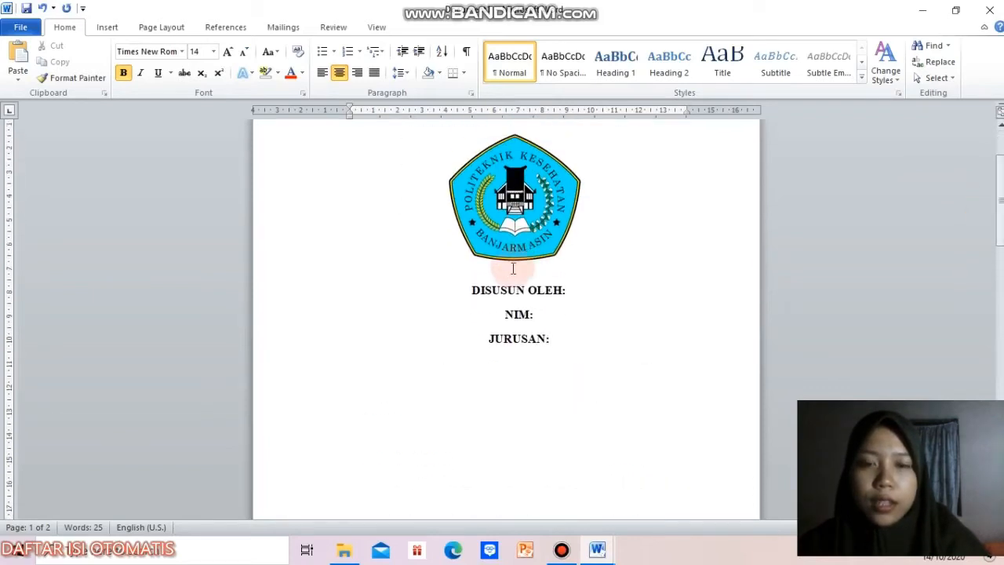
key("Return")
key("Return")
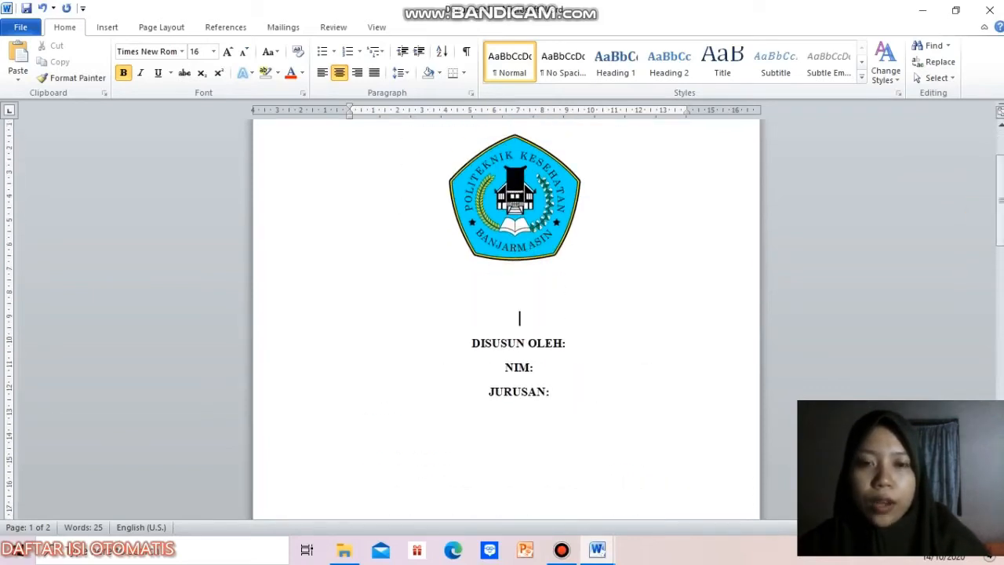
left_click(533, 485)
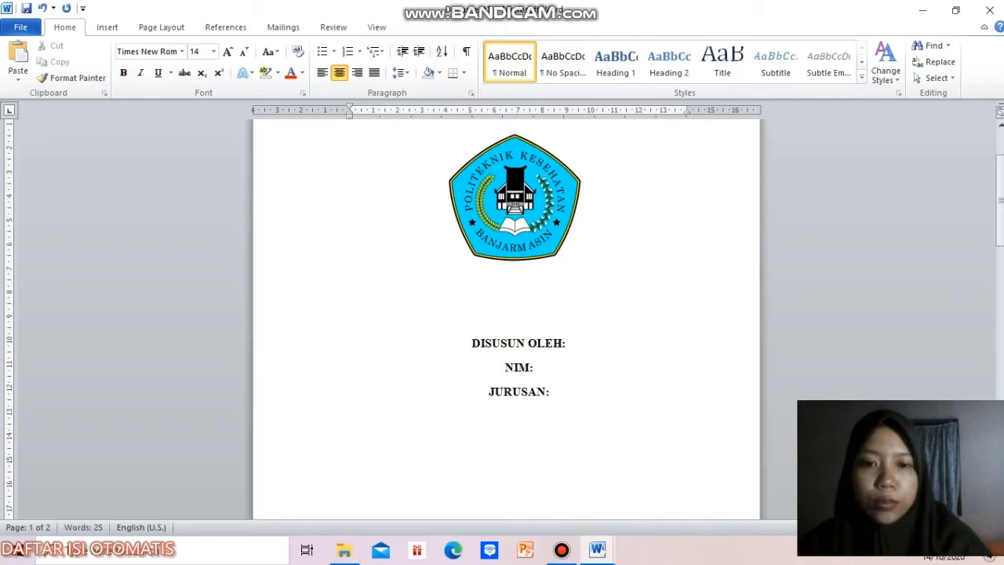
left_click(463, 406)
Step: Move the logo slightly down, enlarge it a little proportionally and center it above the "DISUSUN OLEH:" line
left_click_drag(560, 156, 531, 203)
left_click_drag(499, 243, 528, 214)
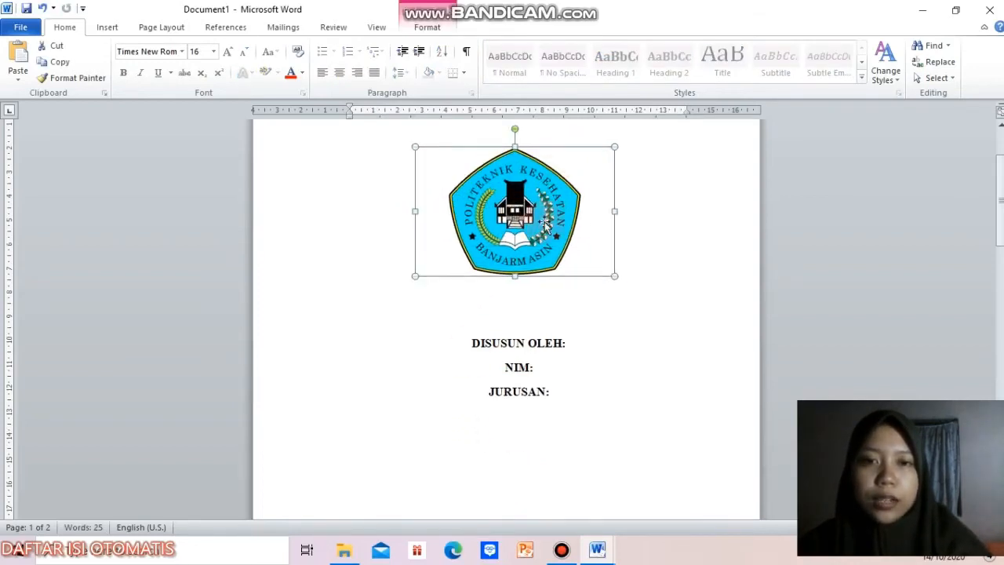
left_click_drag(612, 274, 643, 295)
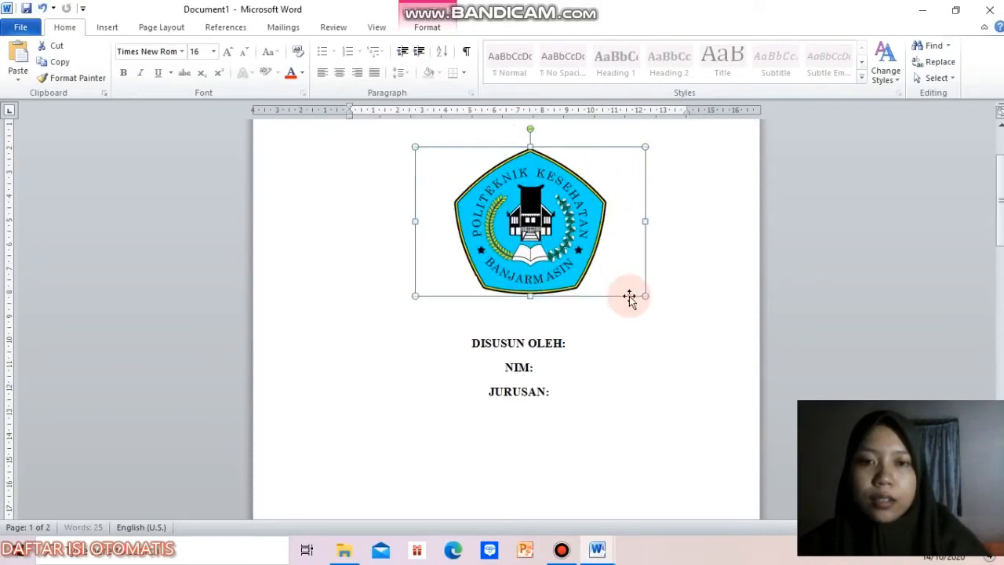
left_click_drag(570, 251, 557, 251)
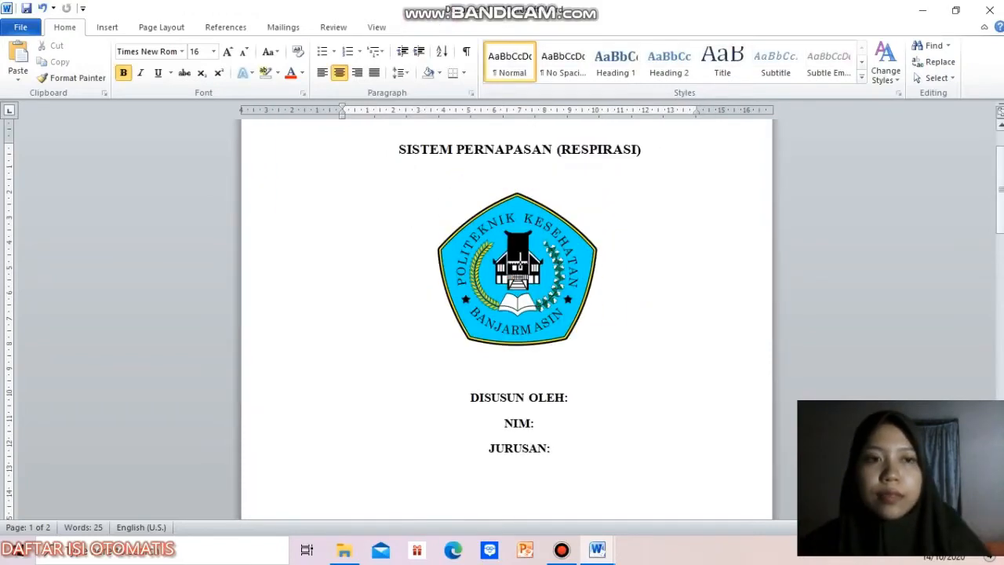
Step: Insert a page break after "TAHUN 2020" at the end of the cover page
scroll(582, 290, "down", 7)
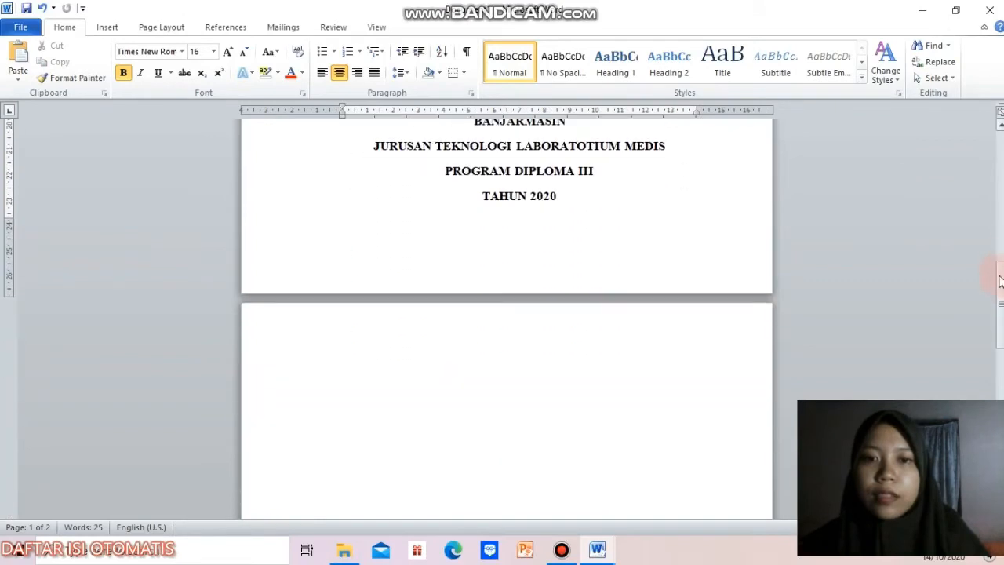
left_click(591, 200)
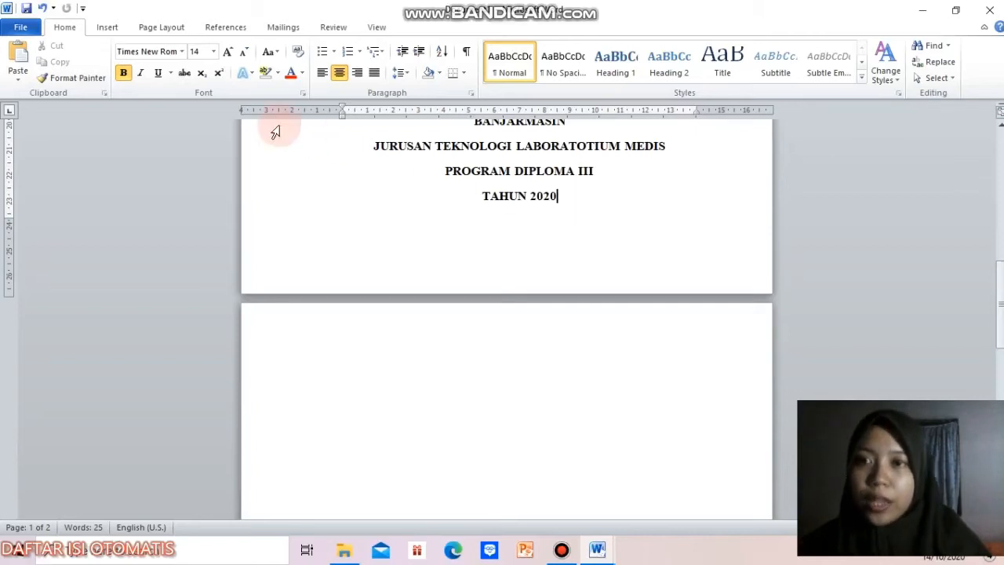
left_click(147, 29)
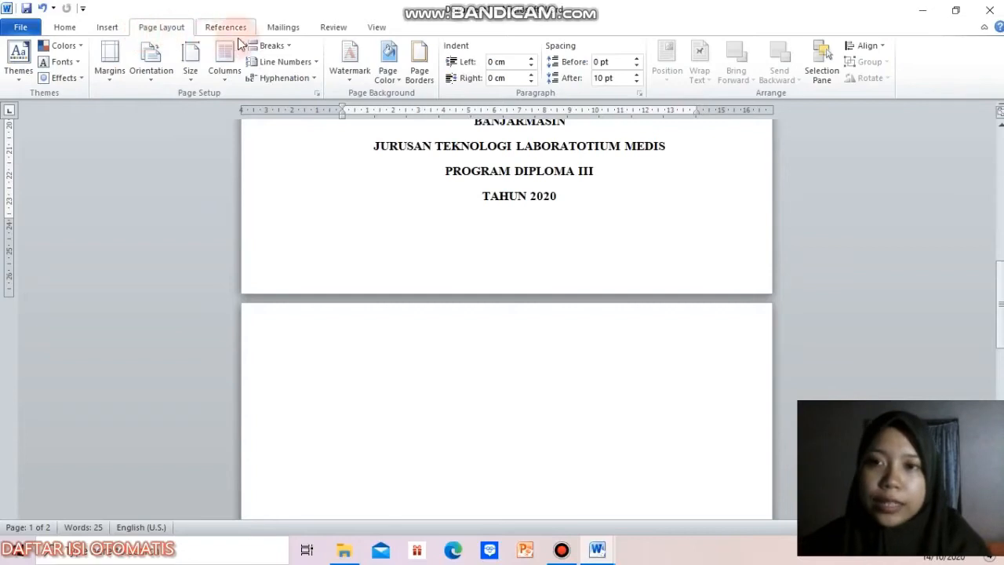
left_click(288, 46)
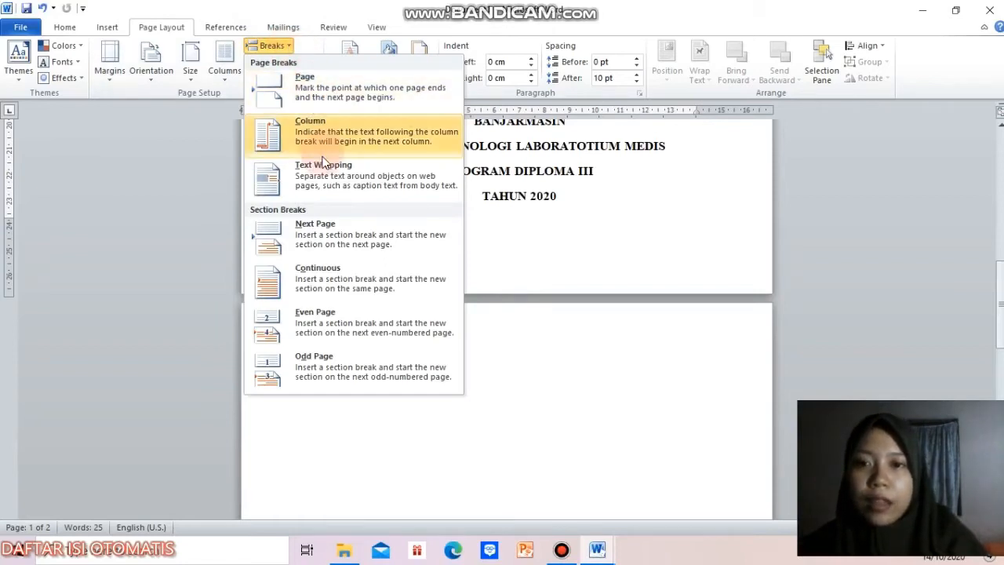
left_click(311, 78)
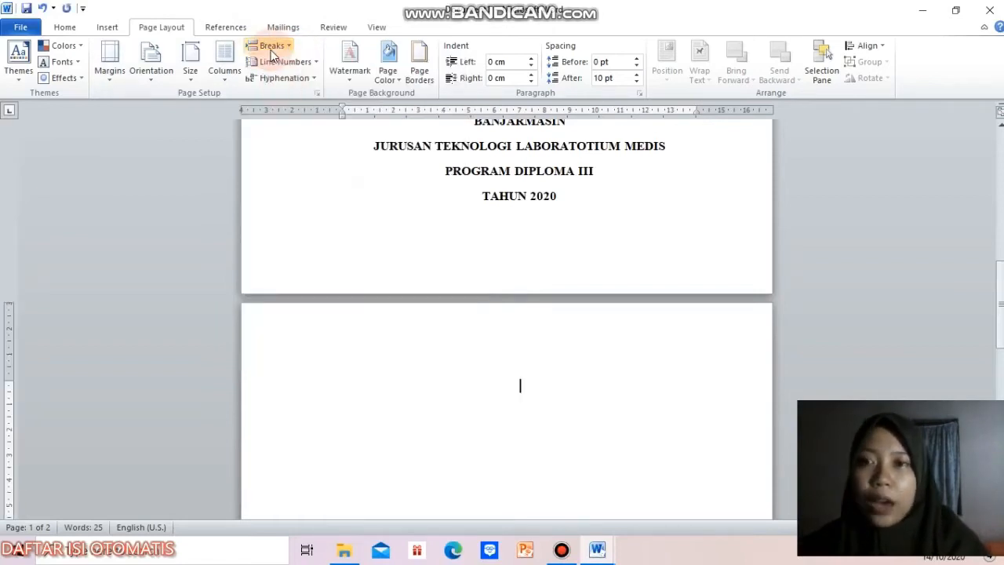
Step: Enter the title "KATA PENGANTAR" on the new page after the cover
left_click(107, 31)
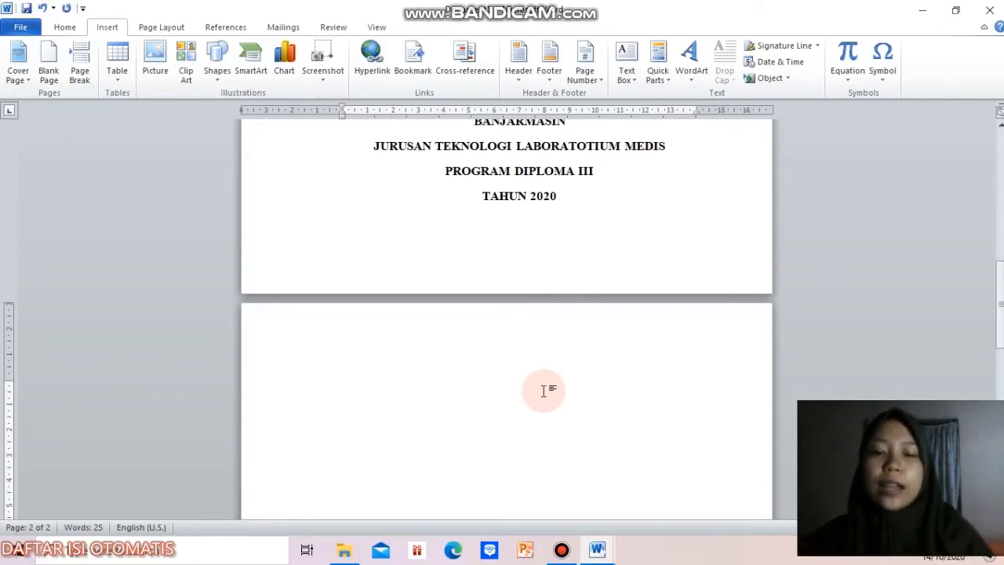
type("KATA PENGANTAR")
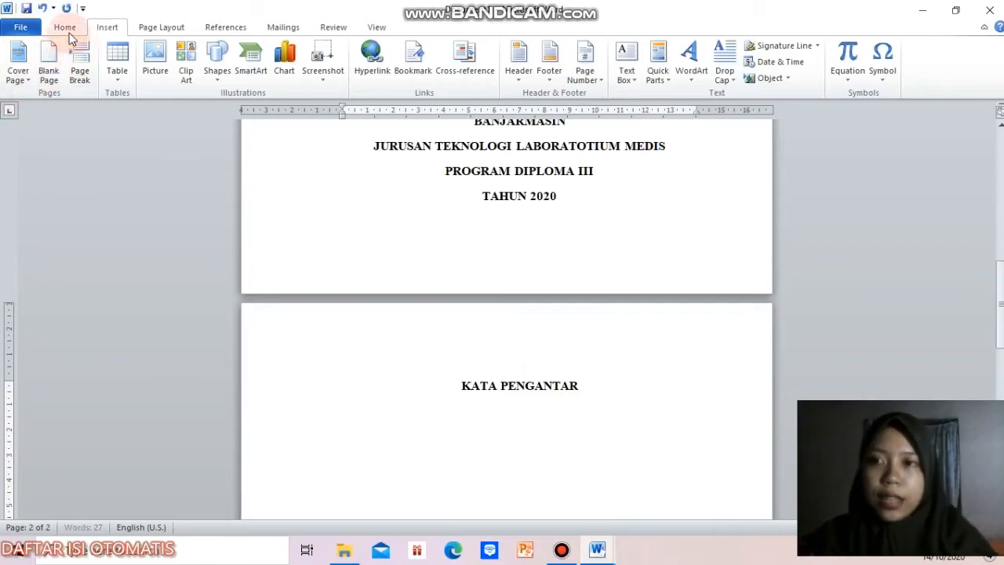
Step: Insert a page break after "KATA PENGANTAR" and title the new page "DAFTAR ISI"
left_click(90, 72)
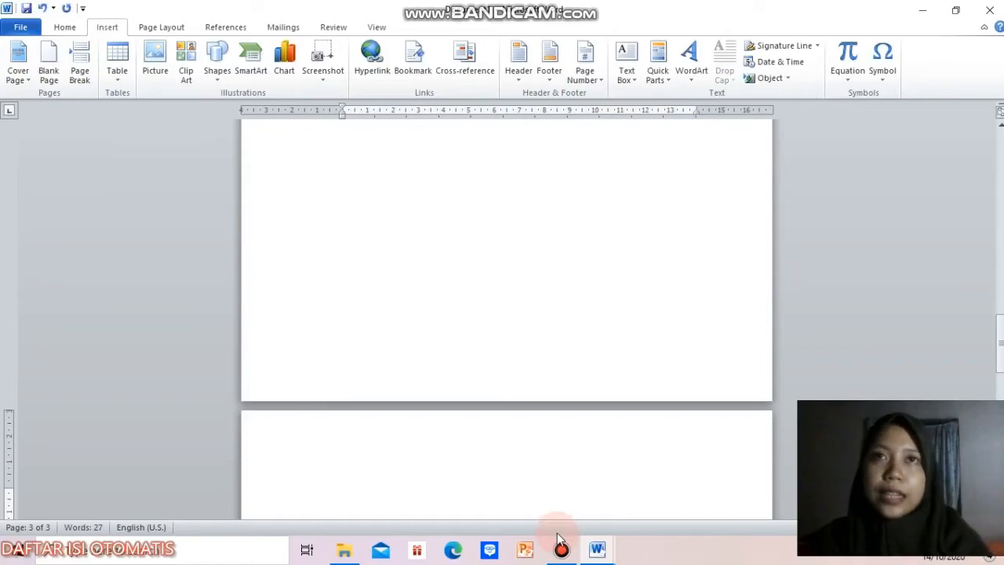
type("DAFTAR")
type(" ISI")
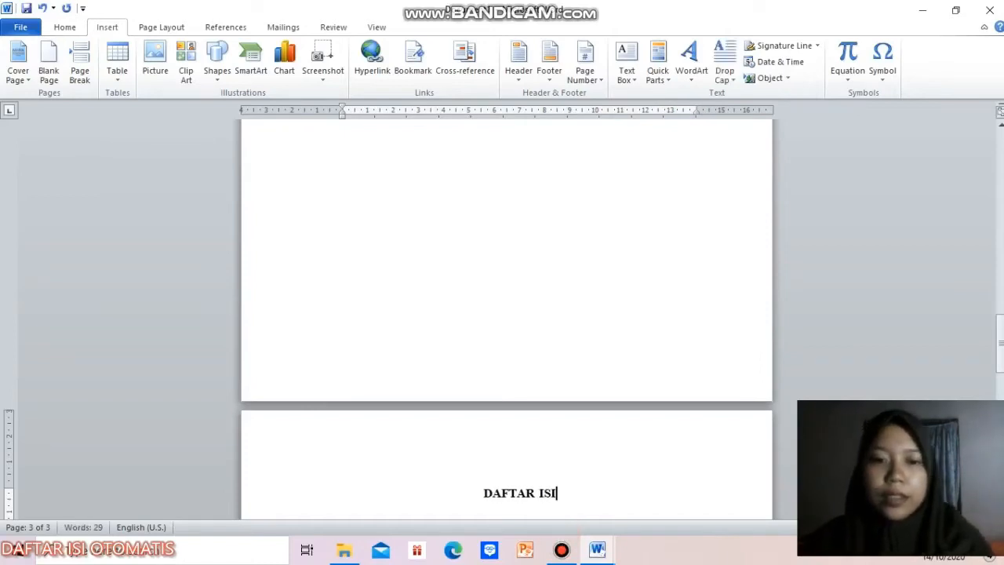
Step: Insert a page break after "DAFTAR ISI" and title the new page "DAFTAR GAMBAR"
left_click(85, 55)
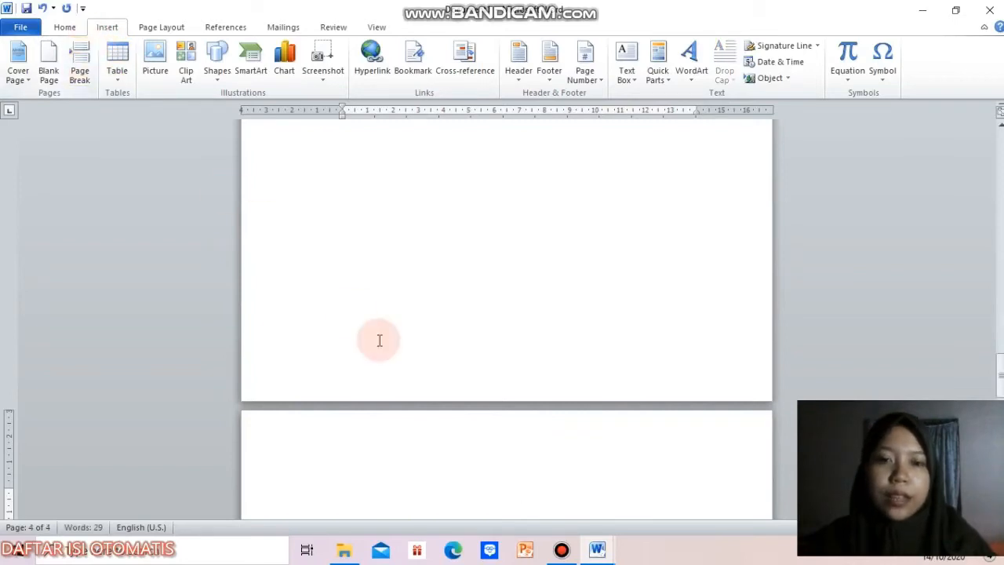
type("DAFT")
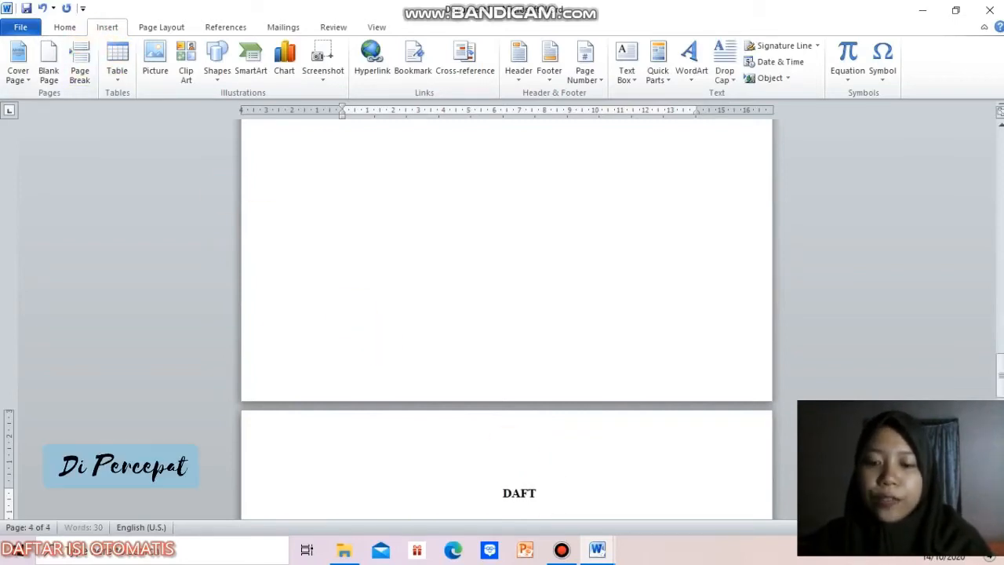
type("AR GAMBAR")
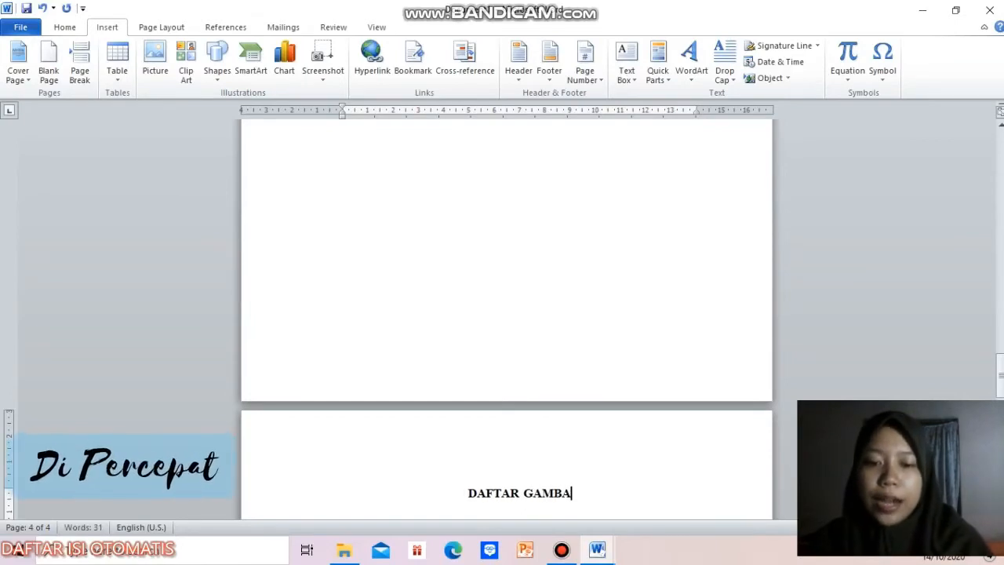
key("Return")
key("BackSpace")
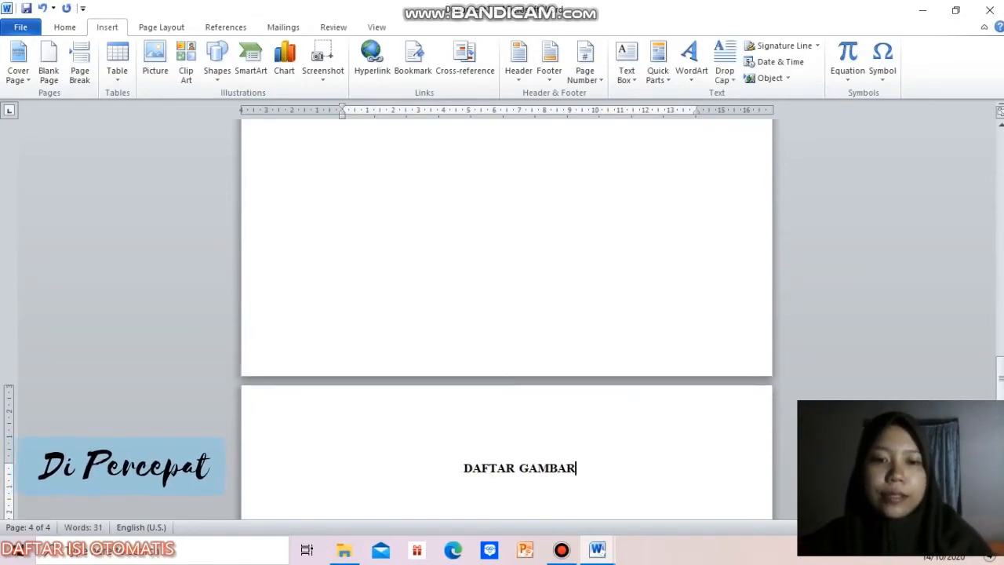
Step: Insert a page break after "DAFTAR GAMBAR" and title the new page "DAFTAR TABEL"
left_click(79, 62)
type("DAFTAR")
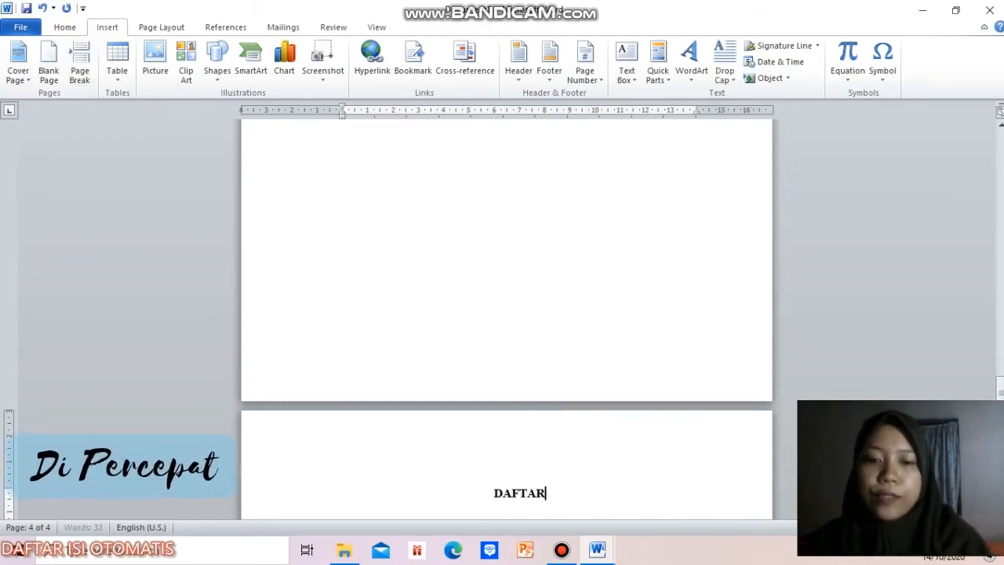
type(" TABEL")
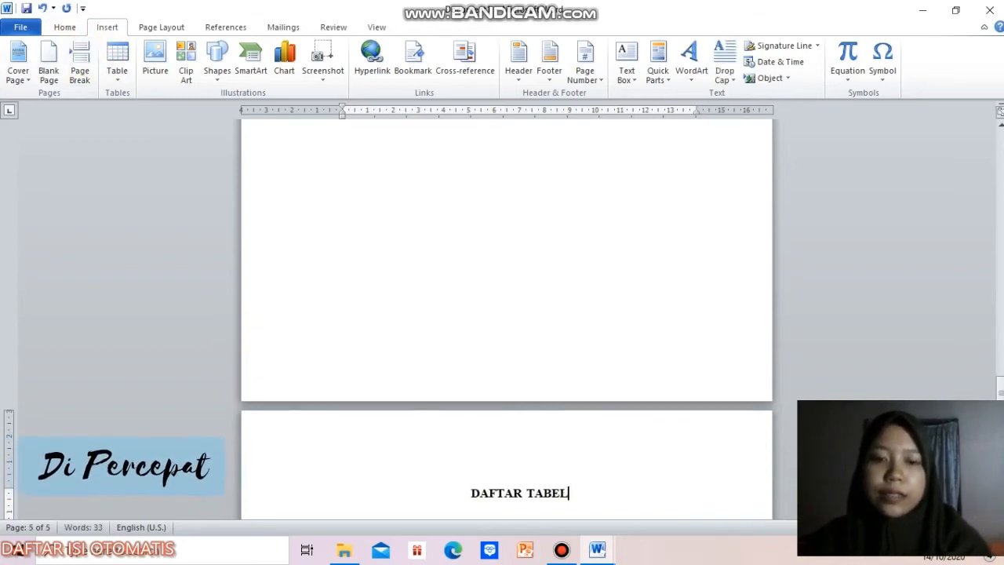
Step: Insert a page break after "DAFTAR TABEL" and enter the two-line title "BAB I" and "PENDAHULUAN" on the new page
left_click(80, 57)
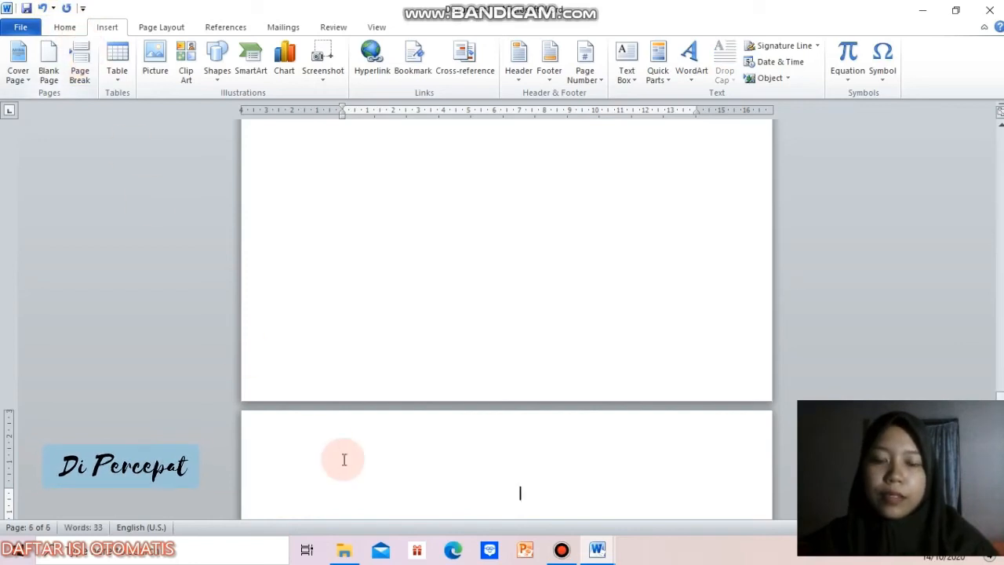
type("BAB I")
key("Return")
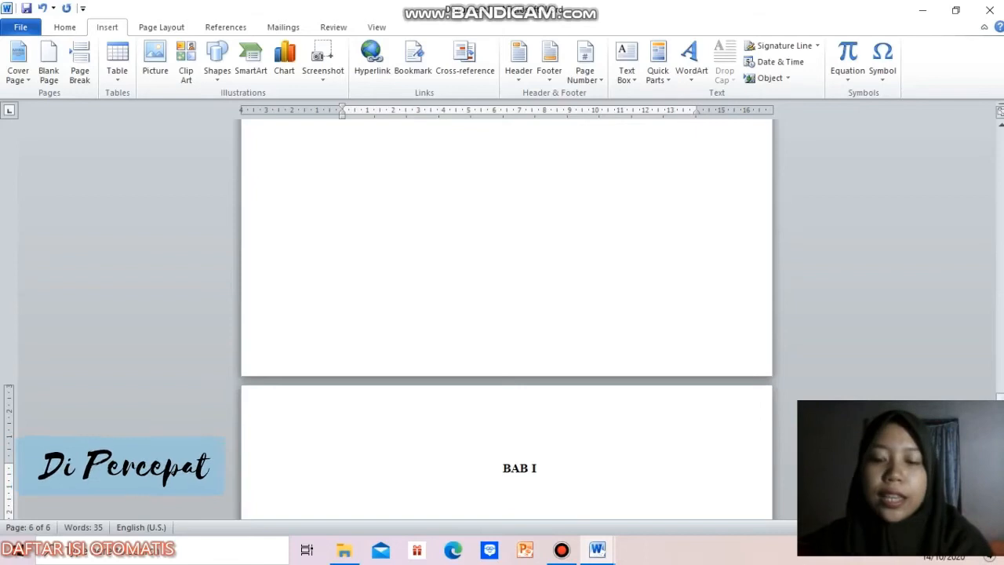
type("PENDAHULUAN")
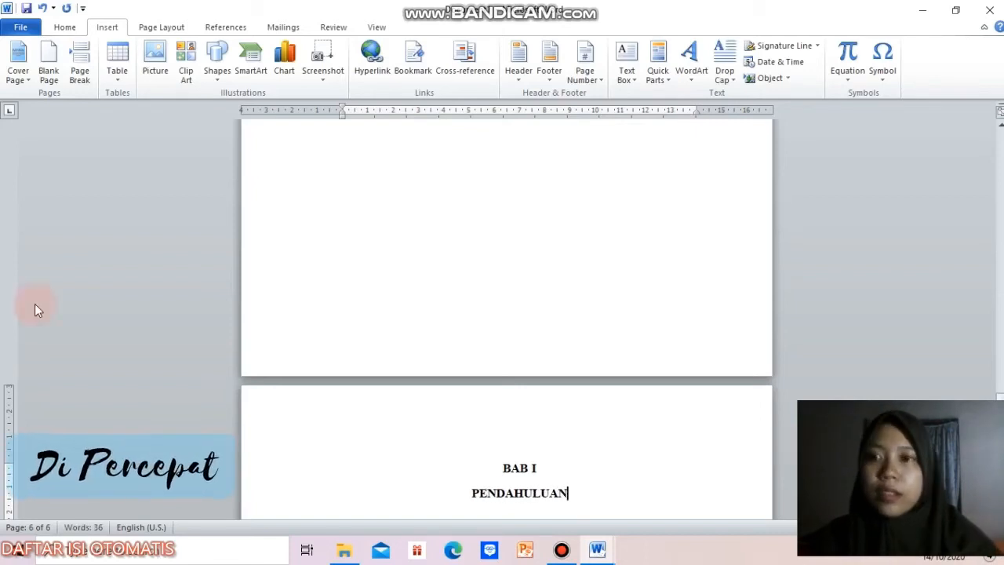
Step: Insert a page break after "PENDAHULUAN" and enter the two-line title "BAB II" and "PEMBAHASAN" on the new page
left_click(79, 67)
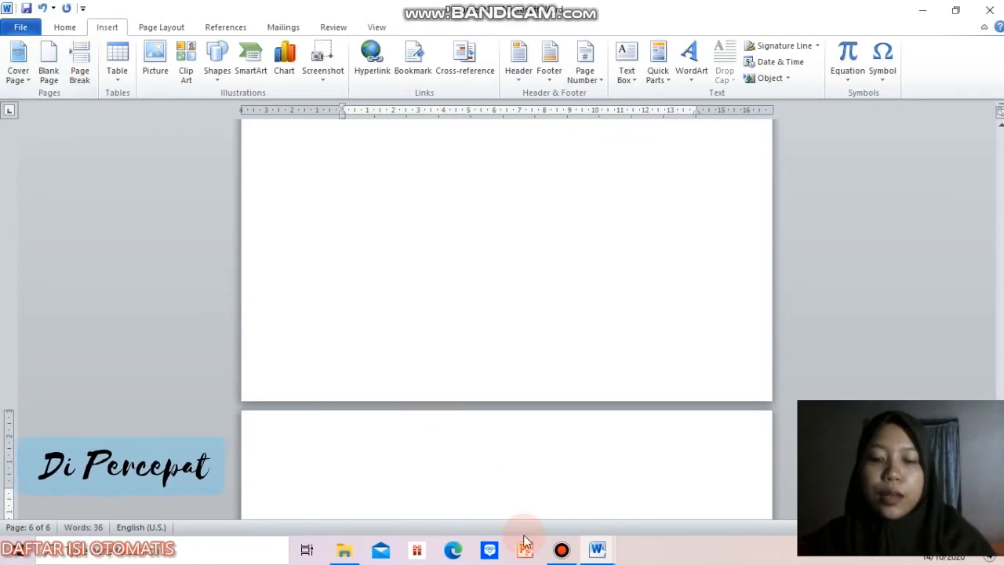
type("BAB II")
key("Return")
type("PEMBAHASAN")
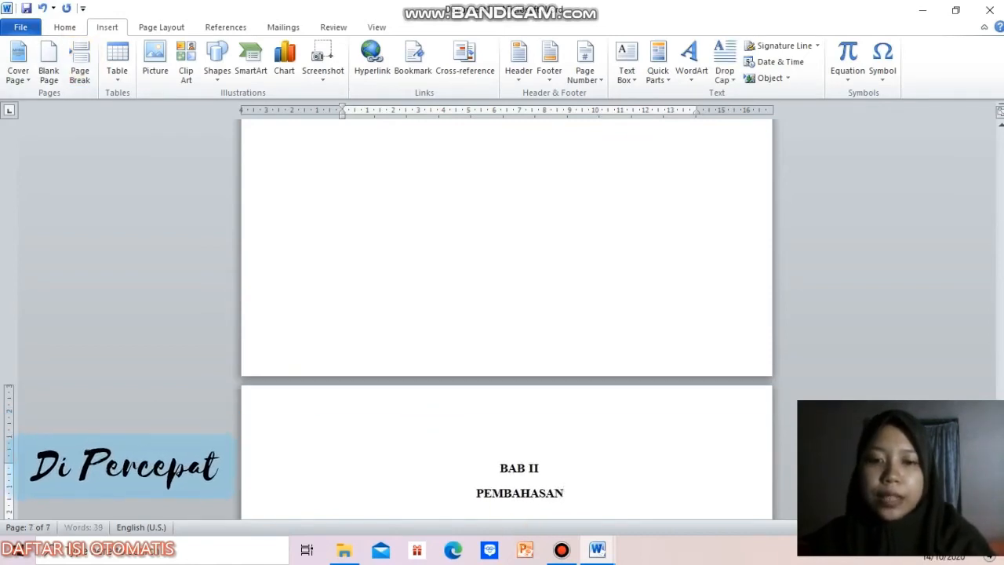
Step: Add a new page with the two-line title "BAB III" and "PENUTUP", followed by a separate page titled "DAFTAR PUSTAKA"
left_click(79, 62)
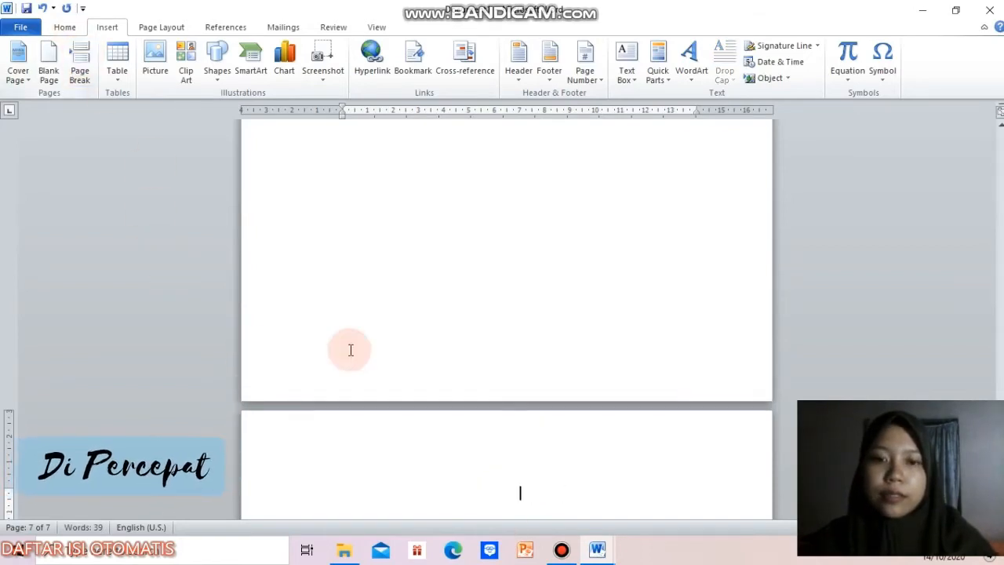
type("BAB III")
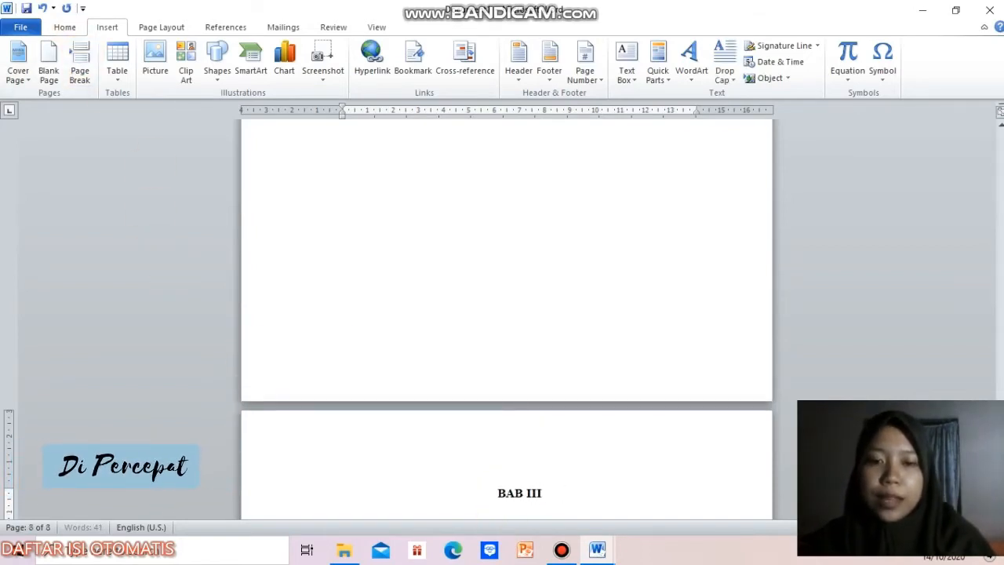
key("Return")
type("PENUTUP")
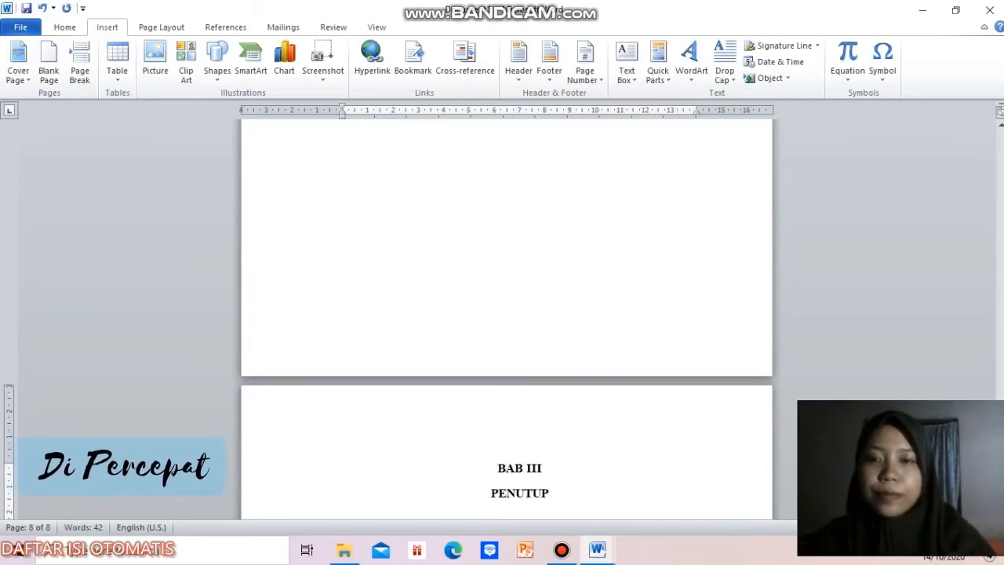
left_click(79, 63)
type("DAFTAR PUSTAKA")
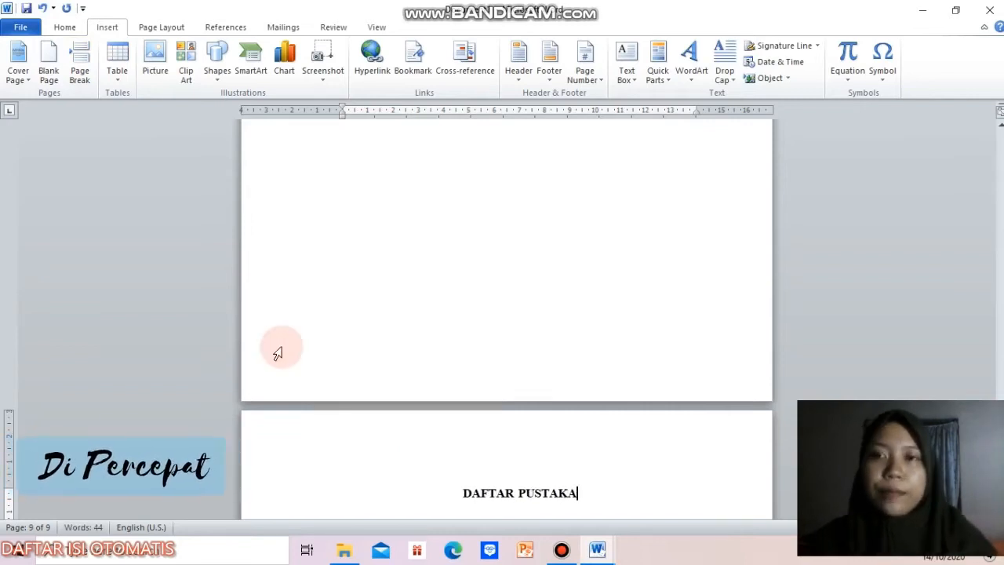
Step: Apply the Heading 1 style to the "KATA PENGANTAR" title on the second page
left_click(65, 27)
scroll(683, 264, "down", 5)
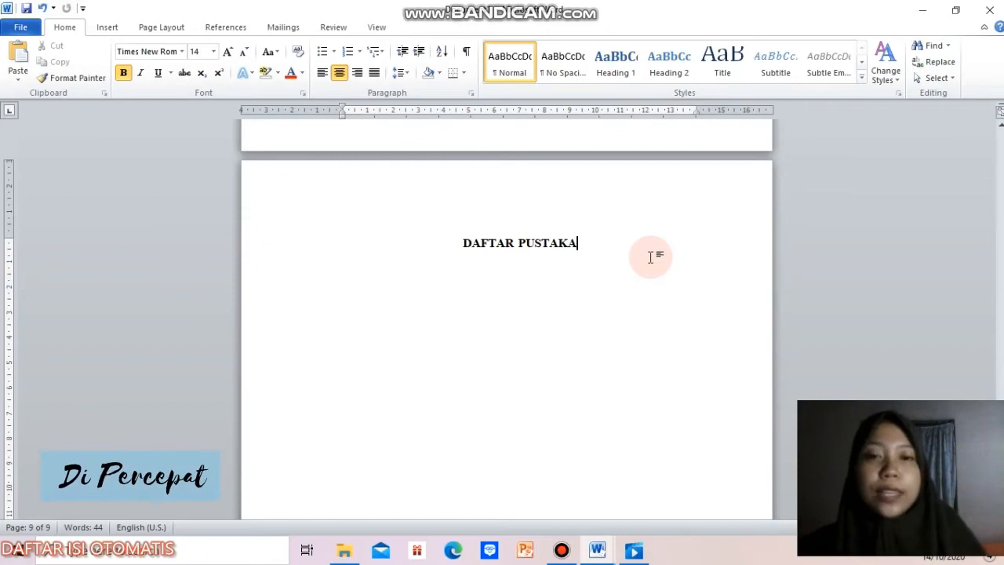
left_click_drag(1000, 445, 1000, 317)
scroll(507, 317, "up", 20)
scroll(507, 318, "down", 2)
scroll(506, 317, "down", 9)
left_click(460, 295)
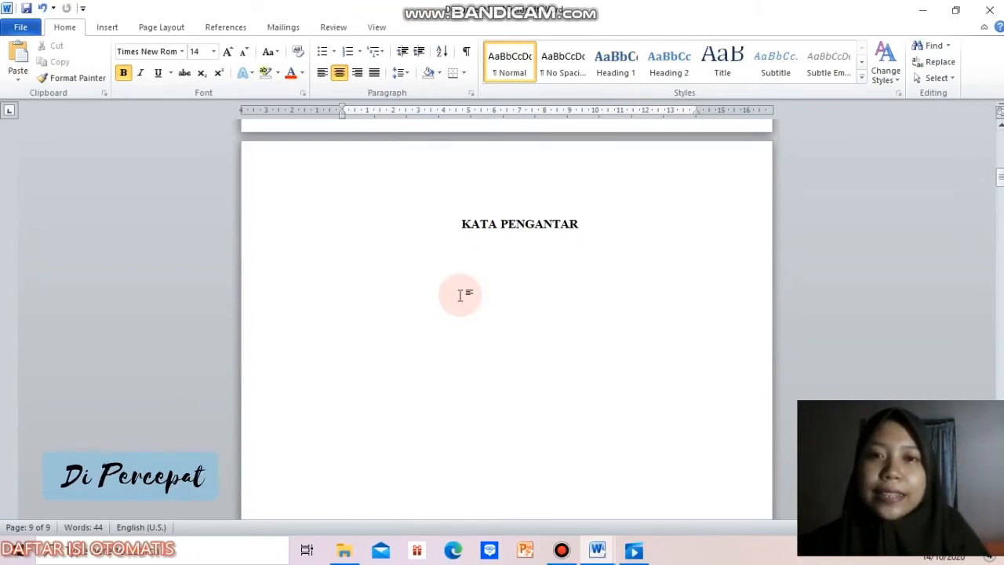
left_click(460, 224)
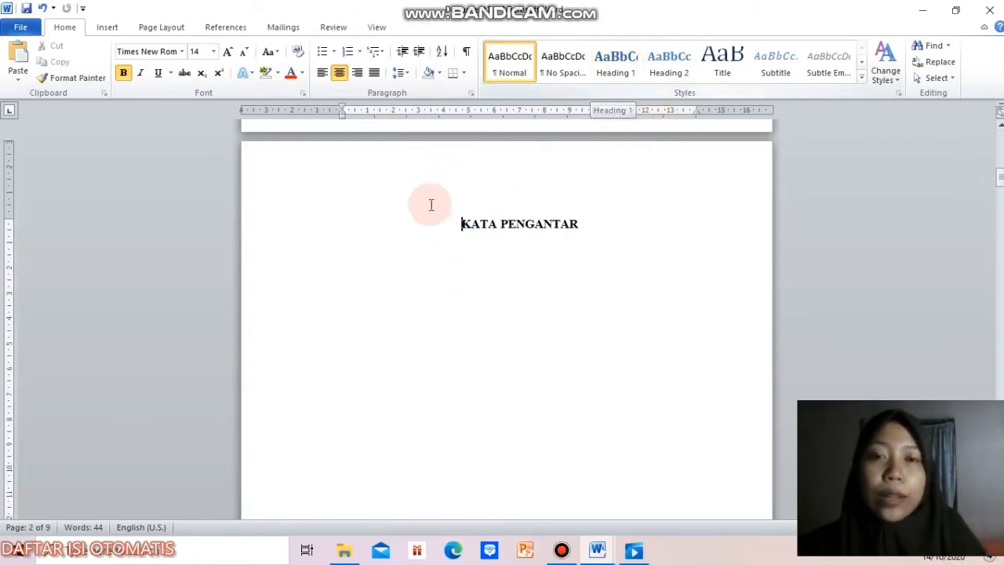
left_click(620, 64)
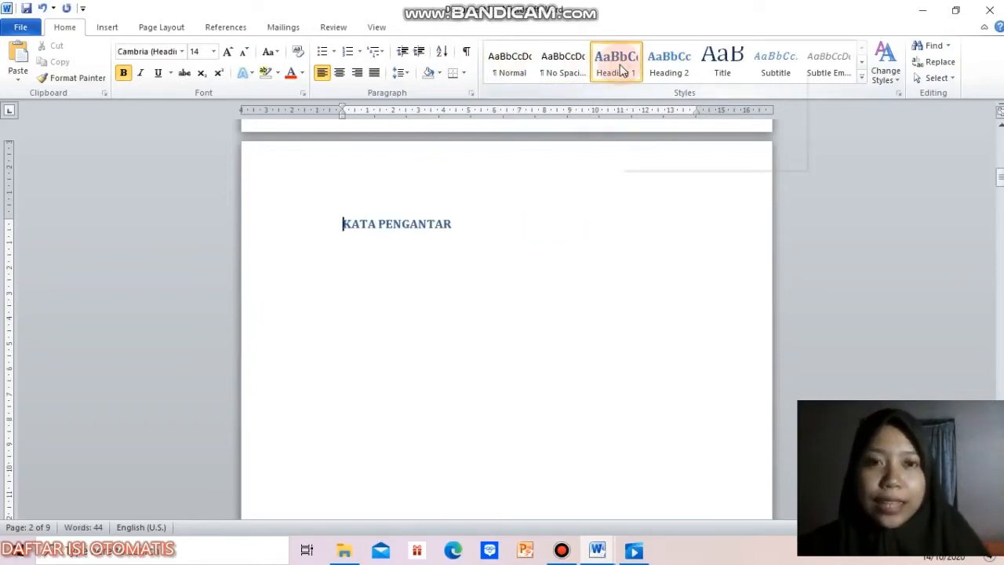
Step: Modify the Heading 1 style to use the Times New Roman font and the Automatic font color
right_click(620, 64)
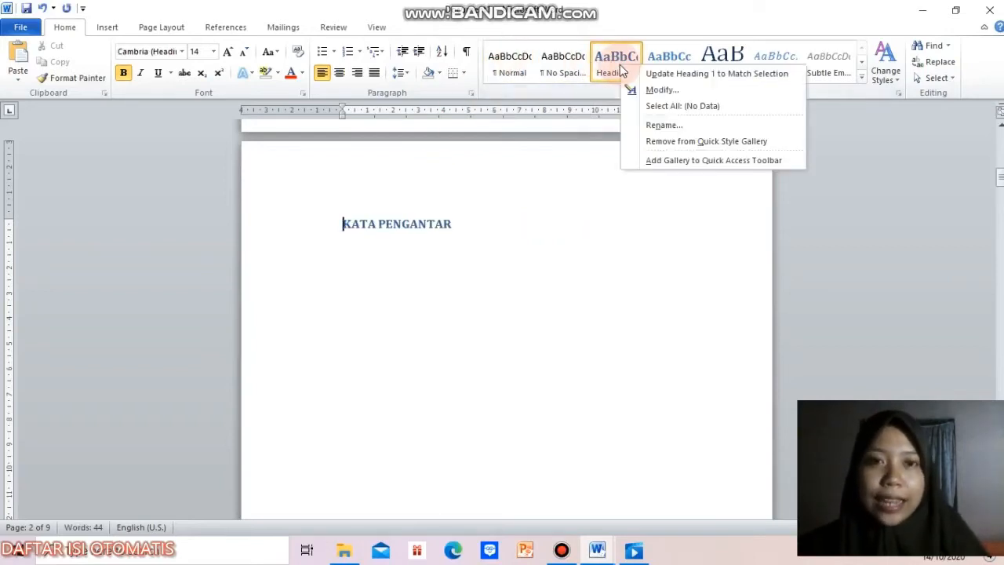
left_click(654, 91)
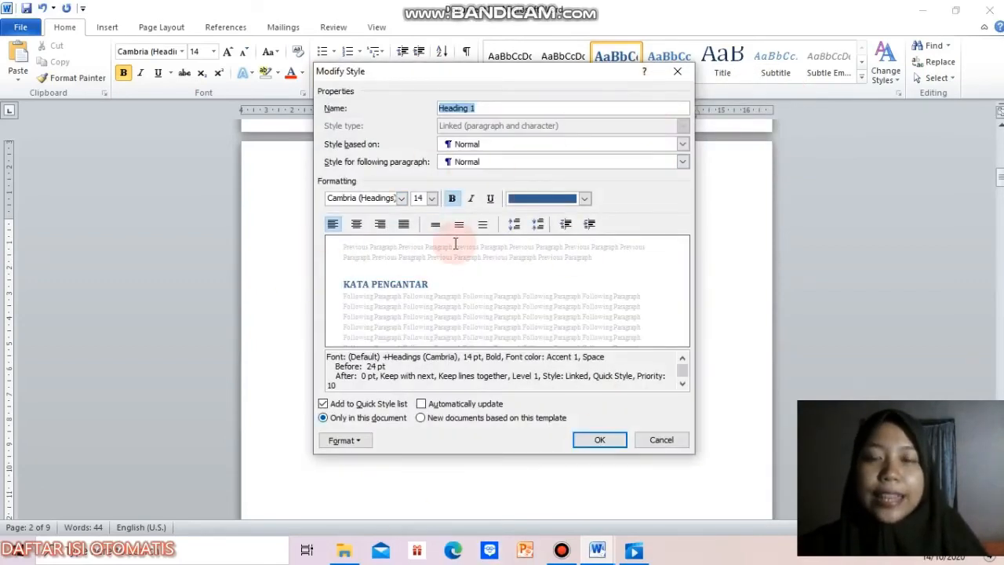
left_click(403, 200)
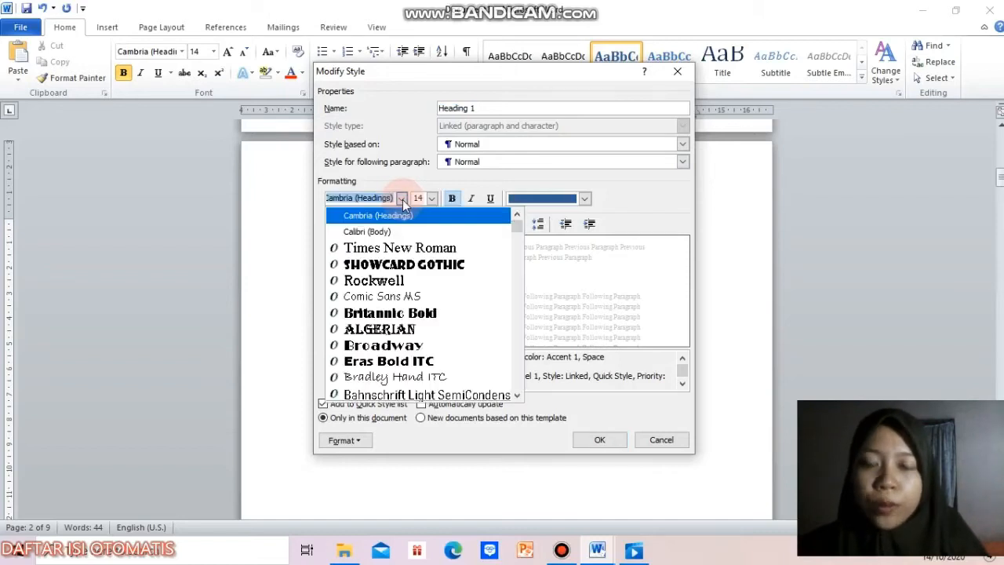
left_click(406, 249)
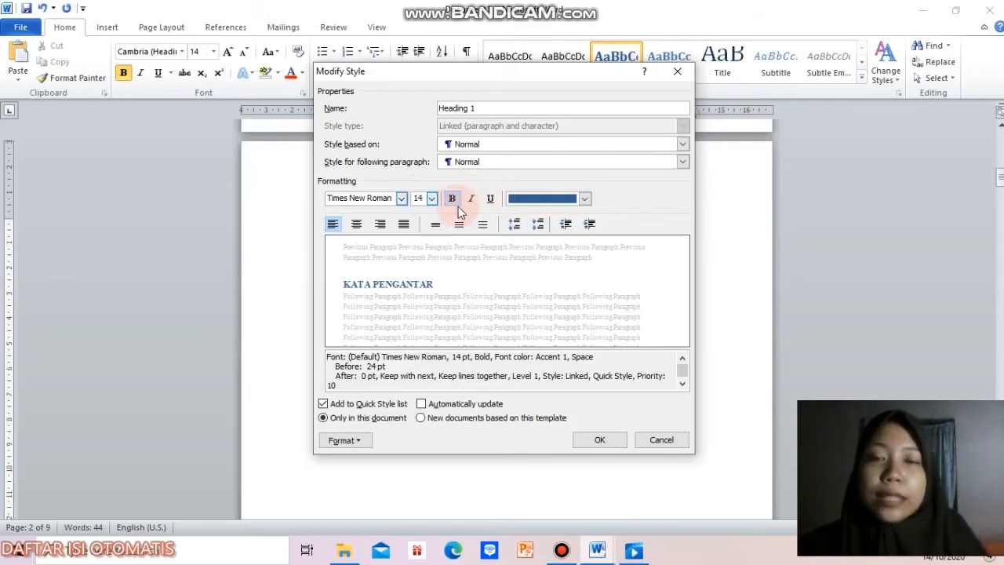
left_click(585, 198)
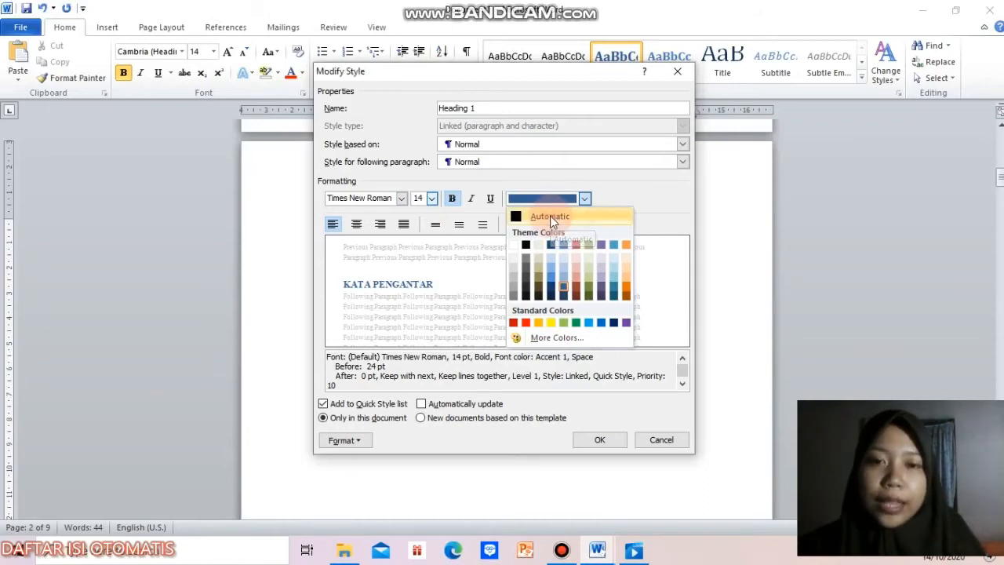
left_click(549, 216)
Step: Set the Heading 1 style's paragraph spacing to 0 pt before and its line spacing to Multiple at 1
left_click(344, 441)
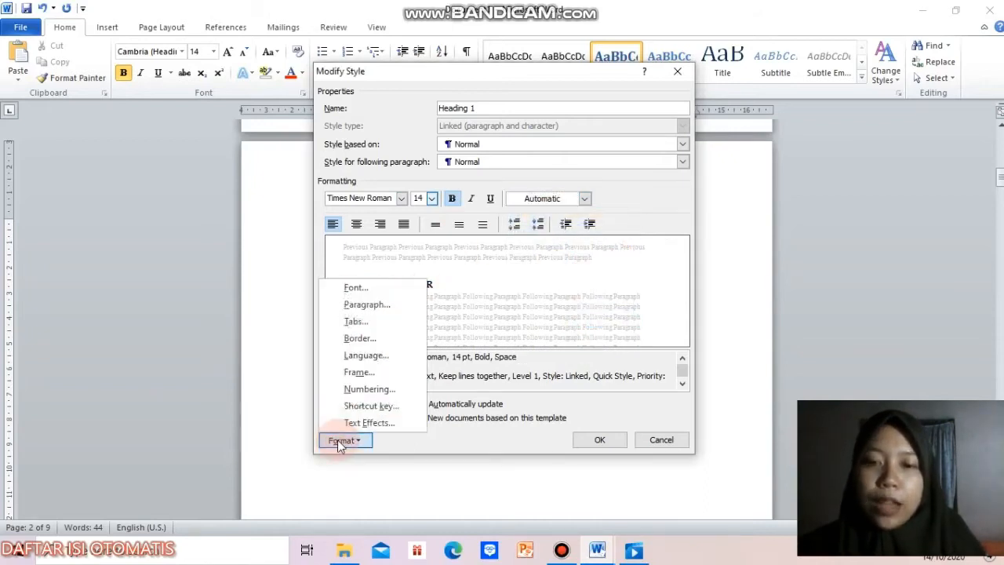
left_click(400, 313)
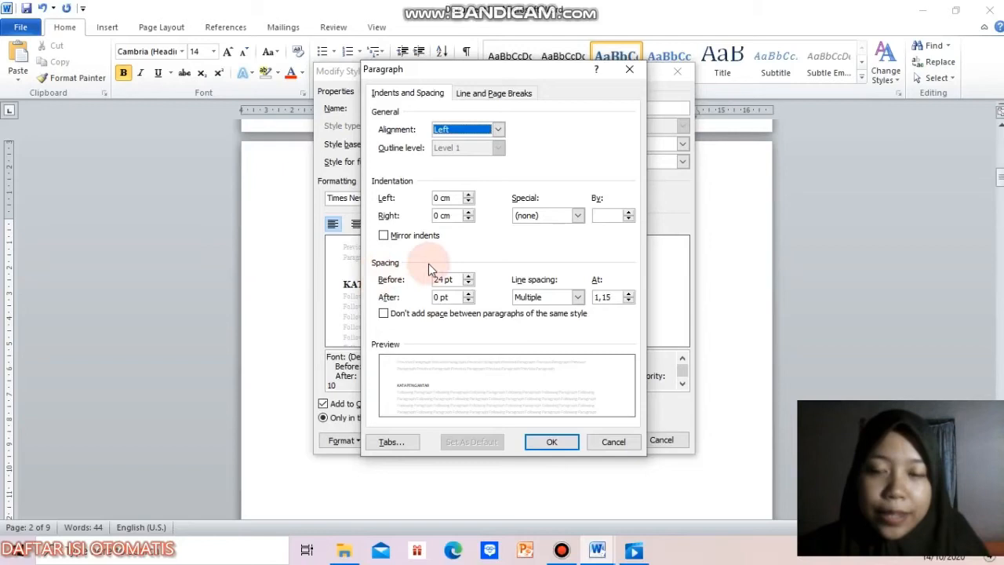
left_click(443, 279)
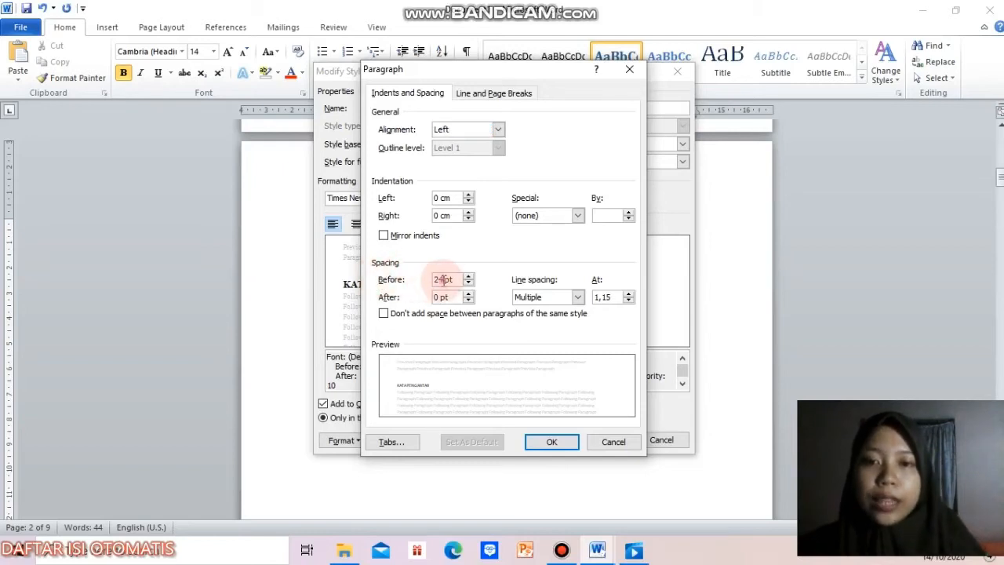
key("BackSpace")
key("BackSpace")
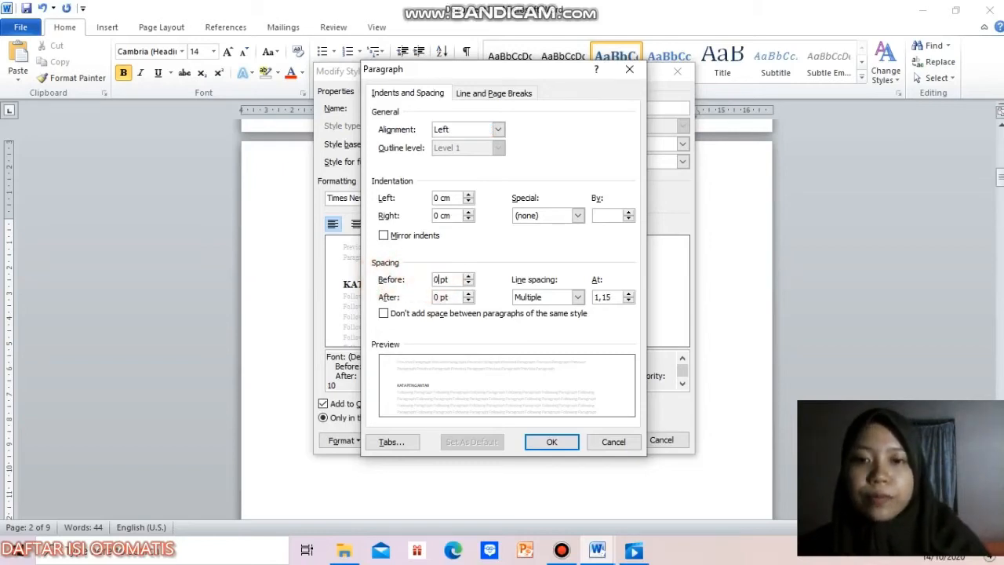
left_click(619, 297)
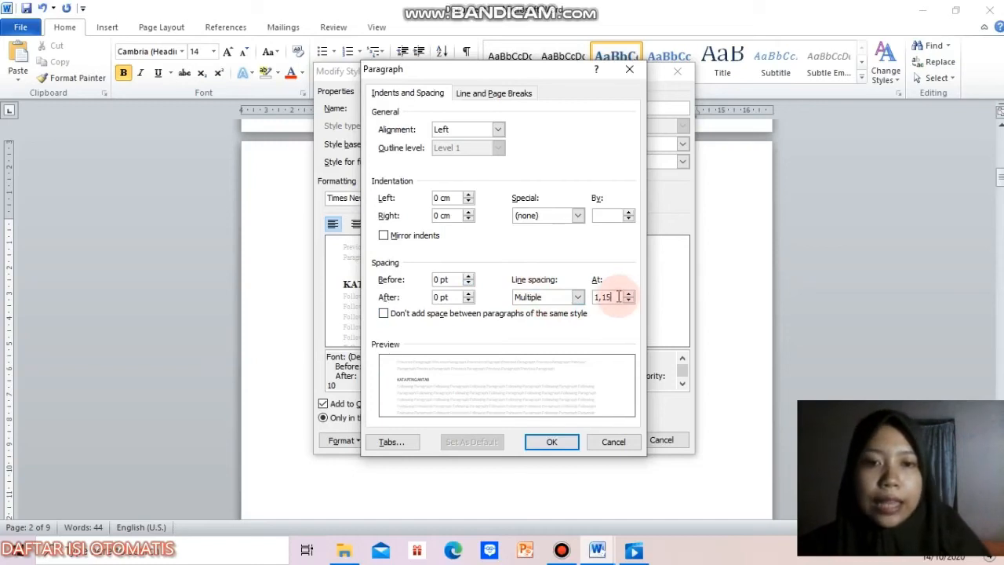
key("BackSpace")
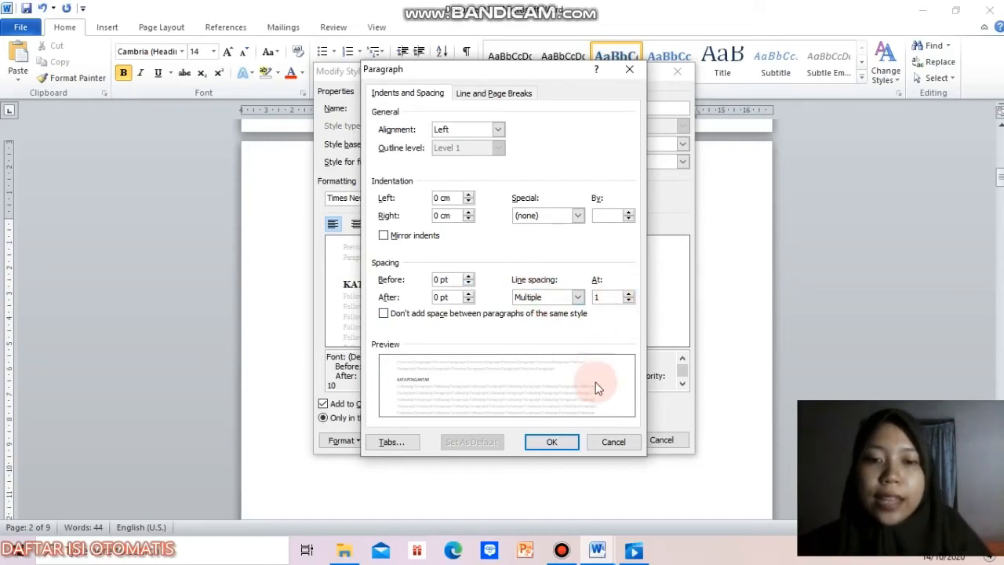
left_click(552, 441)
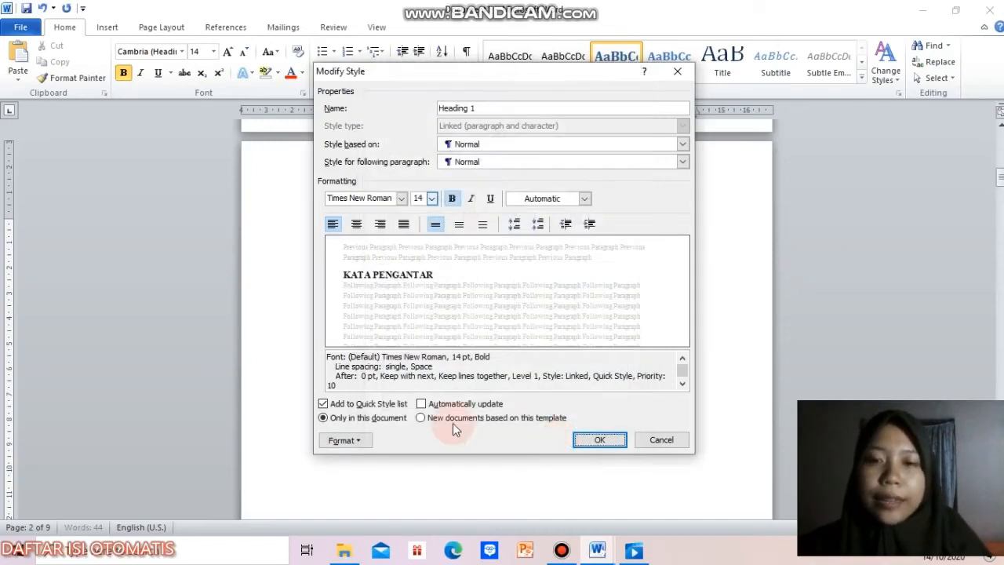
Step: Set the Heading 1 style's numbering to None and its alignment to centered, and save the modified style
left_click(344, 440)
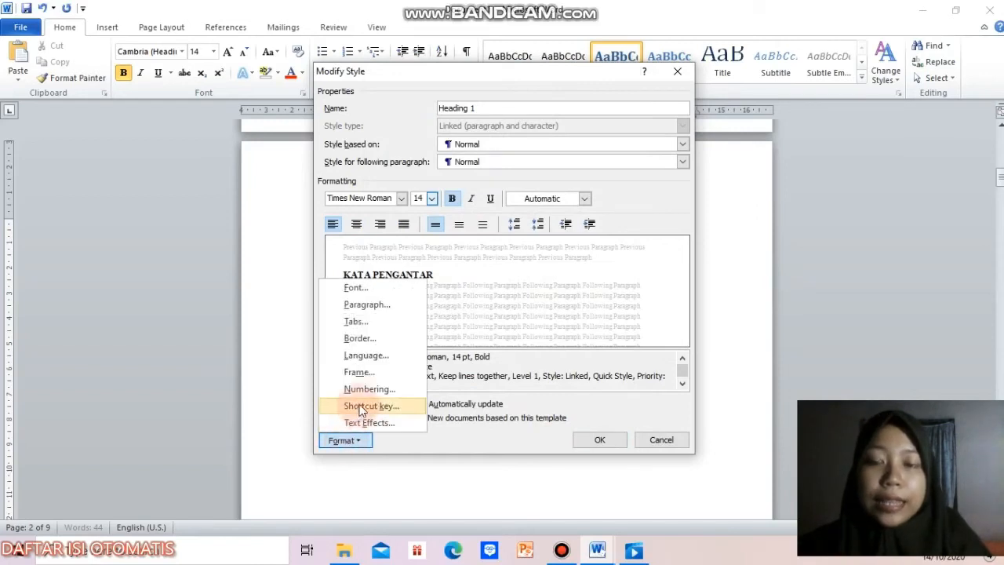
left_click(368, 390)
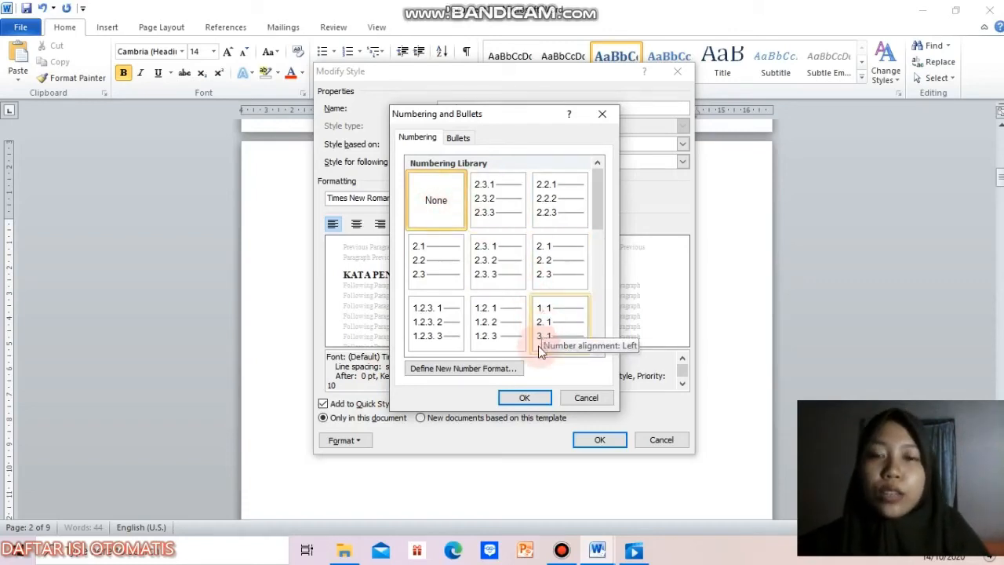
left_click(525, 398)
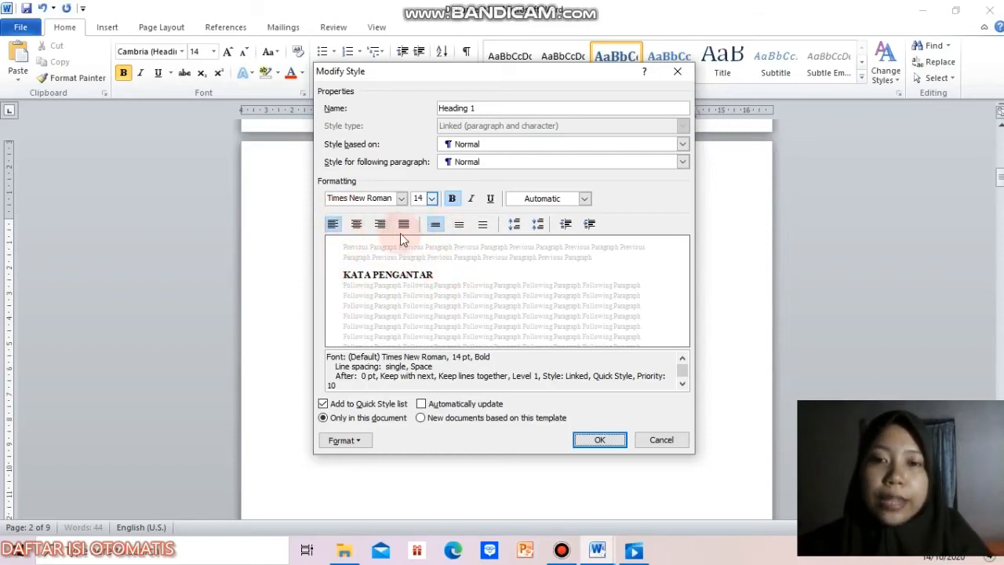
left_click(357, 225)
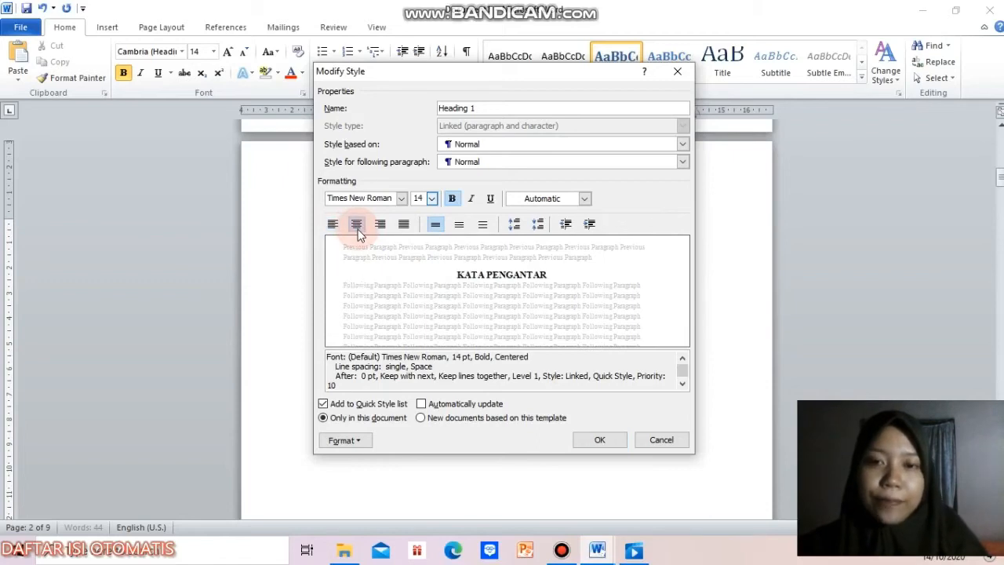
left_click(597, 441)
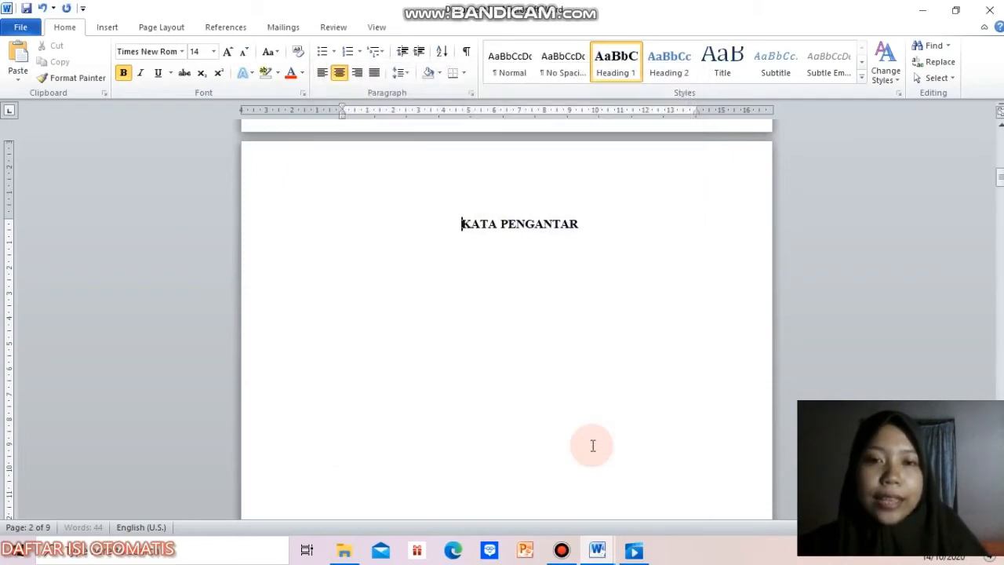
Step: Apply the Heading 1 style to the "DAFTAR ISI" title on the third page
left_click(526, 226)
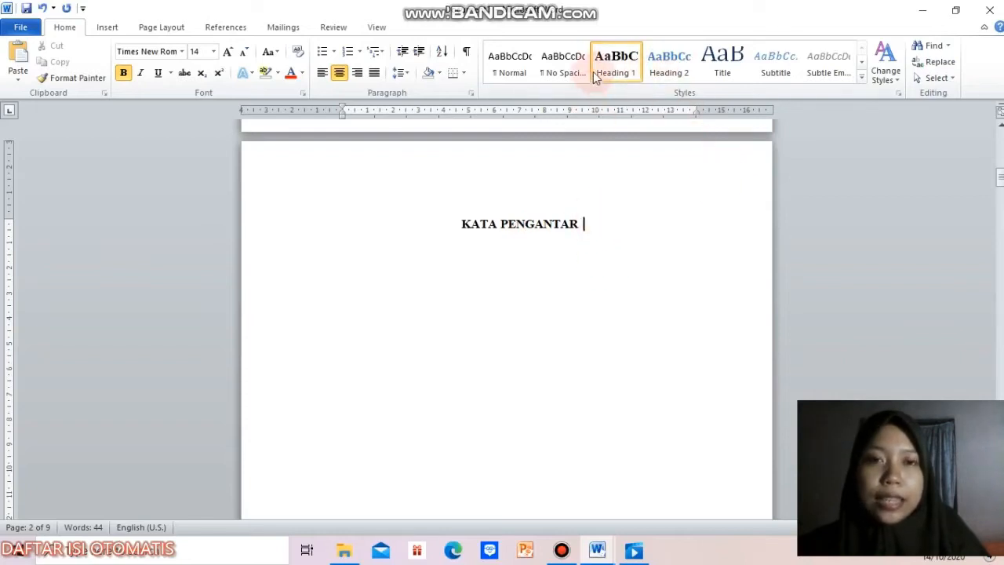
left_click_drag(999, 177, 1000, 210)
left_click(532, 185)
left_click(555, 178)
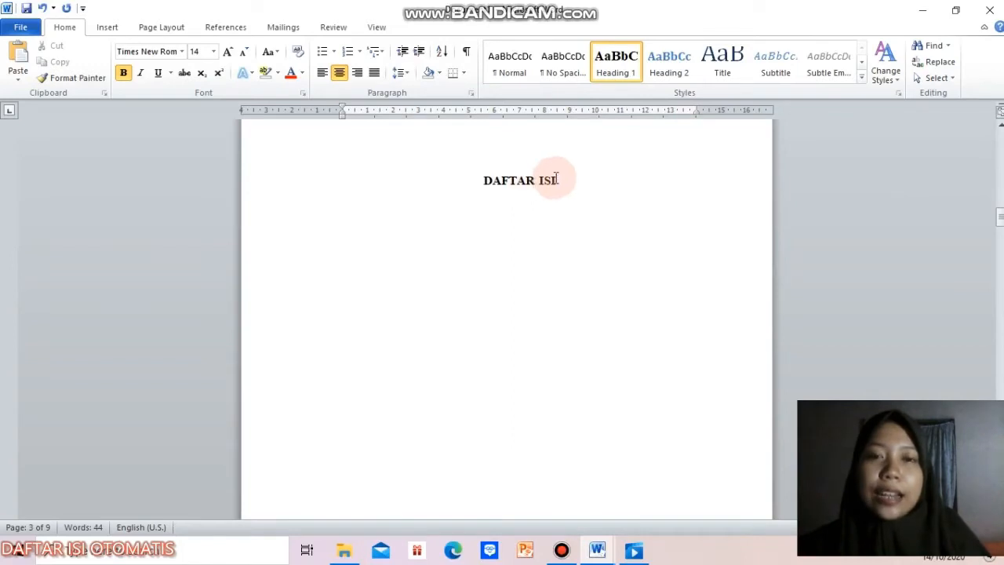
left_click(492, 181)
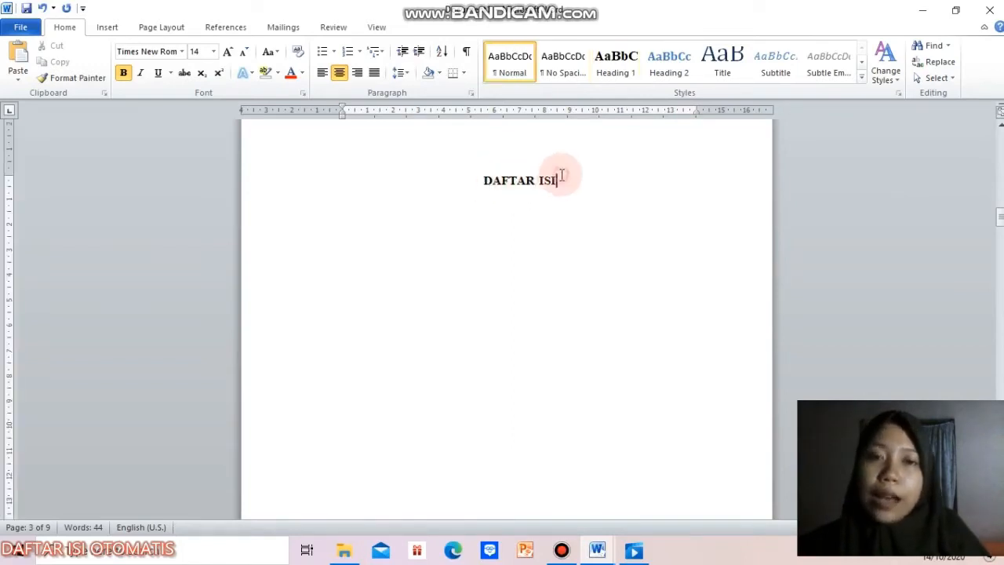
left_click(622, 73)
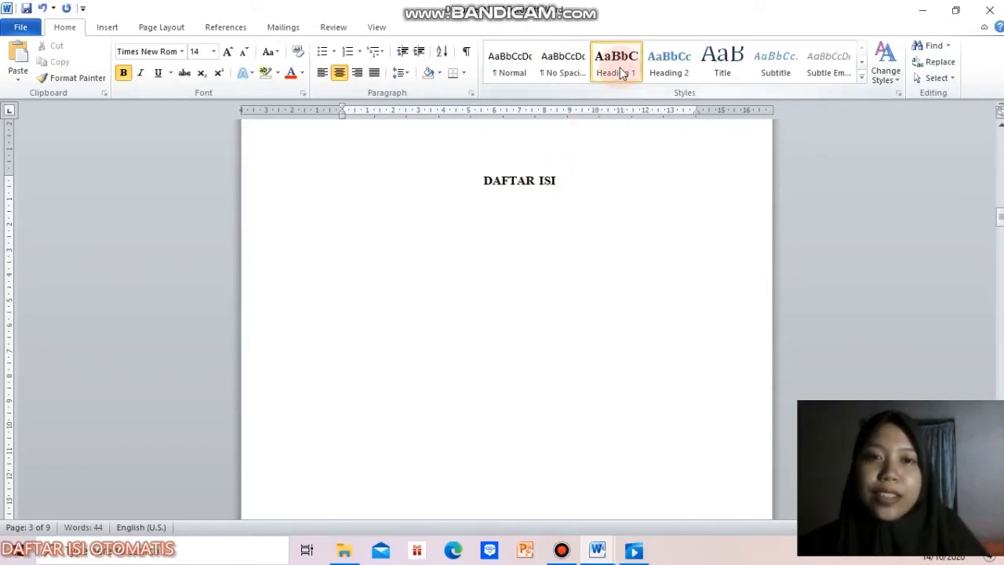
left_click(521, 181)
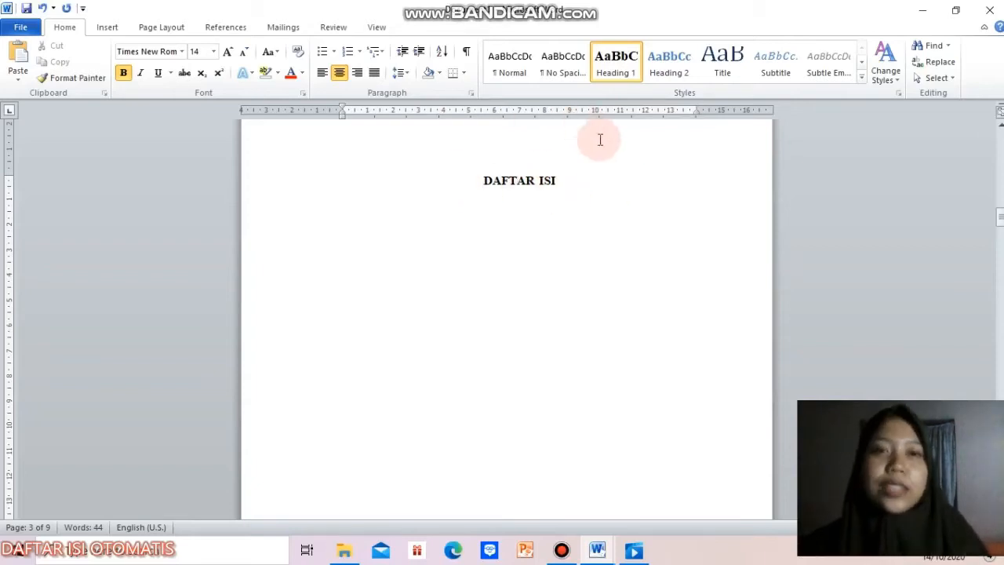
left_click(589, 181)
Step: Apply the Heading 1 style to the "DAFTAR GAMBAR" and "DAFTAR TABEL" titles
left_click_drag(1000, 217, 1000, 257)
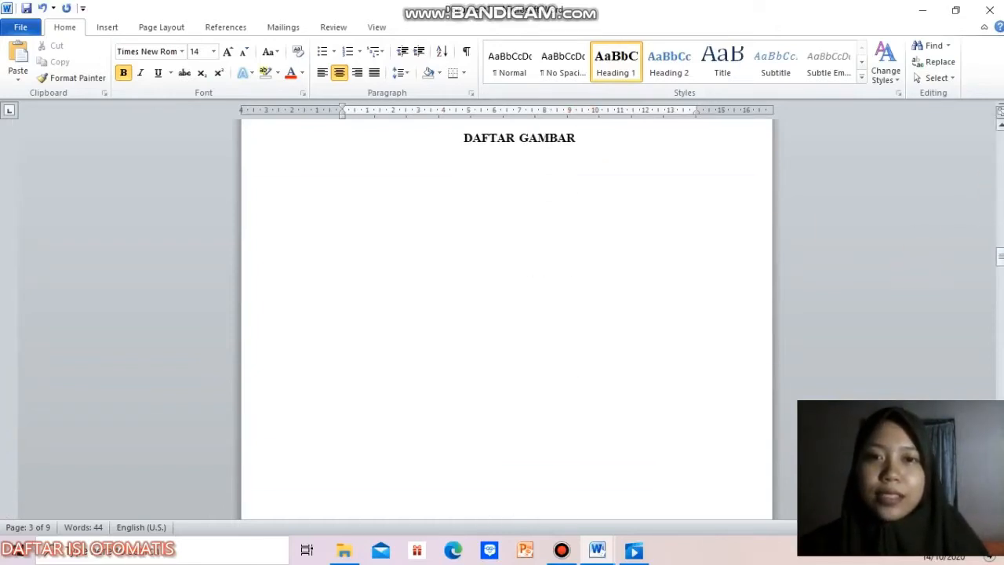
left_click(574, 146)
left_click(606, 64)
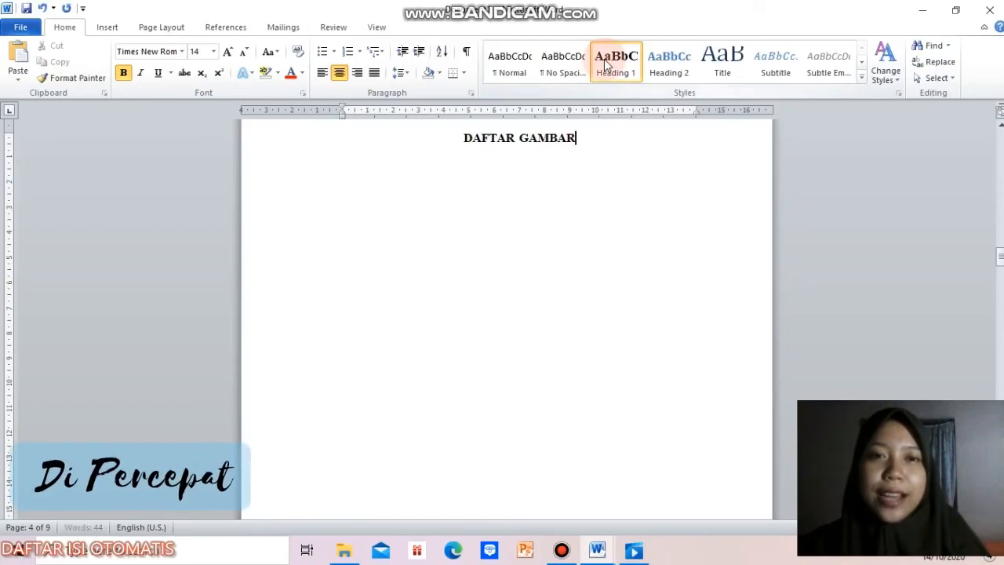
left_click_drag(999, 259, 1001, 287)
left_click(566, 255)
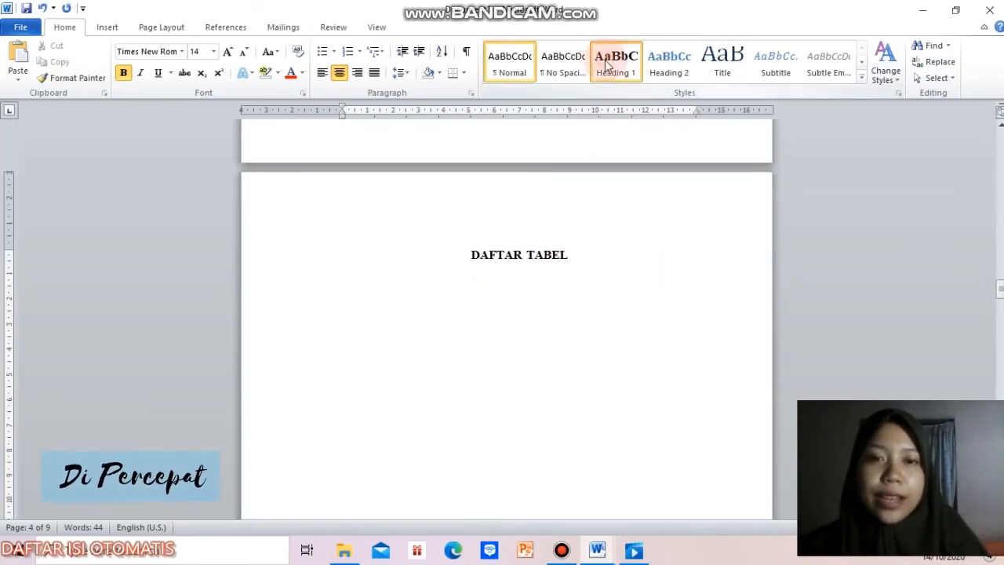
left_click(605, 65)
Step: Apply the Heading 1 style to the two-line chapter titles "BAB I PENDAHULUAN" and "BAB II PEMBAHASAN"
left_click_drag(1000, 292, 1000, 329)
left_click_drag(578, 213, 478, 170)
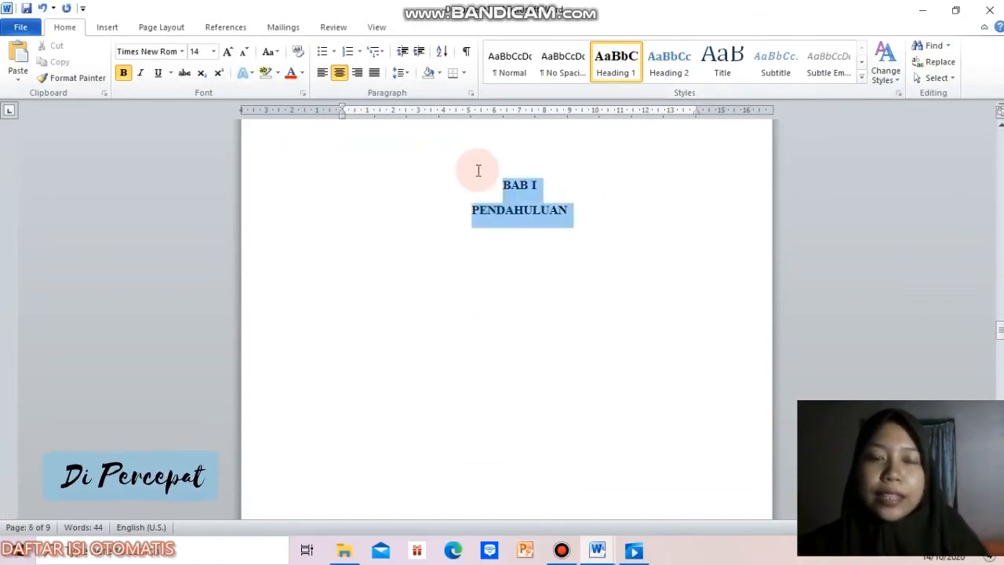
left_click(619, 66)
left_click_drag(1000, 329, 1000, 360)
left_click_drag(585, 291, 484, 272)
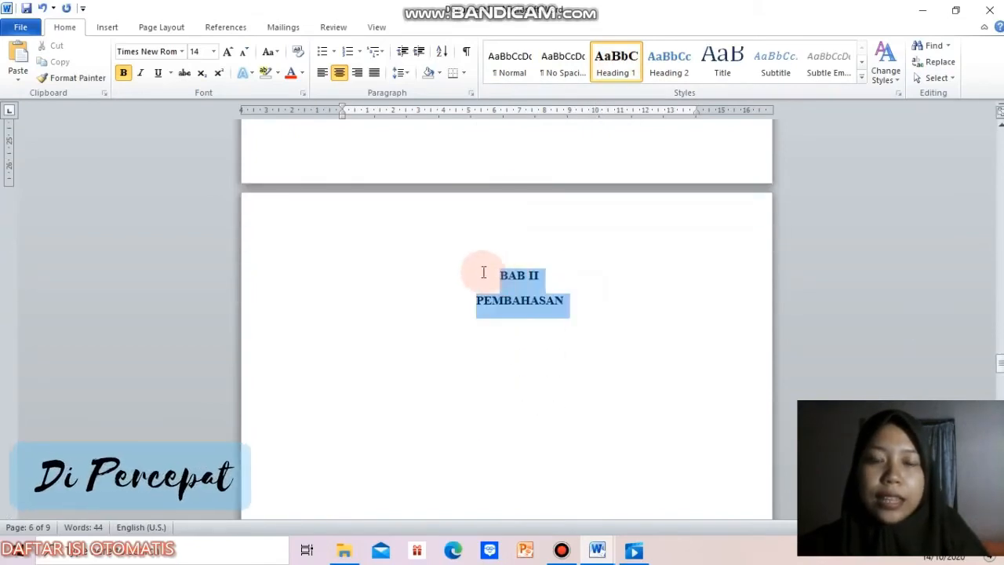
left_click(604, 74)
Step: Apply the Heading 1 style to the "BAB III PENUTUP" chapter title and the "DAFTAR PUSTAKA" title
left_click_drag(1000, 365, 1000, 370)
left_click_drag(601, 327, 474, 273)
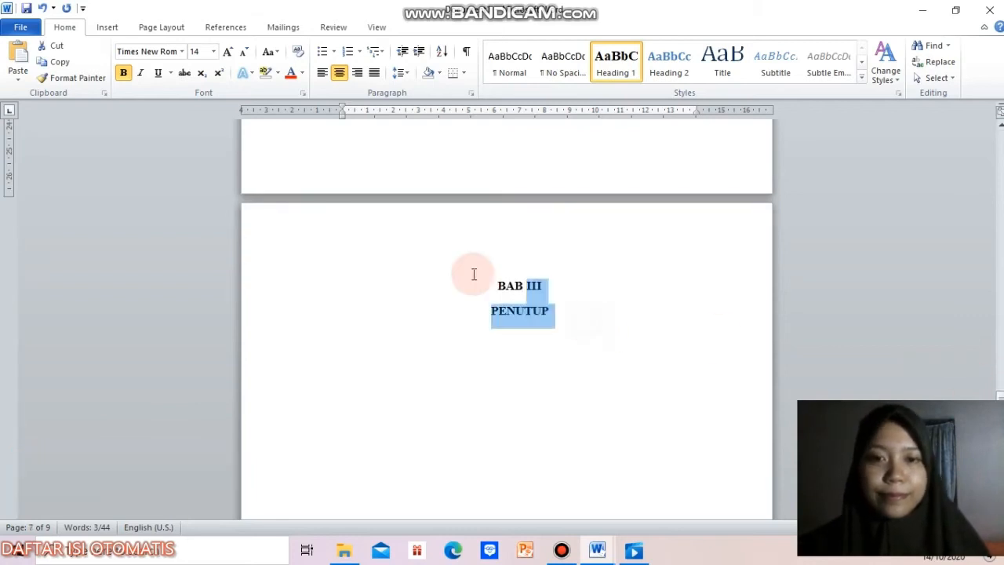
left_click(606, 69)
left_click_drag(1000, 395, 1000, 469)
left_click_drag(582, 216, 462, 220)
left_click(609, 69)
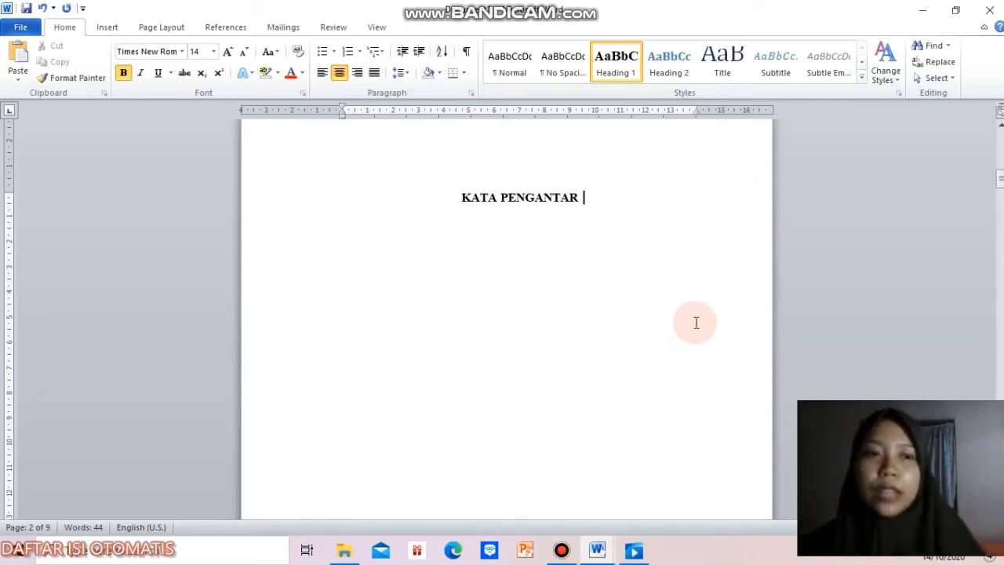
Step: Start a numbered list below the "PENDAHULUAN" title with "Latar Belakang" as its first item
left_click_drag(1000, 179, 1001, 214)
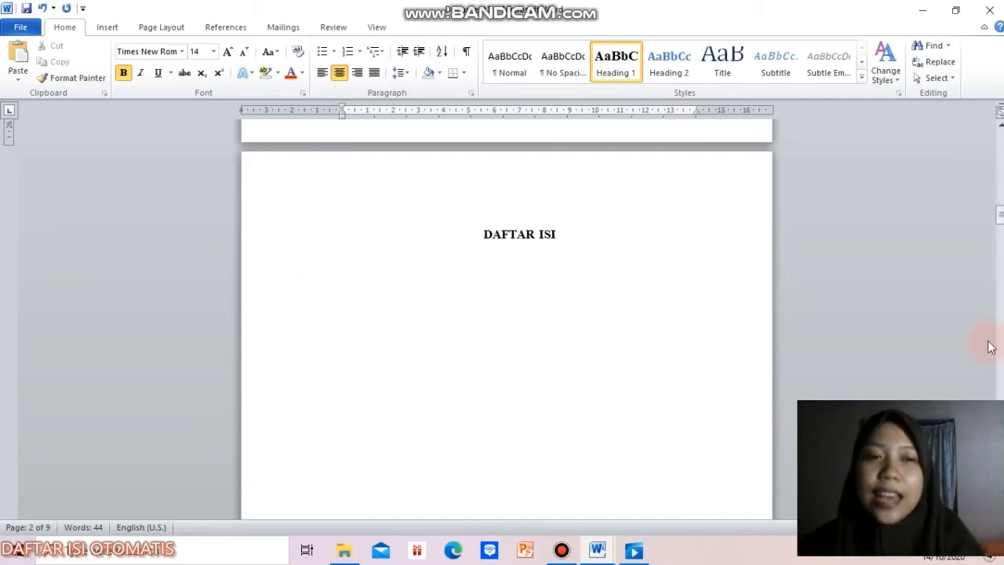
left_click_drag(1000, 216, 1000, 333)
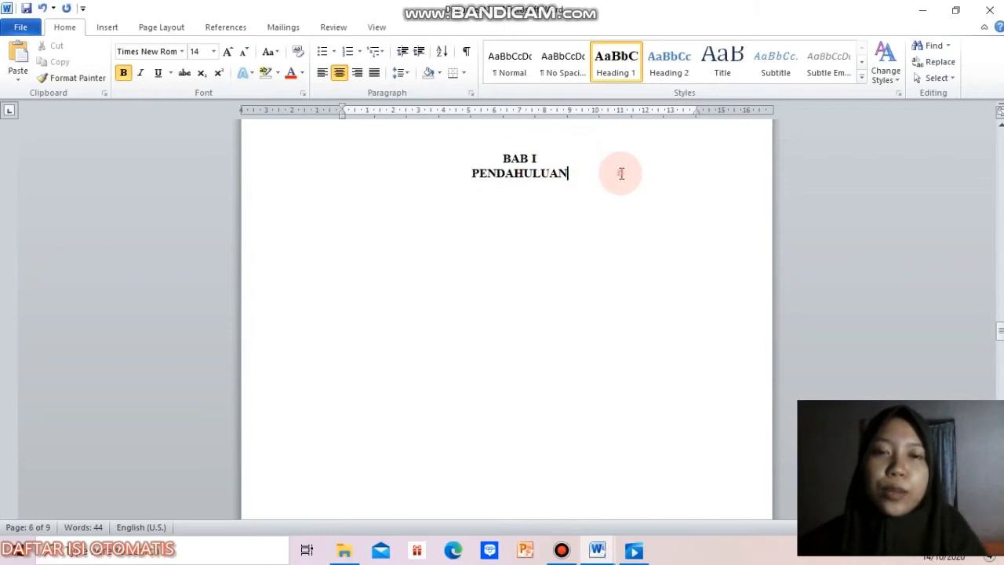
key("Return")
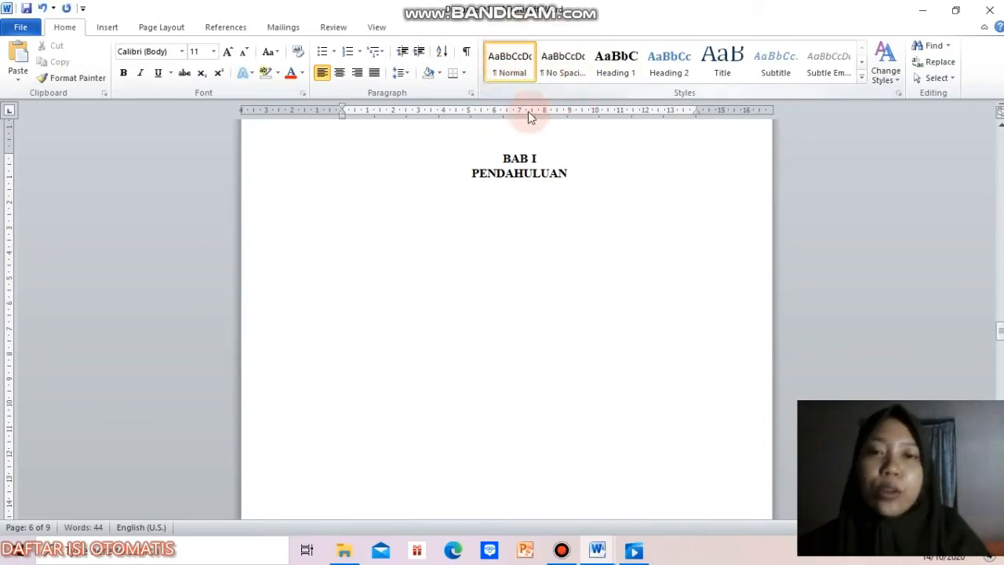
left_click(438, 200)
type("1. ")
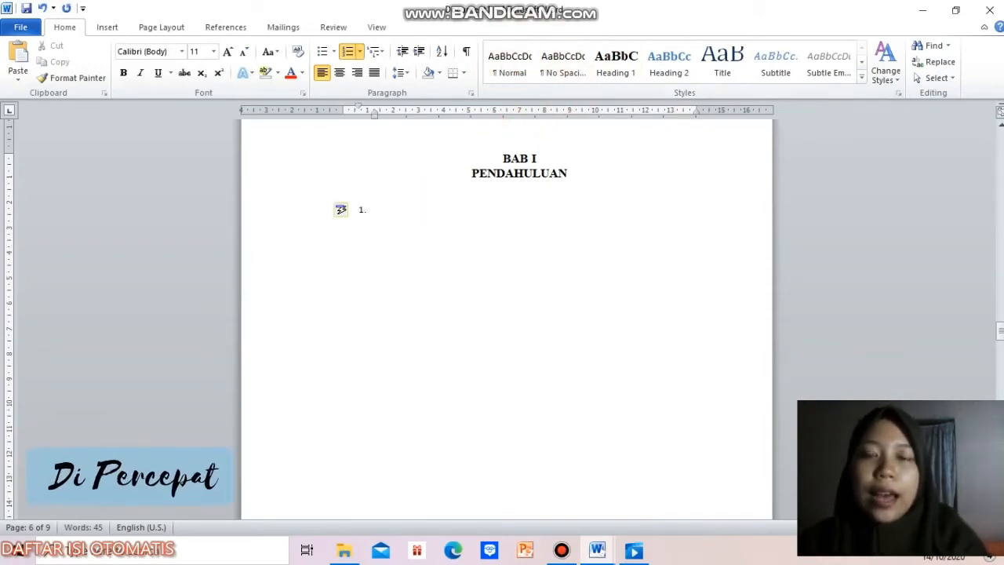
type("LATAR")
key("BackSpace")
key("BackSpace")
key("BackSpace")
key("BackSpace")
type("atar Belakang")
key("Return")
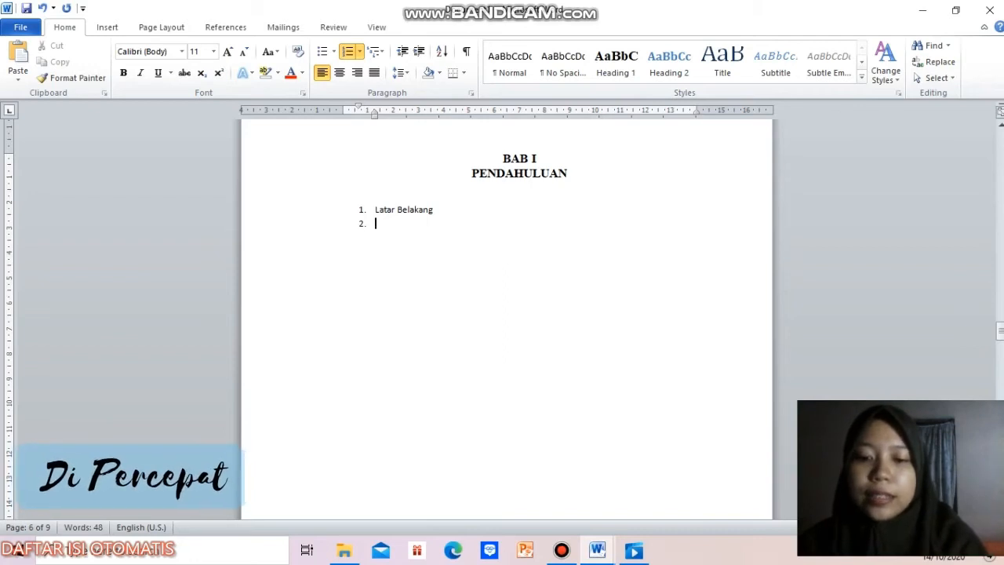
Step: Add "Rumusan Masalah" and "Tujuan" as the second and third items of the numbered list
type("Rumusan ")
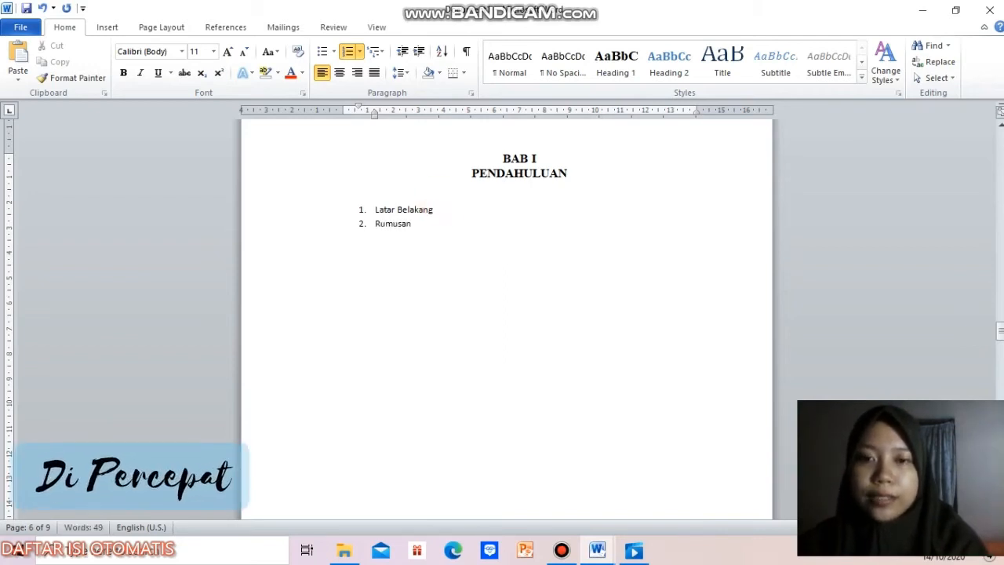
type("Masalah")
key("Return")
type("Tujuan")
Step: Apply the Heading 2 style to the "Latar Belakang" list item below the "PENDAHULUAN" title
left_click(436, 210)
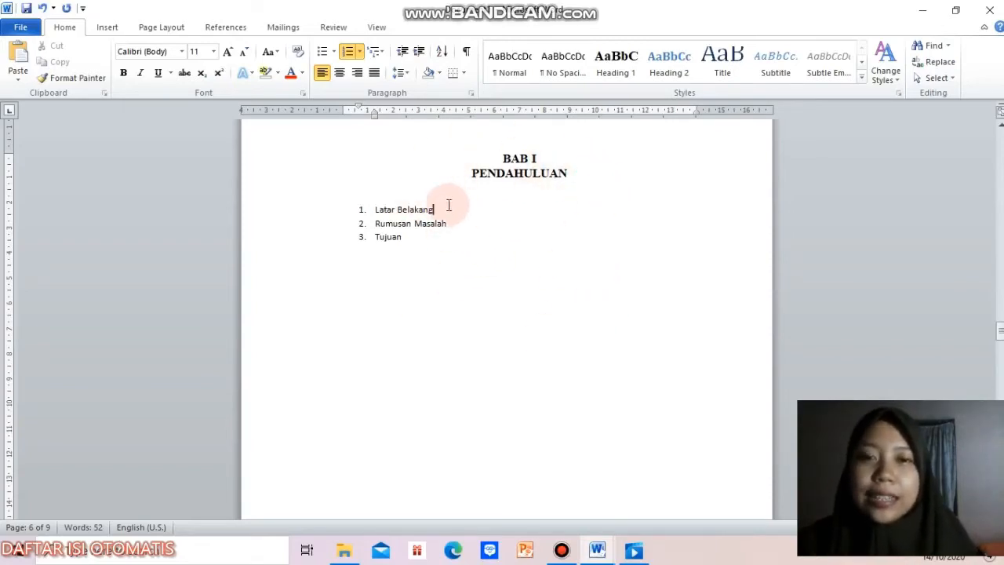
left_click(376, 212)
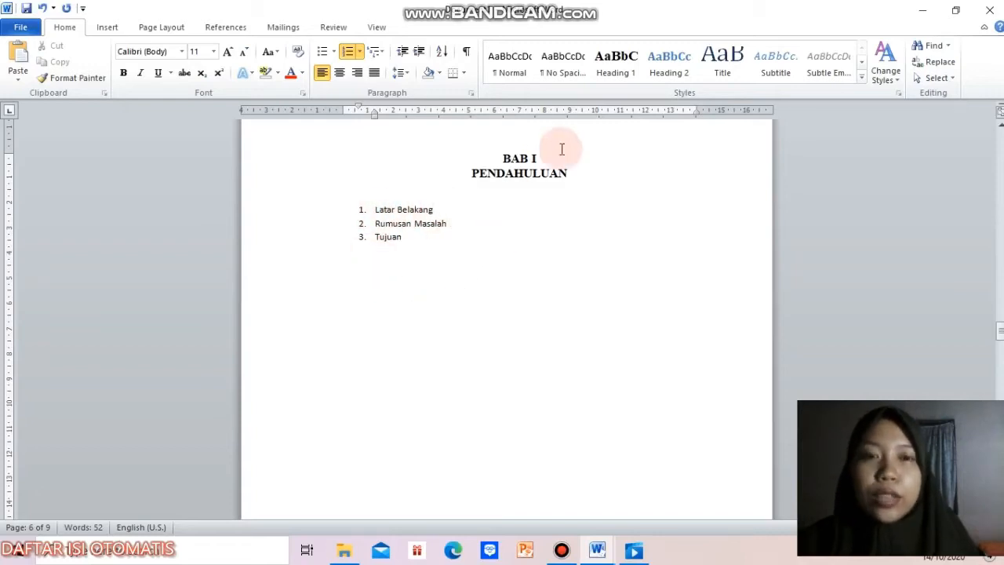
left_click_drag(438, 209, 374, 215)
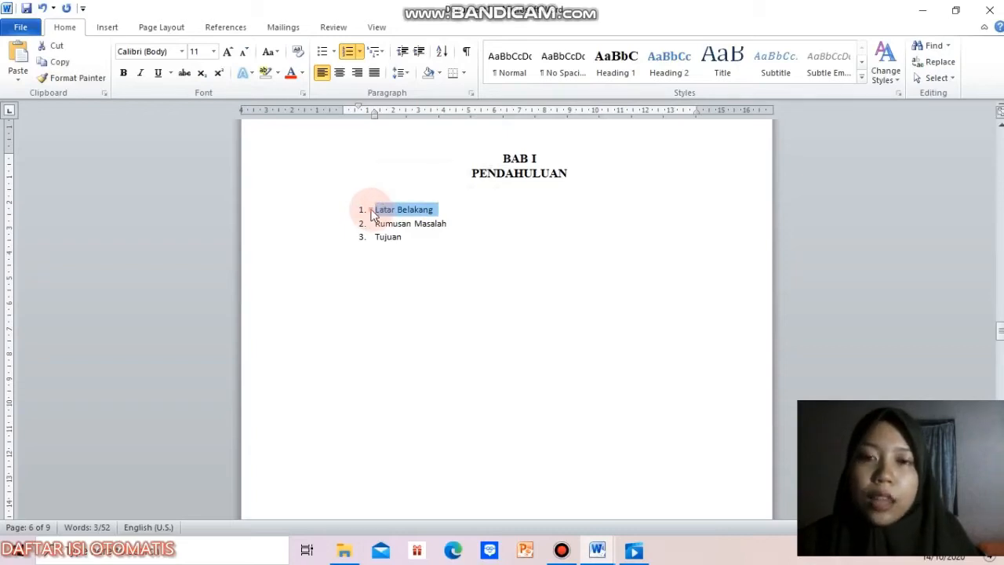
left_click(373, 209)
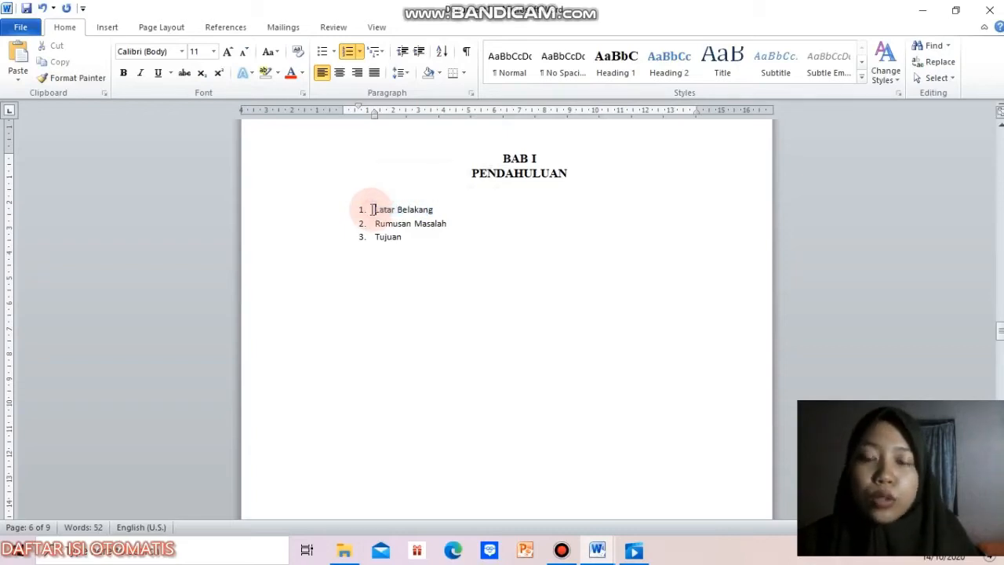
left_click(443, 211)
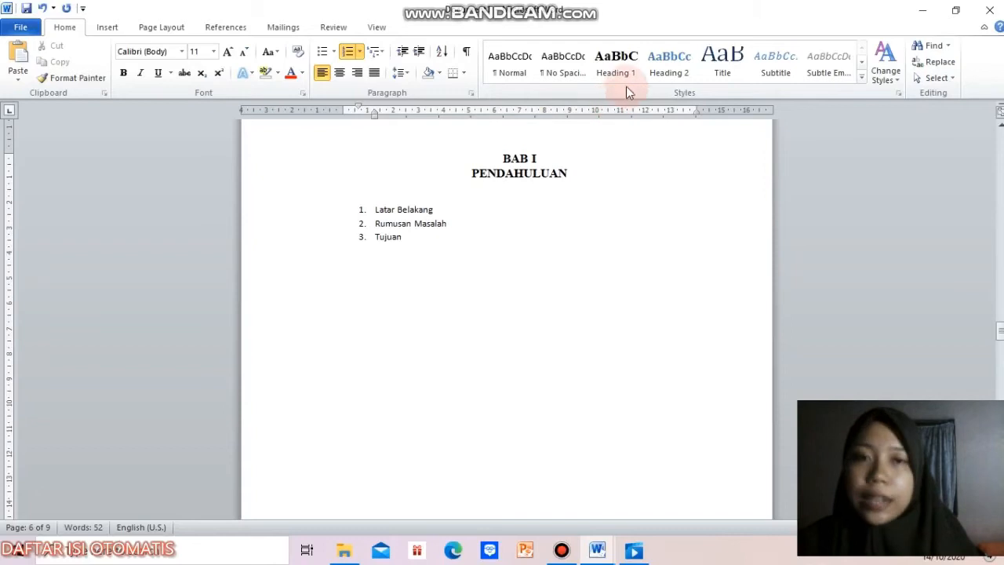
left_click(671, 63)
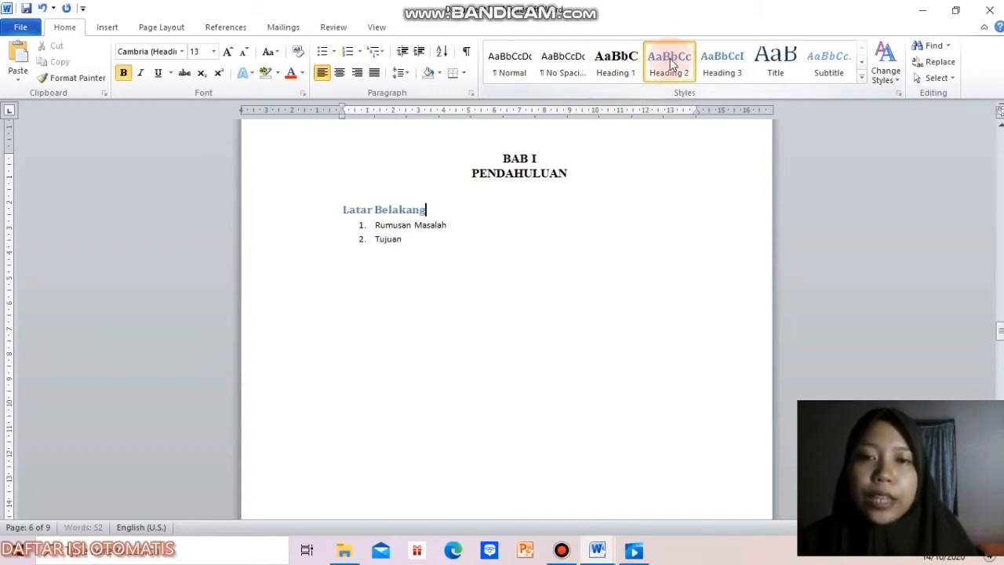
Step: Modify the Heading 2 style to use Times New Roman, size 12, with the Automatic font colour
right_click(671, 63)
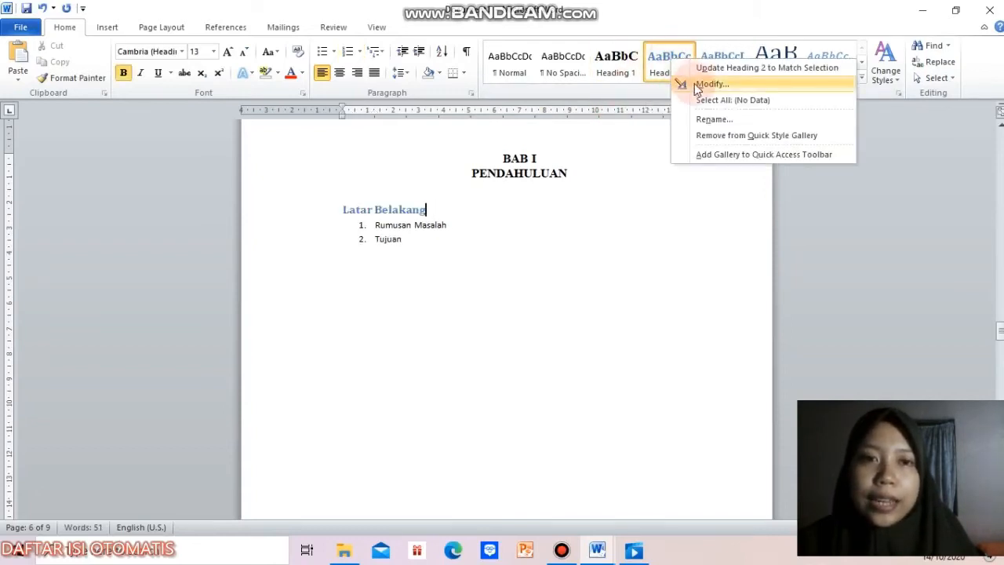
left_click(695, 84)
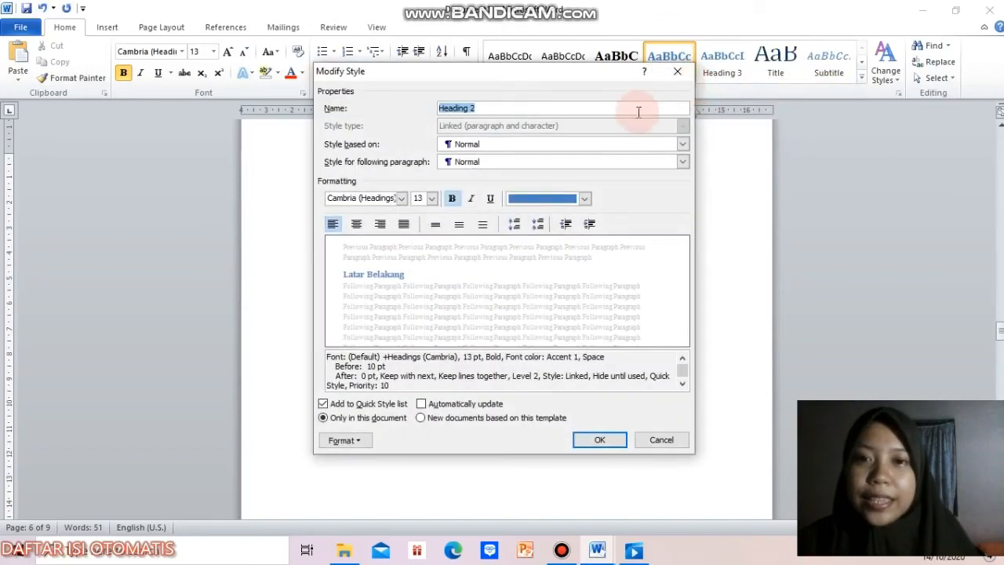
left_click(402, 199)
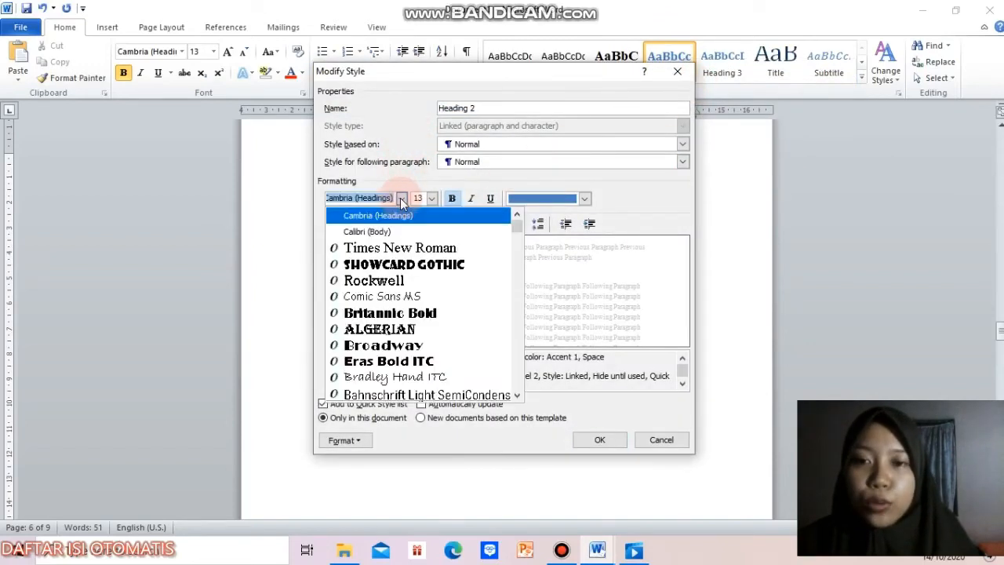
left_click(397, 250)
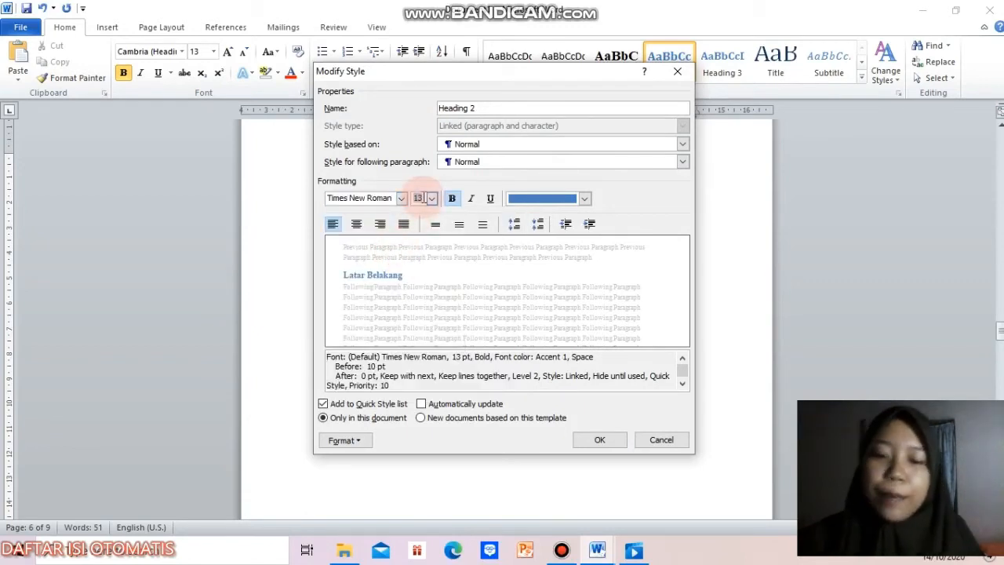
type("12")
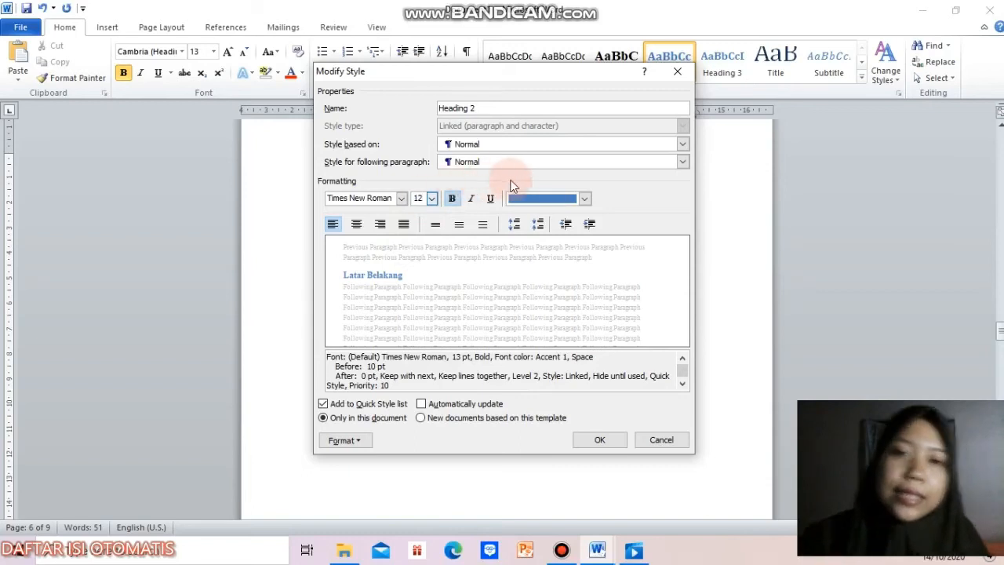
left_click(585, 198)
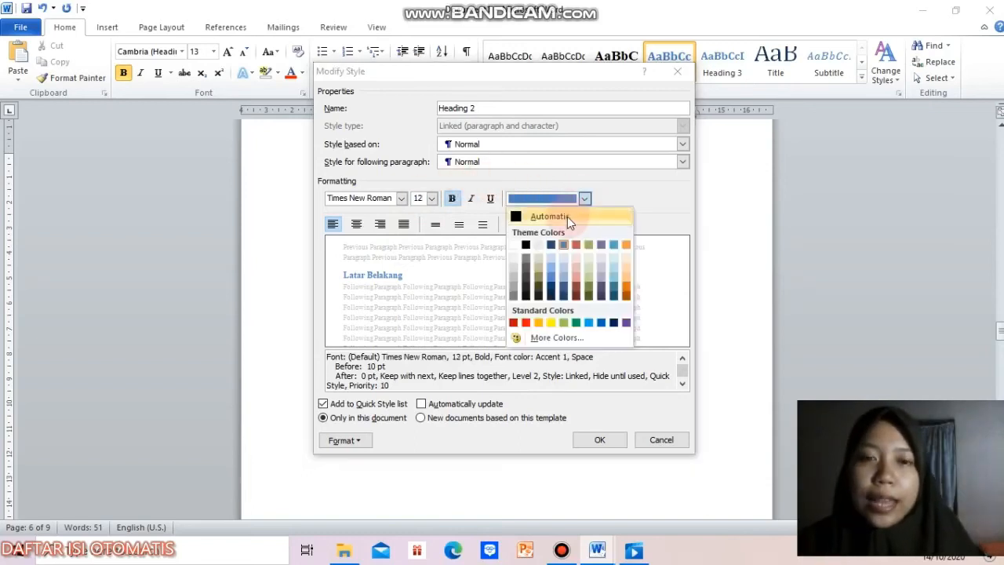
left_click(567, 216)
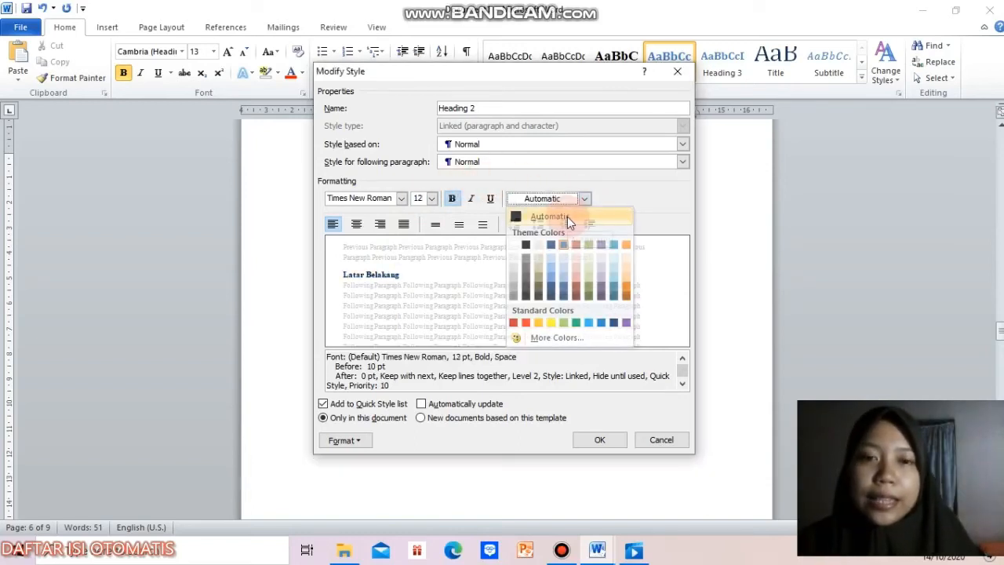
Step: Set the Heading 2 style's paragraph spacing to 0 pt before, with single line spacing
left_click(330, 441)
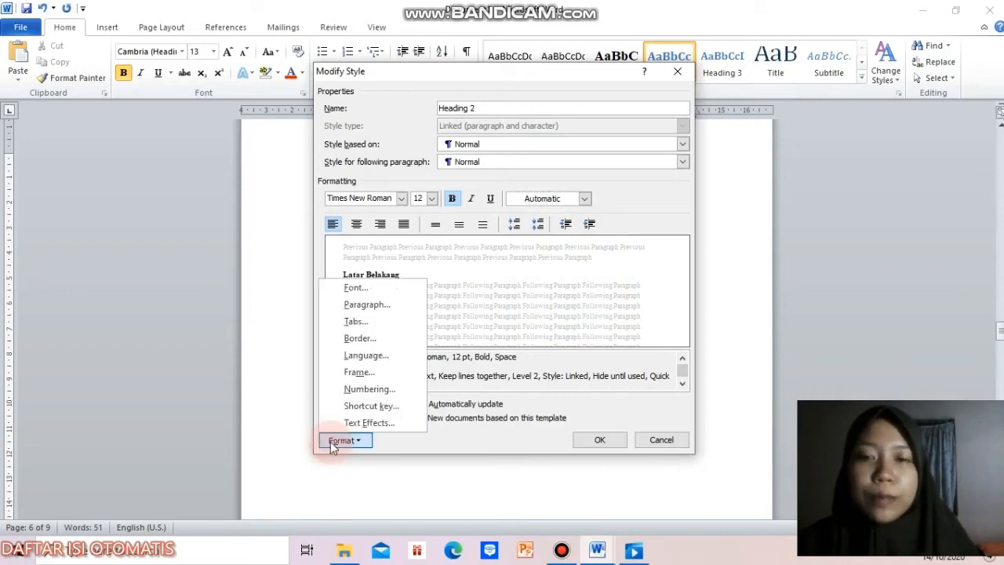
left_click(385, 313)
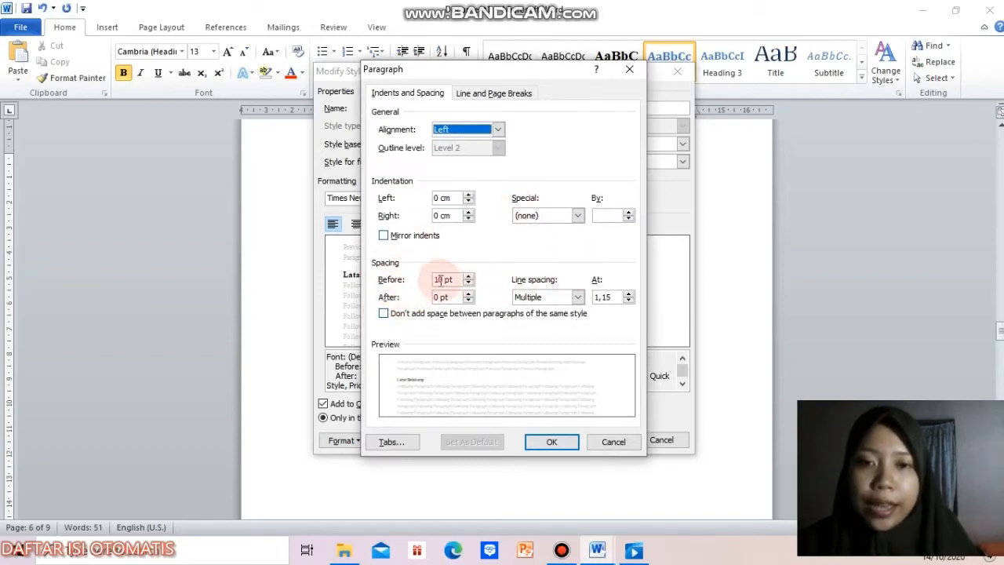
left_click(442, 279)
key("BackSpace")
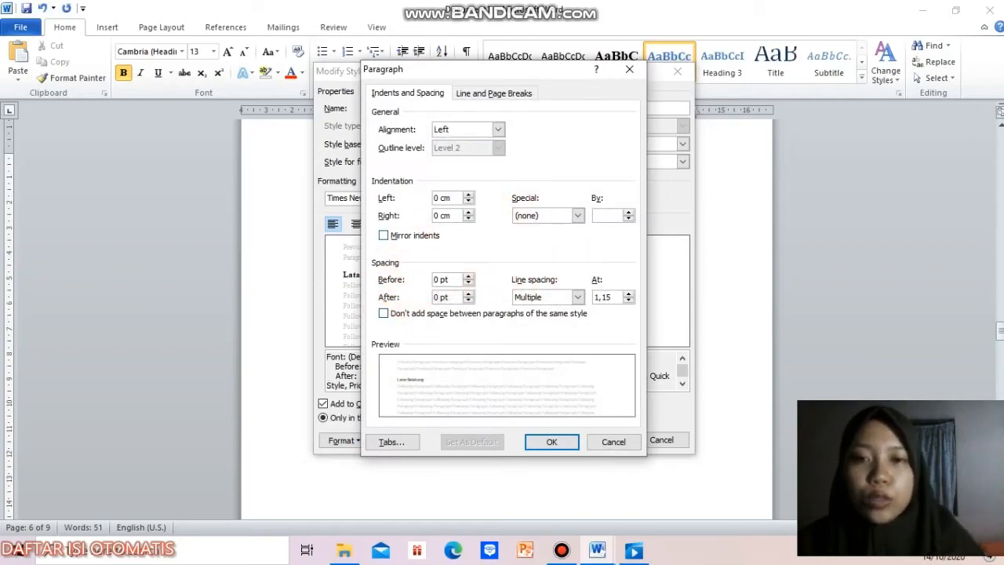
left_click(612, 297)
key("BackSpace")
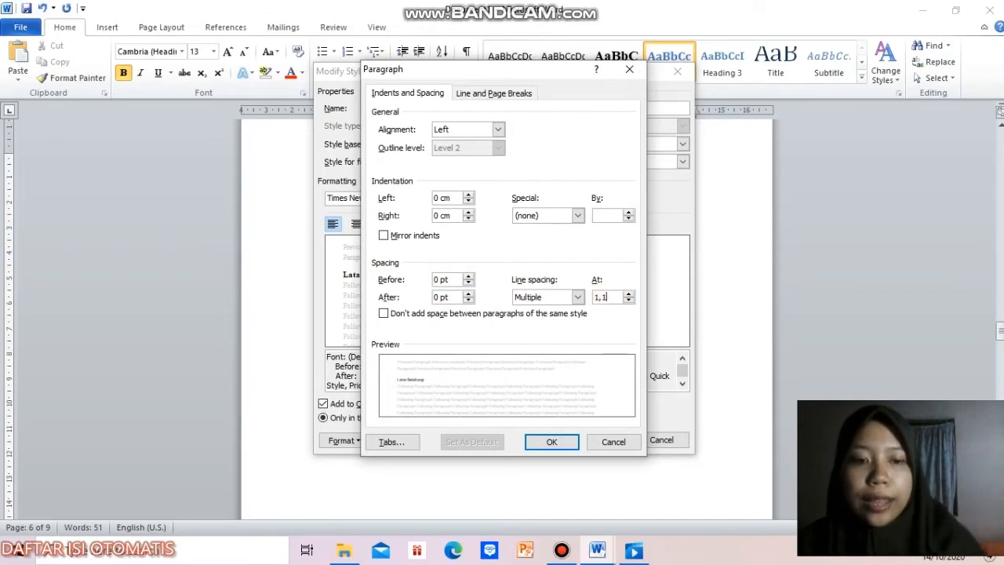
left_click(566, 440)
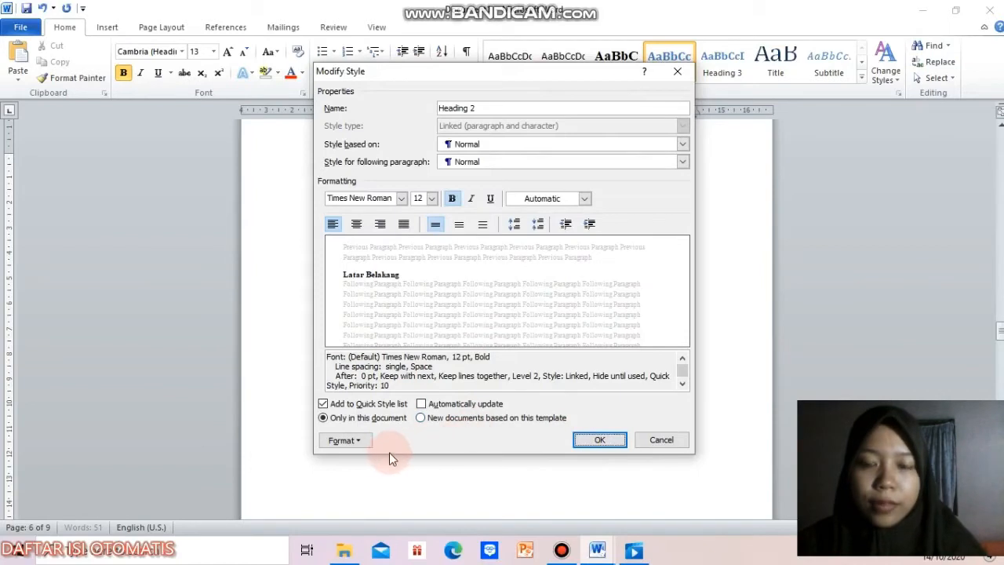
Step: Set the Heading 2 style's numbering to None and save the style changes
left_click(356, 443)
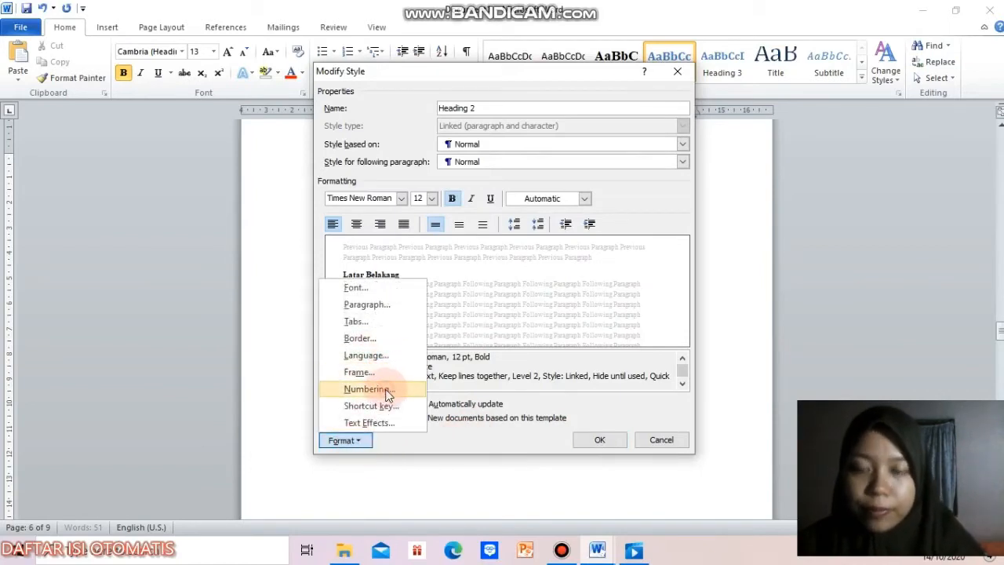
left_click(387, 392)
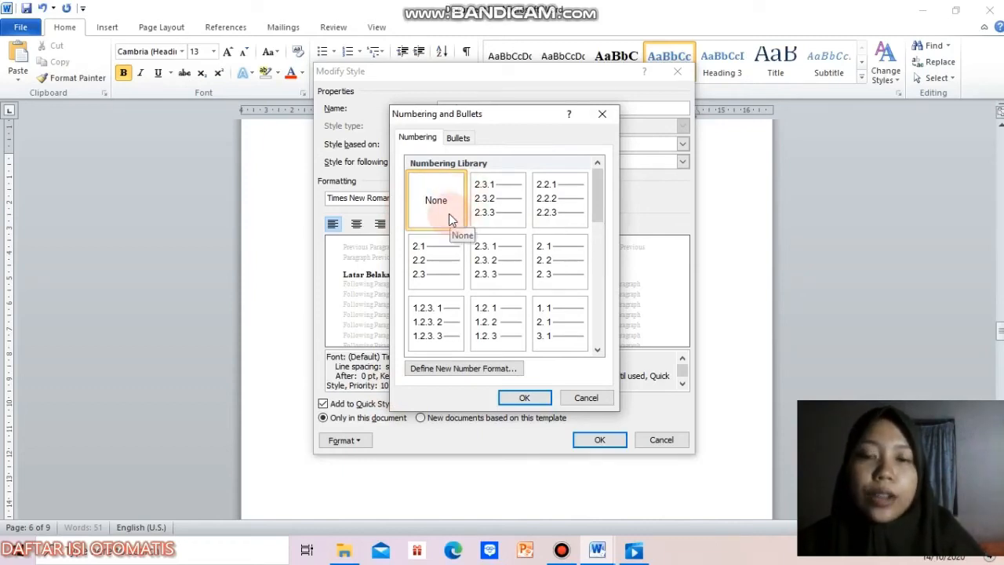
left_click(531, 400)
left_click(599, 441)
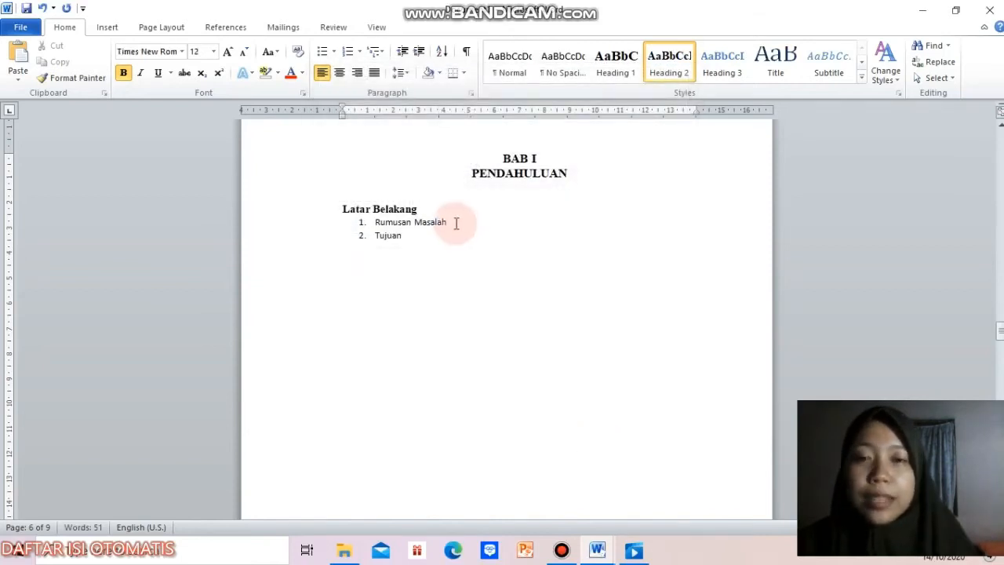
Step: Apply the Heading 2 style to the "Rumusan Masalah" and "Tujuan" items
left_click(454, 222)
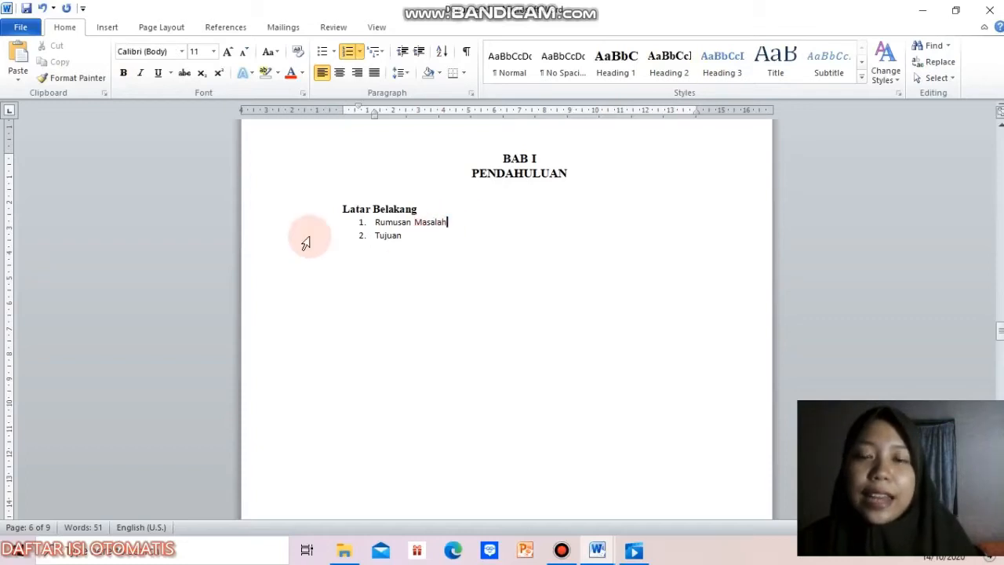
left_click(677, 67)
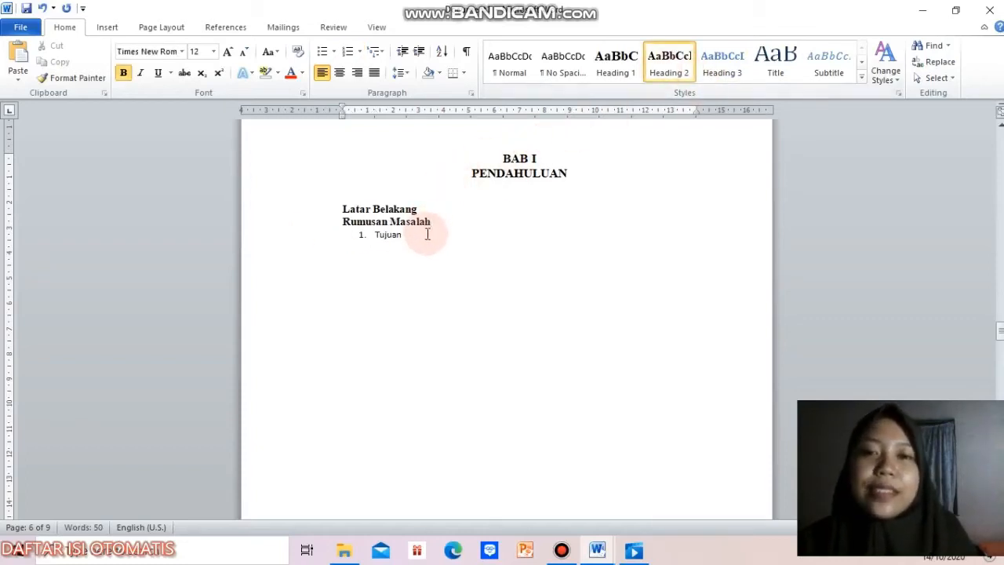
left_click(427, 233)
left_click(669, 67)
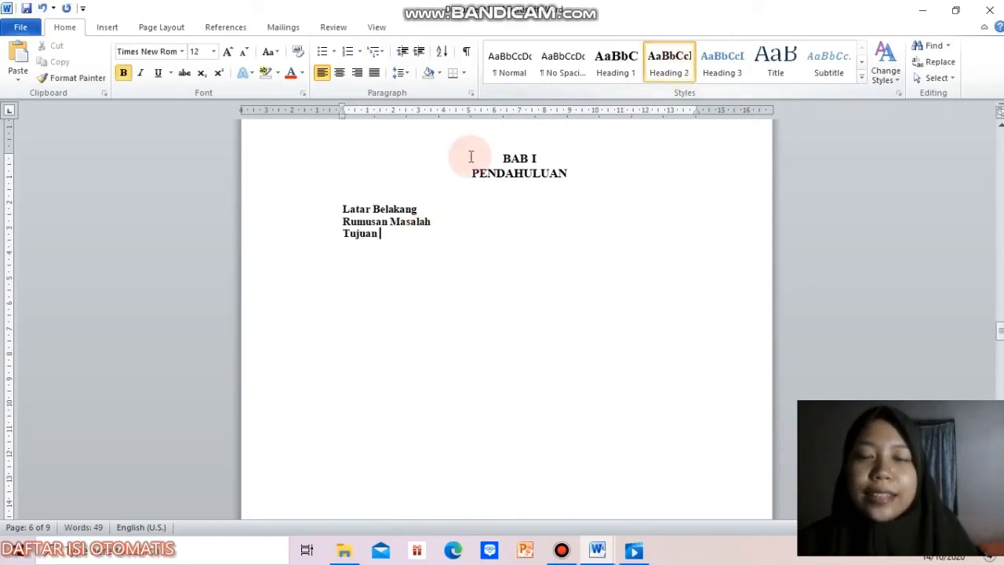
Step: Number the three subheadings below "PENDAHULUAN" in the 1., 2., 3. format and insert blank lines under "Latar Belakang"
left_click_drag(398, 236, 336, 214)
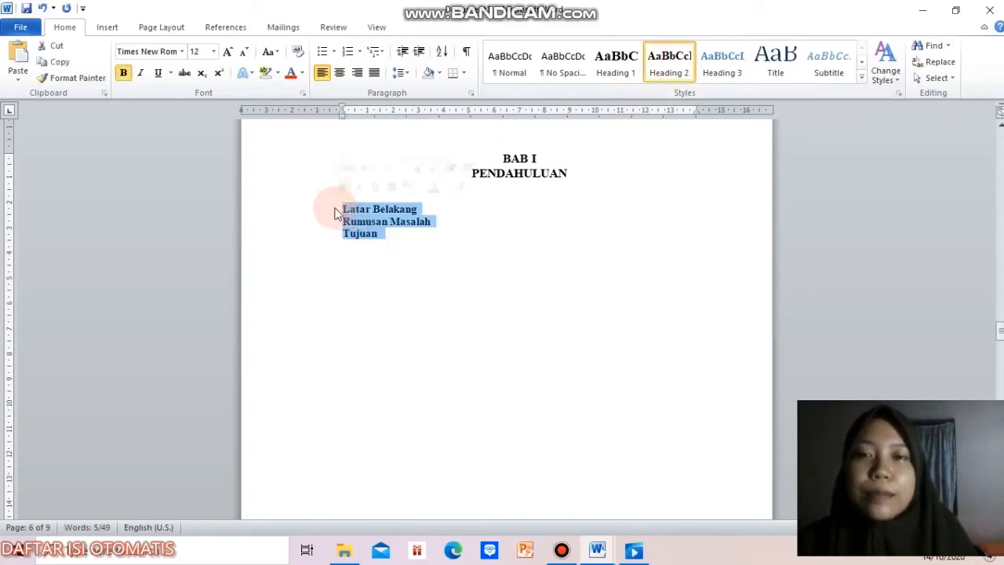
left_click(360, 52)
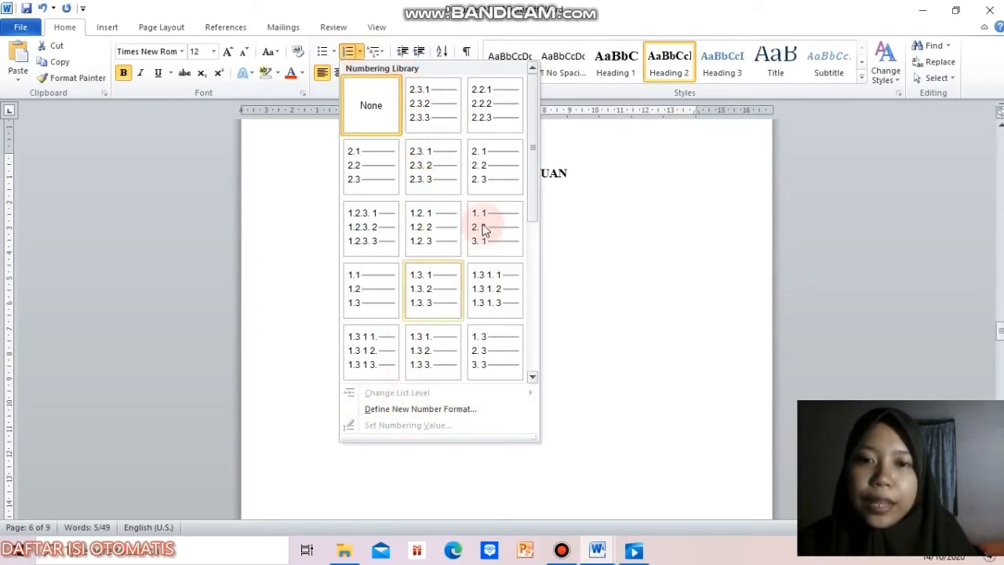
left_click_drag(529, 145, 530, 279)
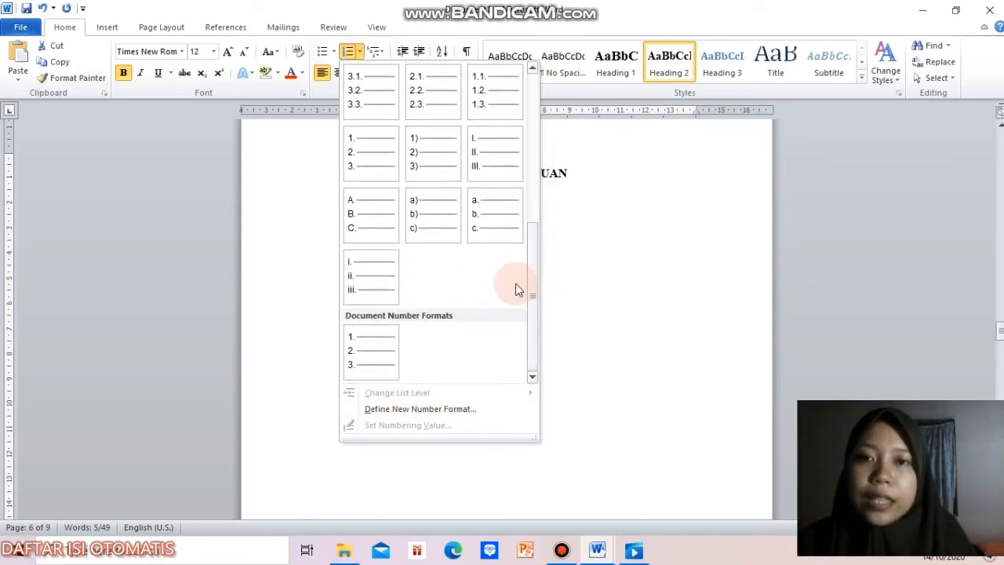
left_click(355, 157)
left_click(454, 302)
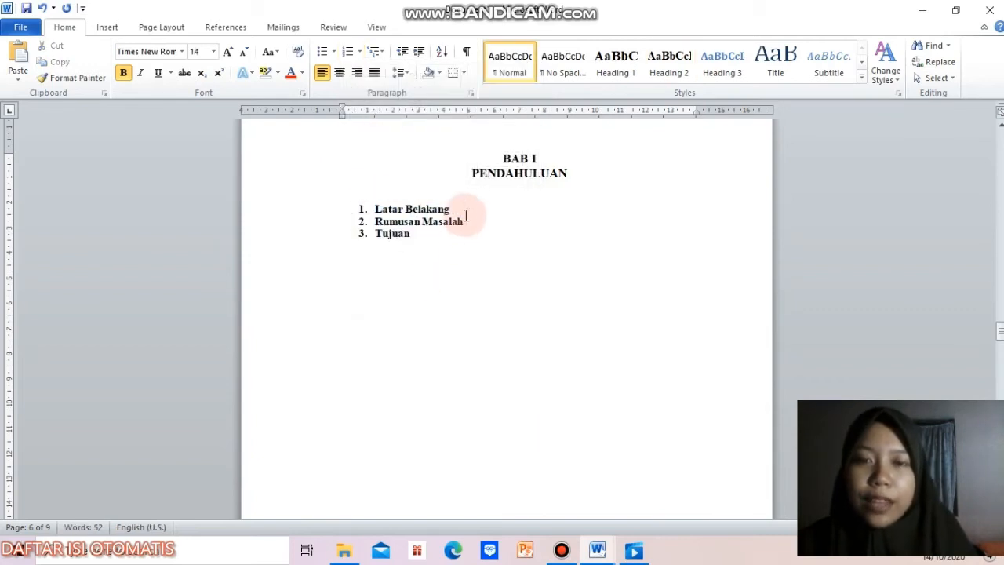
key("Return")
key("Return")
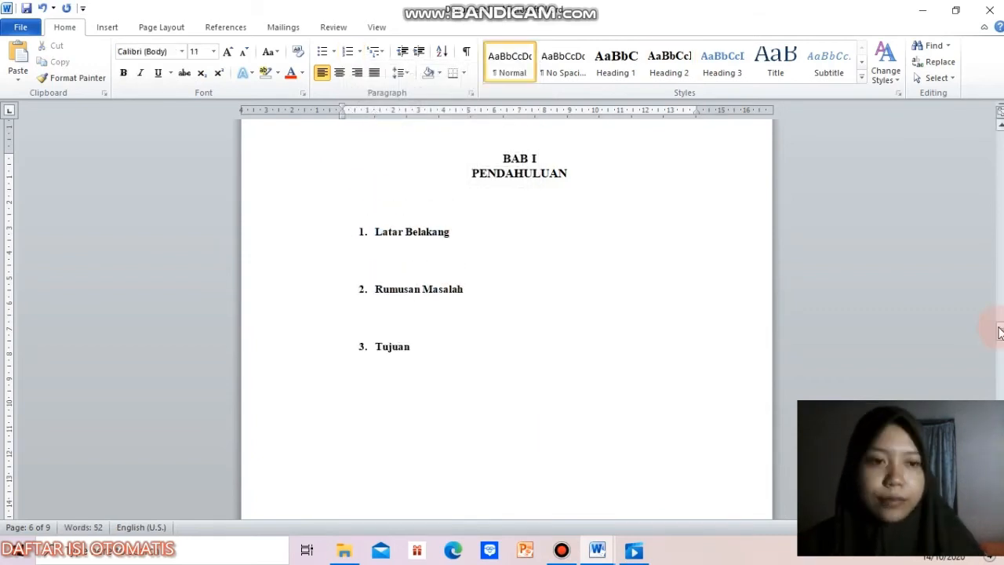
Step: Start a numbered list below the "BAB II PEMBAHASAN" title with "Pengertian Sistem Pernapasan" as its first item
left_click_drag(1000, 333, 1001, 368)
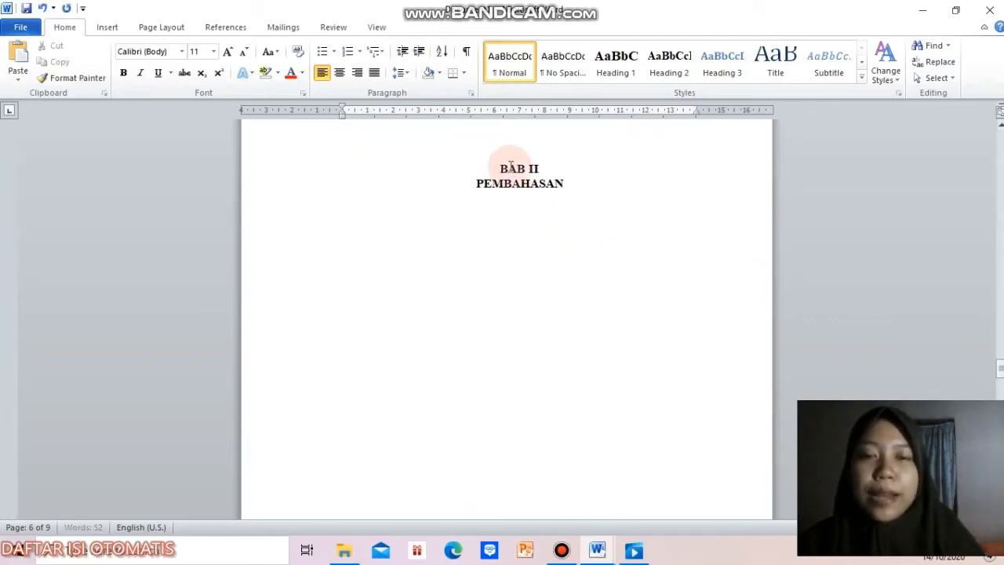
left_click(599, 191)
left_click(398, 281)
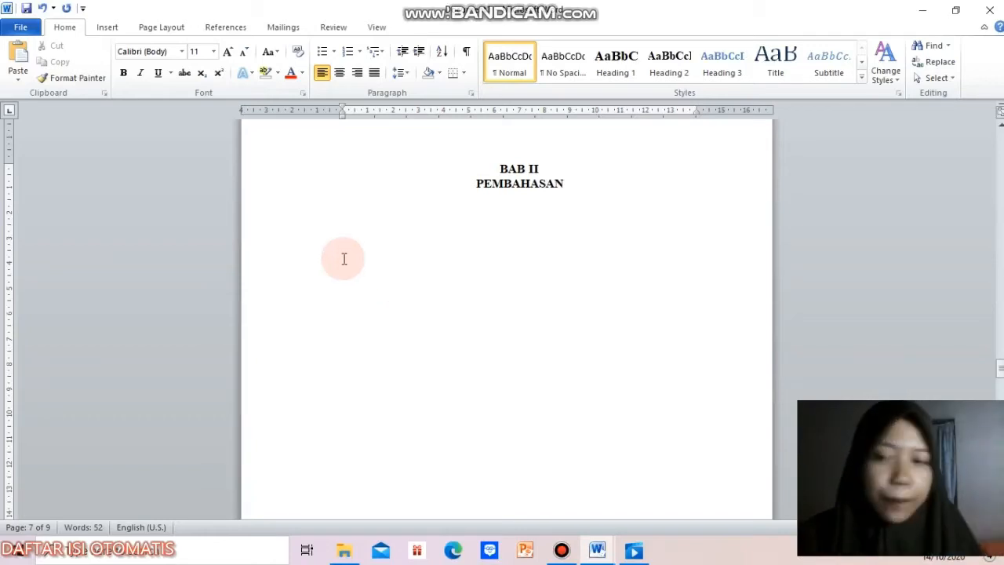
type("1")
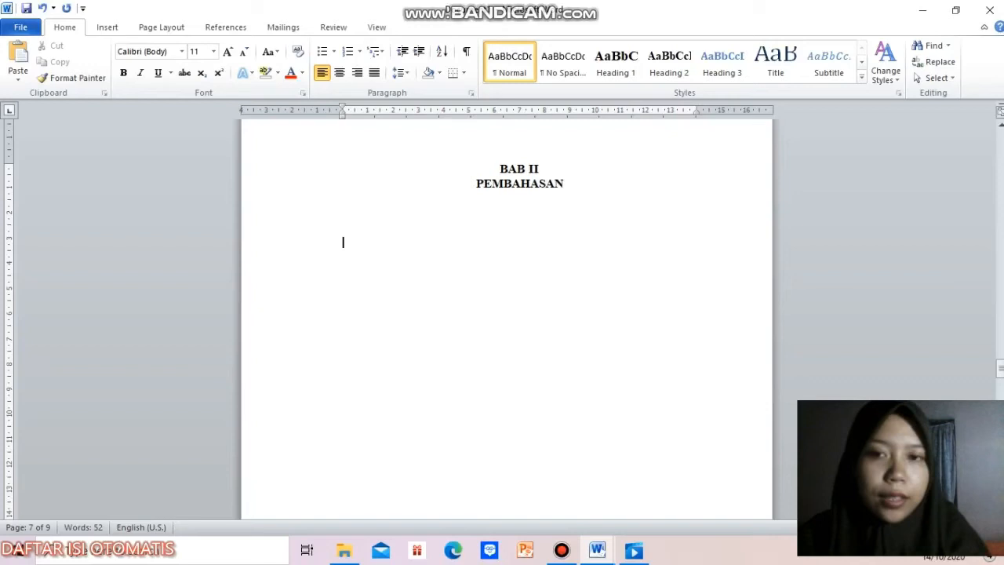
type(". Pengertian Sistem Pernapasan")
key("Return")
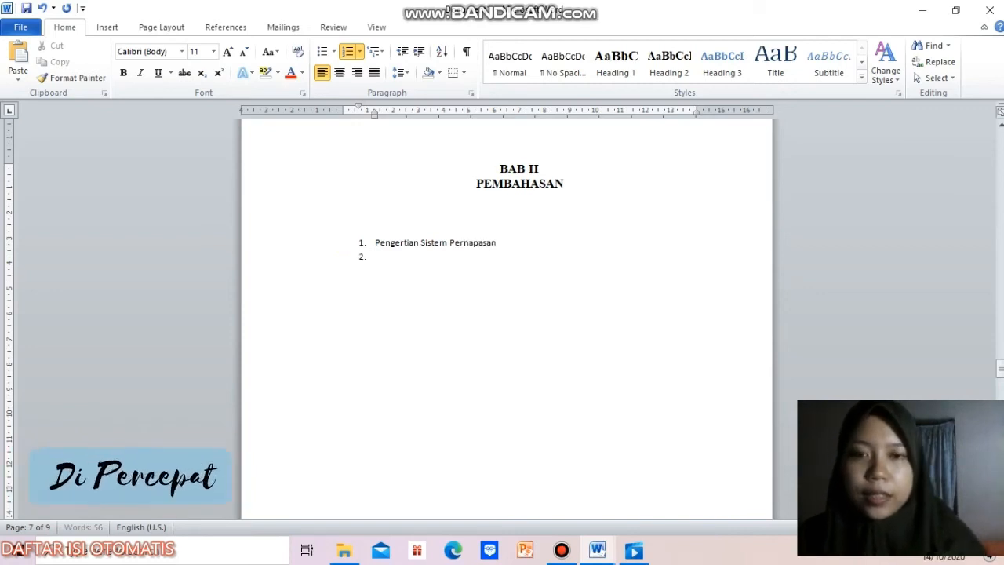
Step: Add "Sistem Respirasi Pada Manusia" as the second list item and start an unnumbered, indented line below it
type("Sistem Respirasi ")
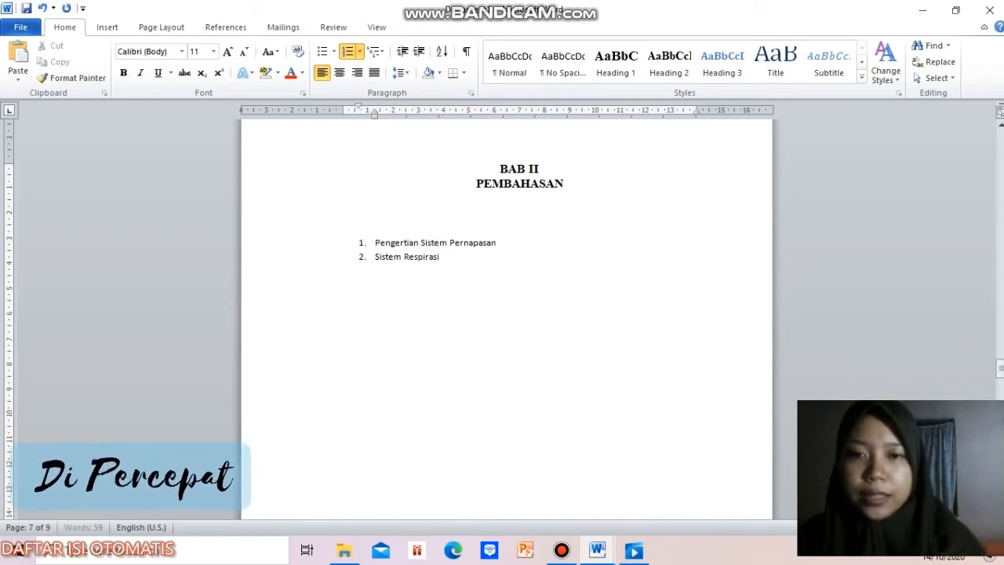
type("Pada Manu")
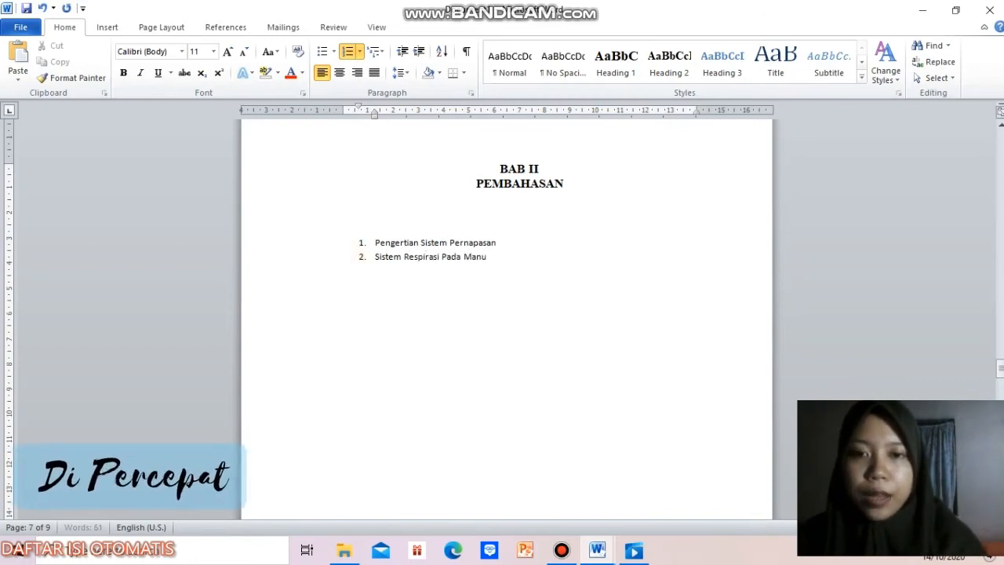
type("sia")
key("Return")
key("BackSpace")
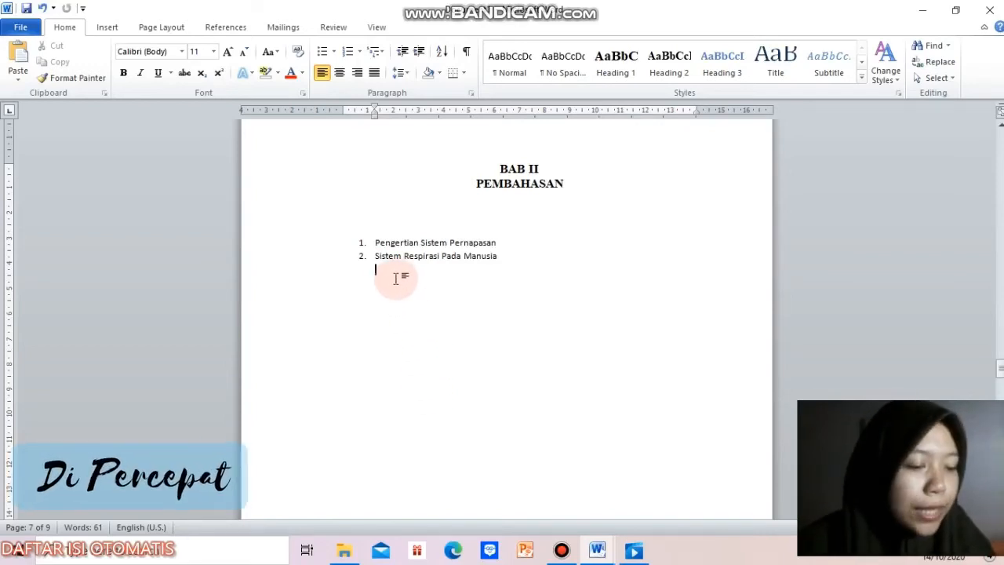
Step: Enter "Pembagian-Pembagian Sistem Pernapasan" as an unnumbered line under "Sistem Respirasi Pada Manusia"
type("p")
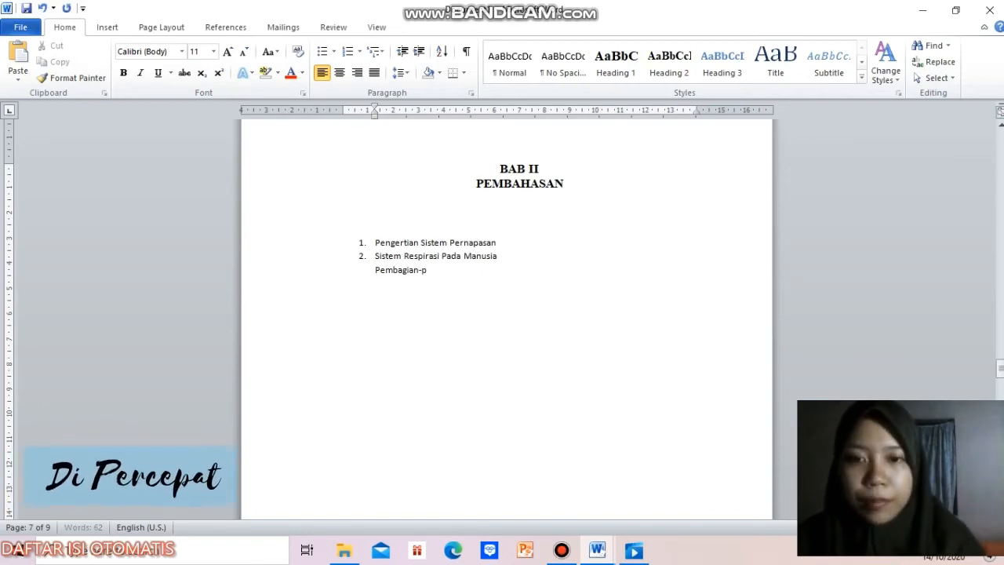
key("BackSpace")
type("Pembagi")
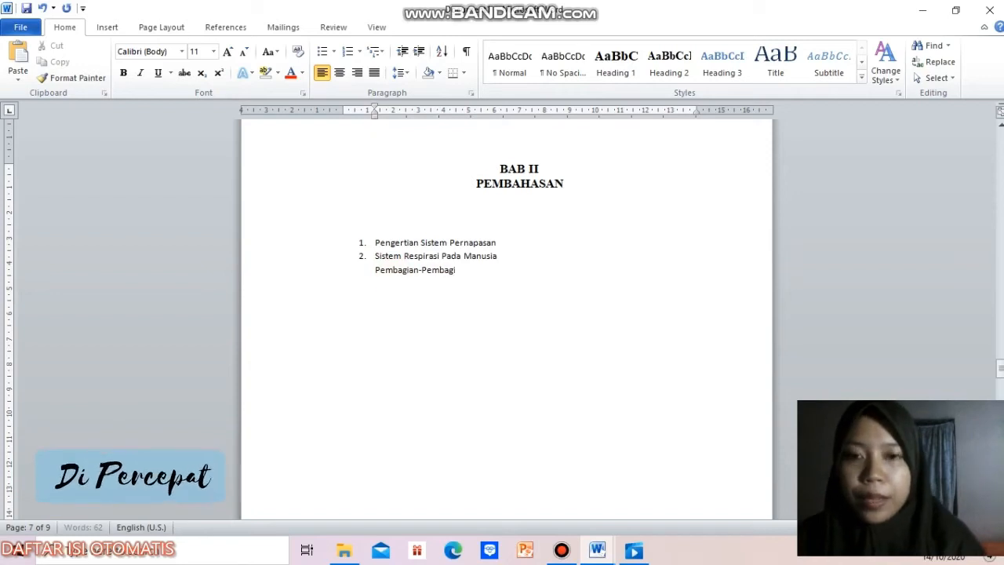
type("an ")
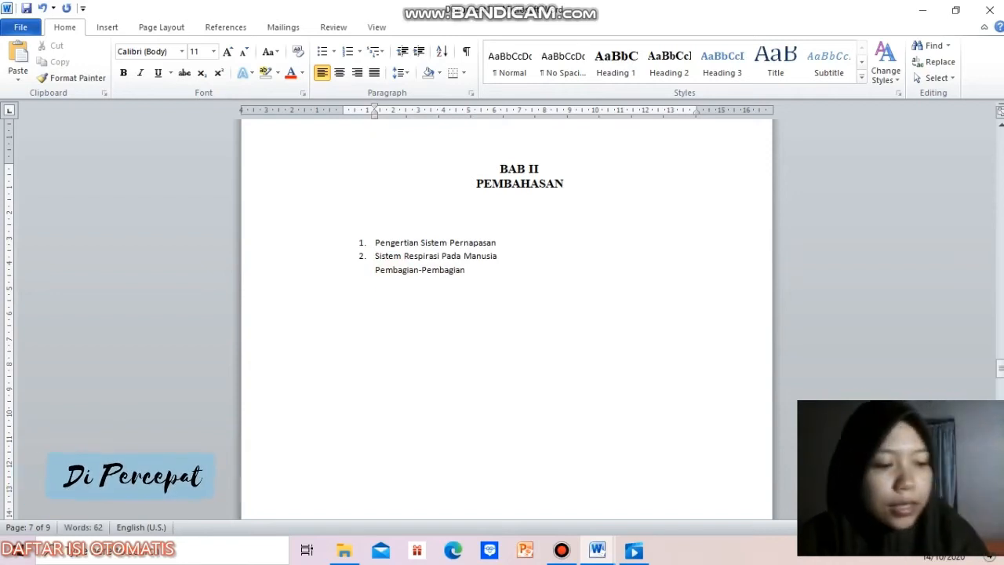
type("Sistem Pernapasa")
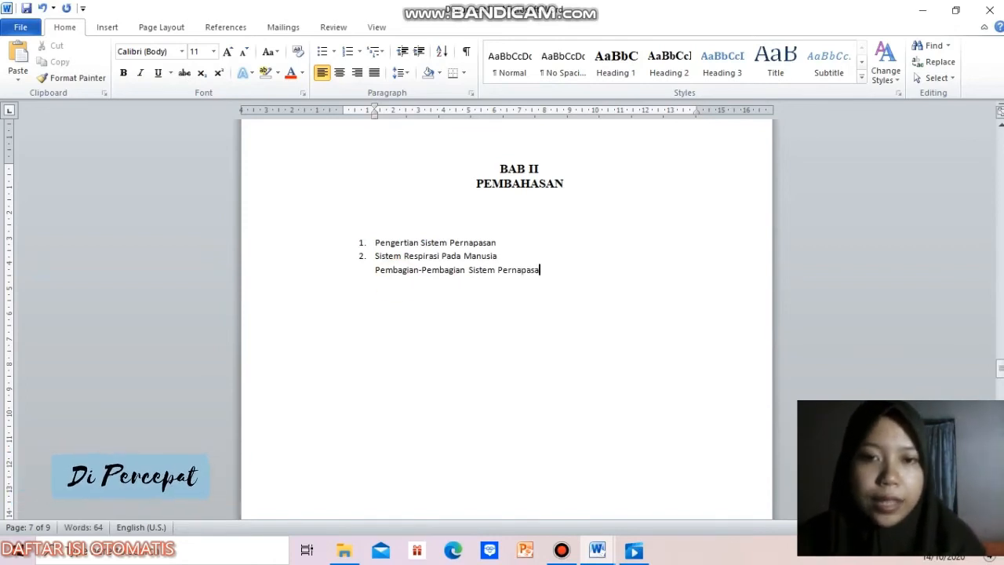
type("n")
key("Return")
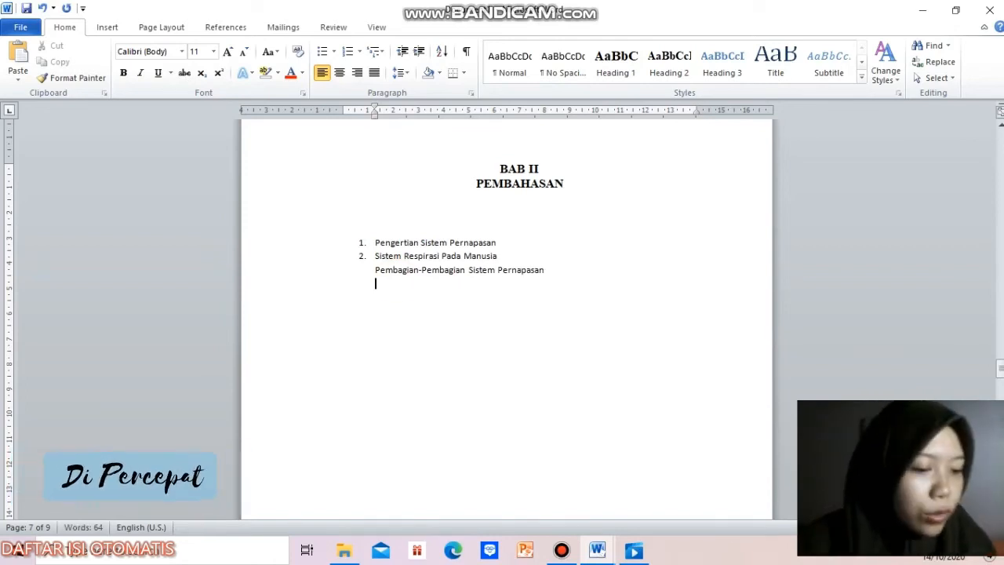
Step: Add the lines "Alat Sistem Pernapasan" and "Mekanisme Pernapasan" at the same indent below "Pembagian-Pembagian Sistem Pernapasan"
type("Alat Sistem Pernapasan")
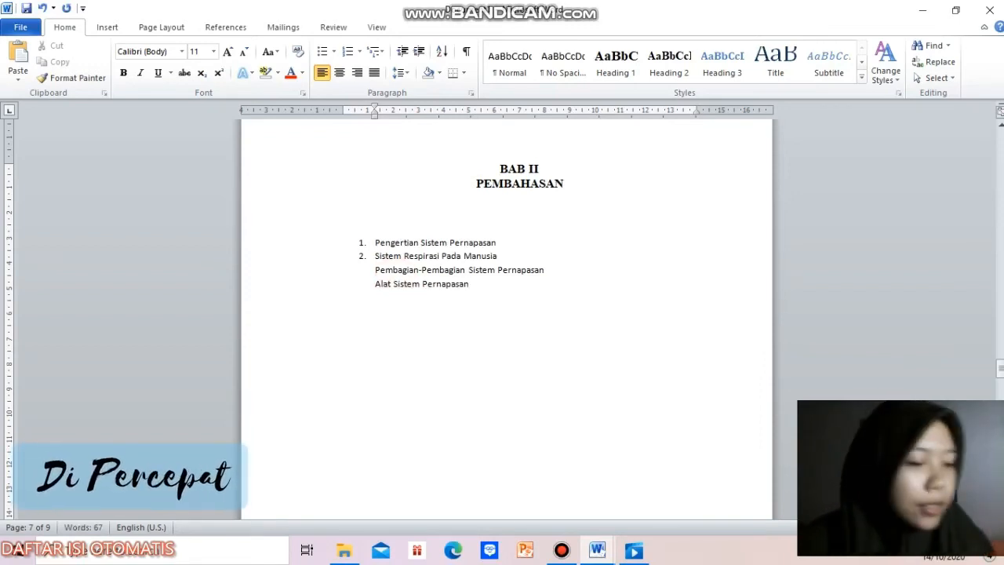
type("D")
type("M")
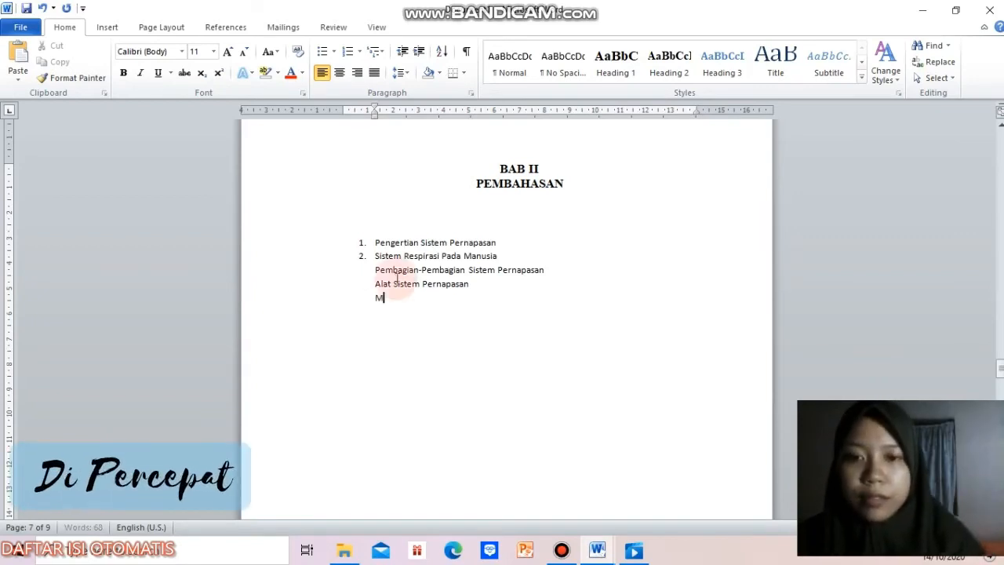
key("BackSpace")
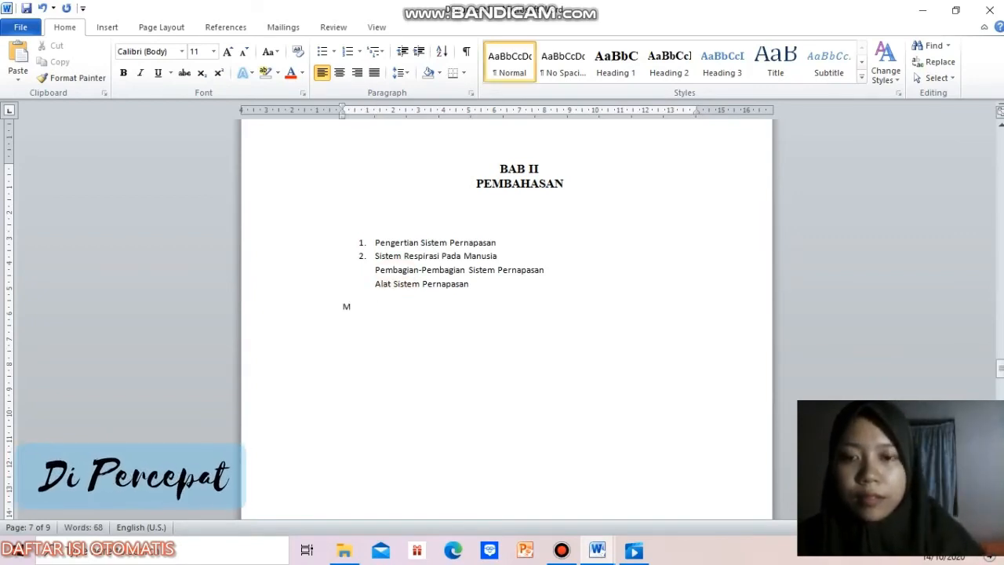
left_click(41, 6)
left_click(409, 295)
type("ekanisme")
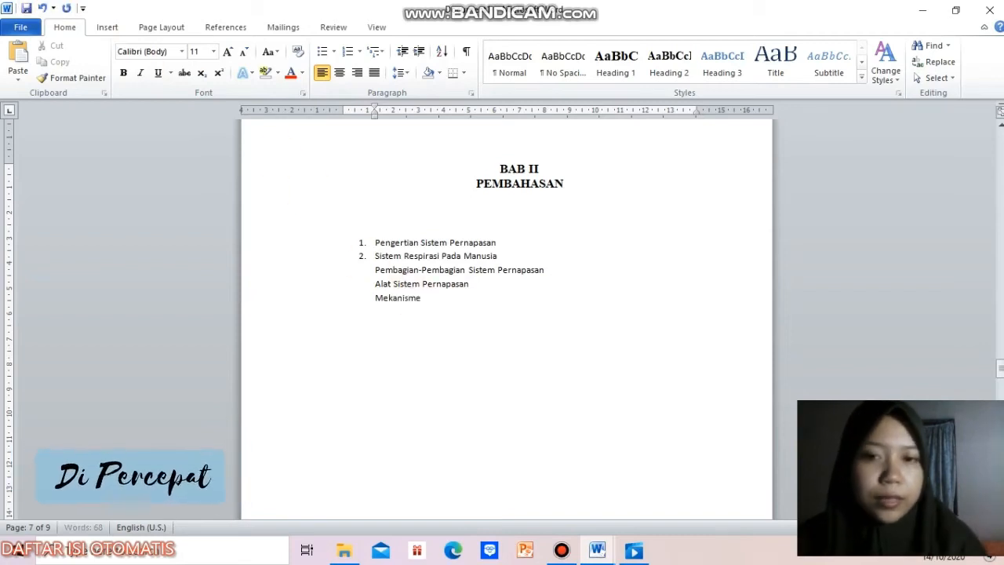
left_click(424, 298)
type("Pernapasan")
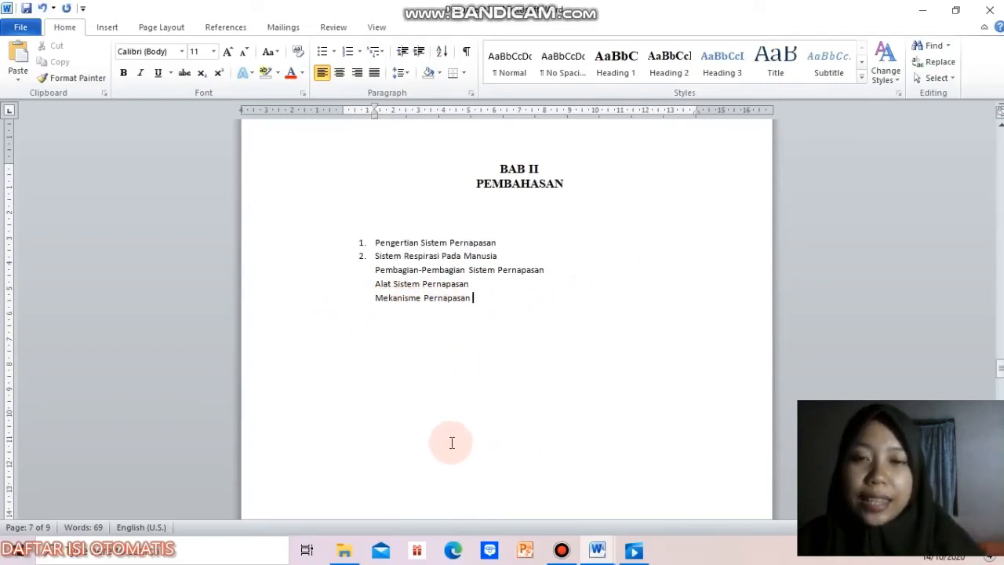
key("Return")
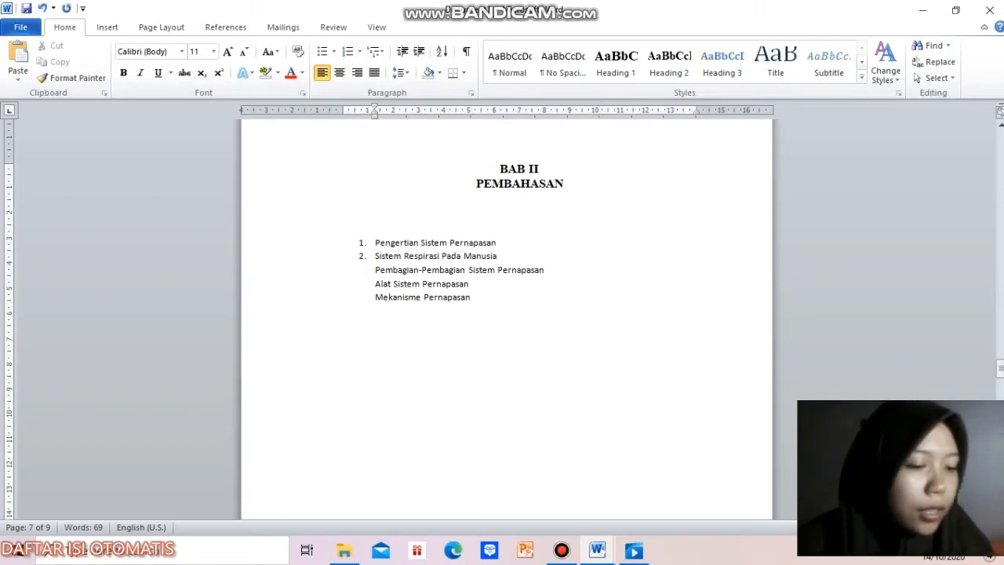
Step: Add "Pernapasan Dada" and "Pernapasan Perut" as further indented lines under "Mekanisme Pernapasan"
type("Pernapasan ")
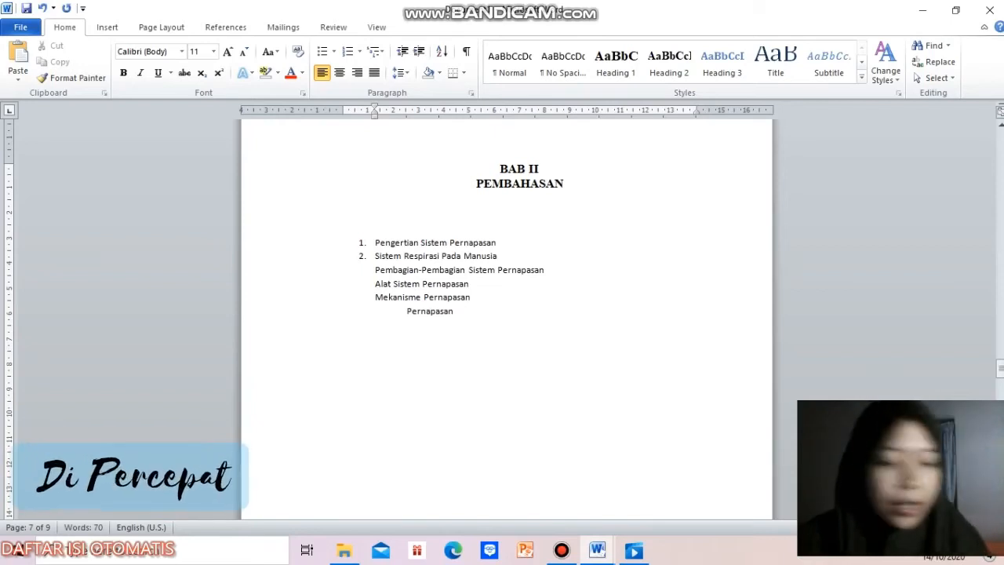
type("Das")
type("ada")
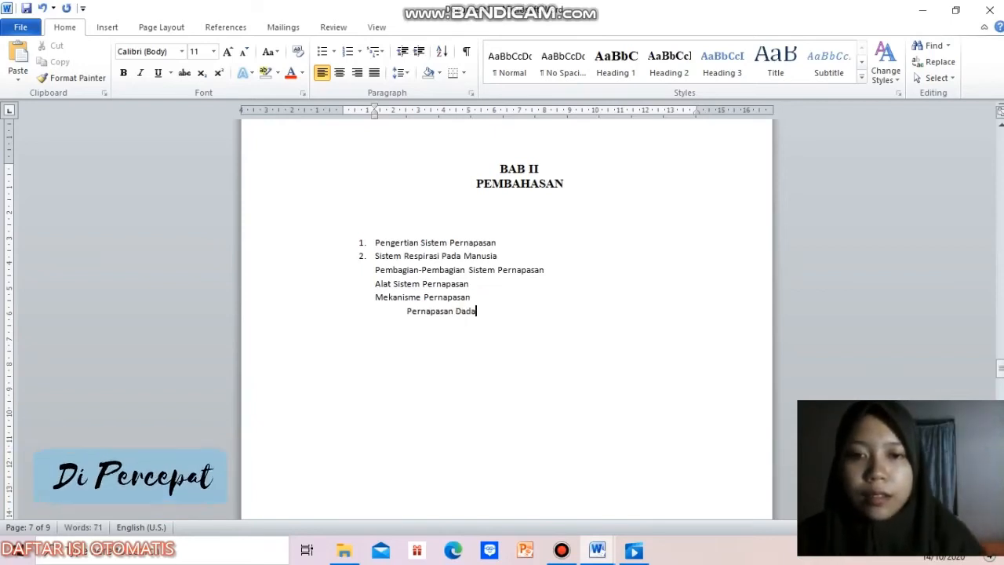
key("Return")
type("P")
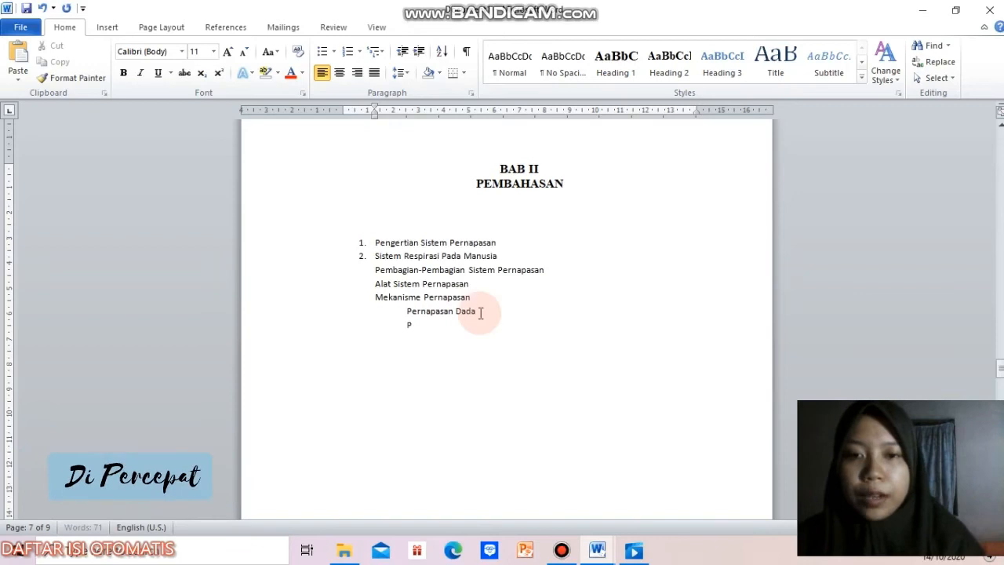
type("ernapasan Perut")
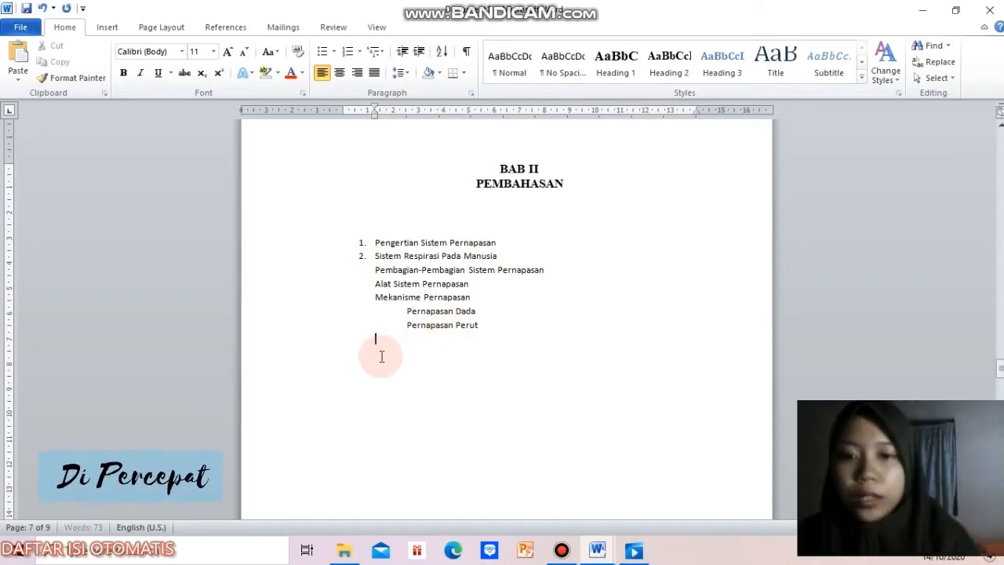
Step: Add the line "Volume Udara Pernapasan" below "Pernapasan Perut", back at the indent of "Mekanisme Pernapasan"
type("Volume u")
key("BackSpace")
type("Udara P")
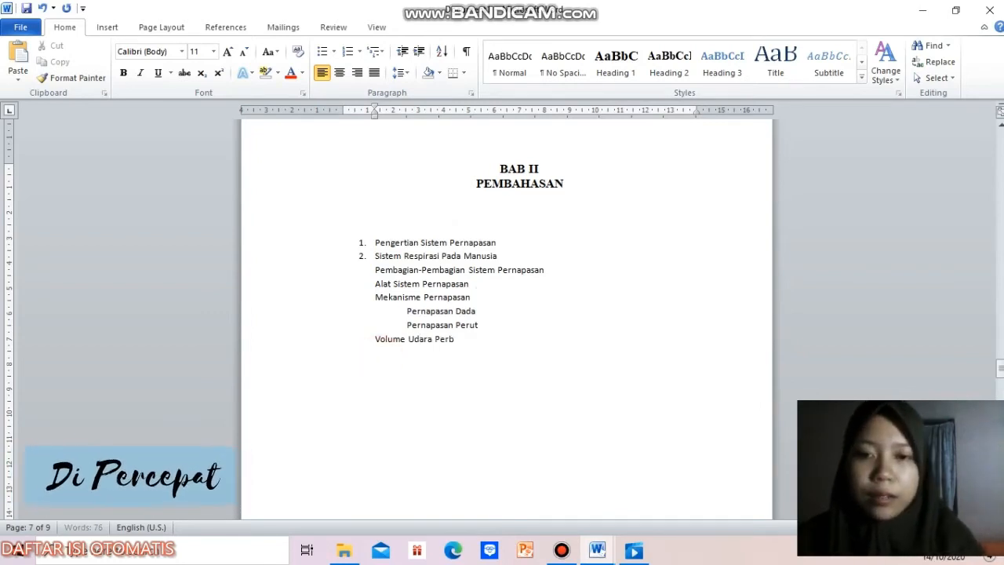
type("ernapasan")
key("Return")
Step: Add the line "Frekuensi Pernapasan" below "Volume Udara Pernapasan"
left_click(382, 352)
type("Frekue")
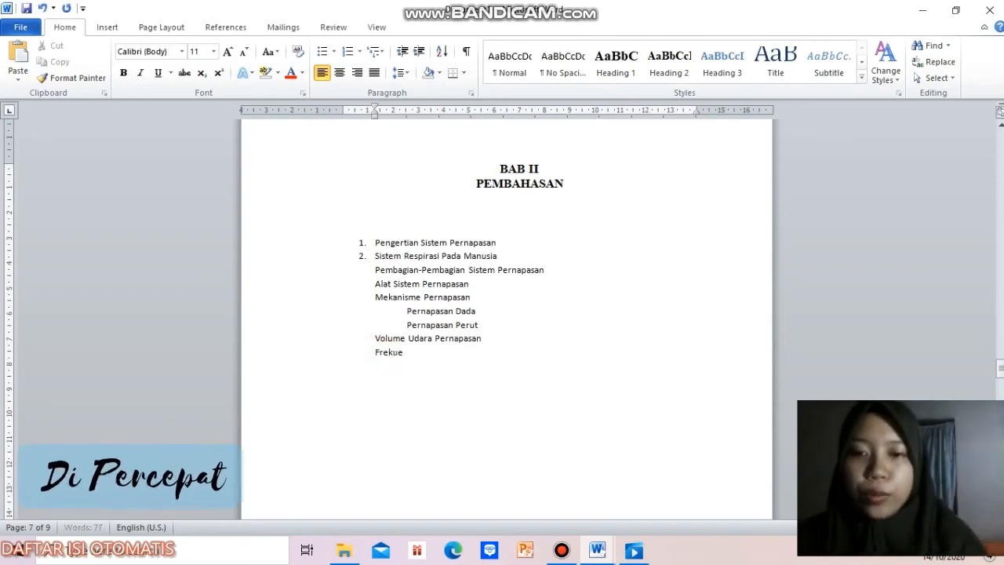
type("nsi P")
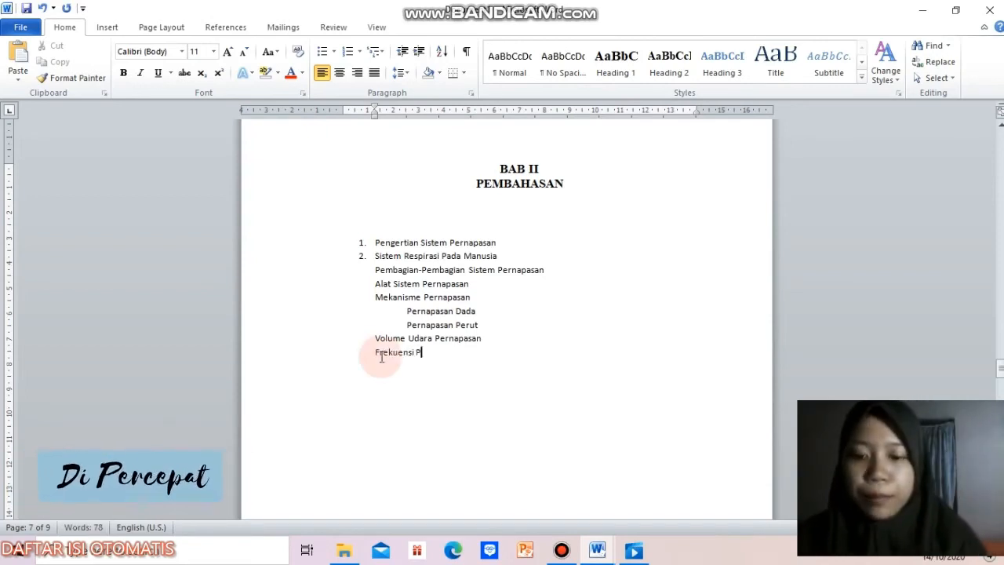
type("ernapasan")
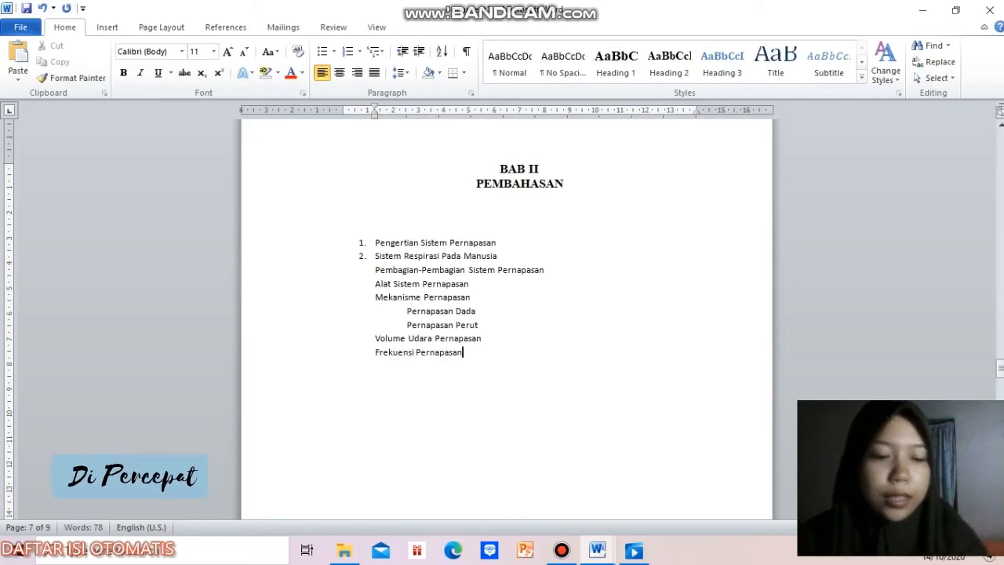
key("Return")
Step: Add "Gangguan Pada Sistem Pernapasan" as the last line of the BAB II outline
type("Ga")
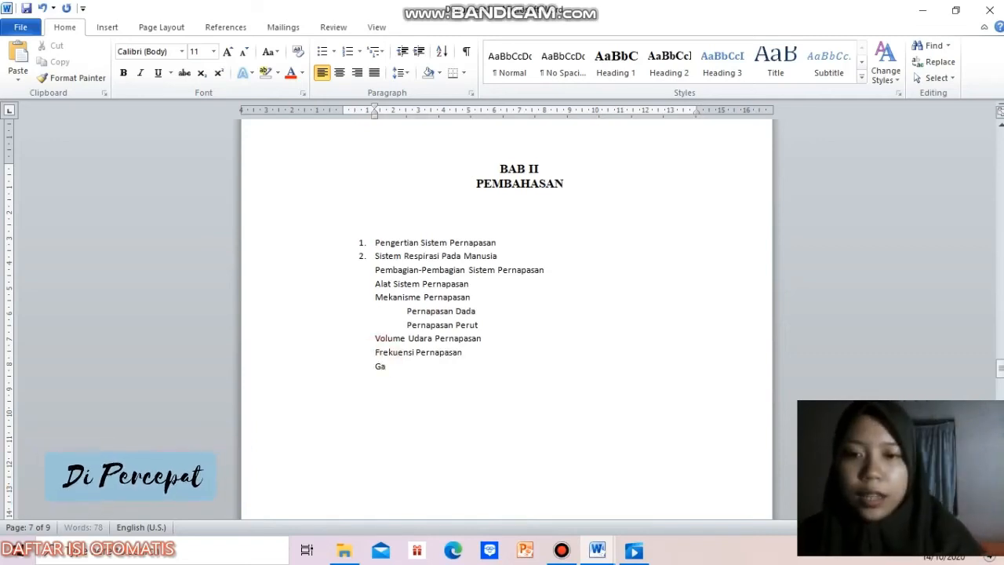
type("ngguan Pada Sis")
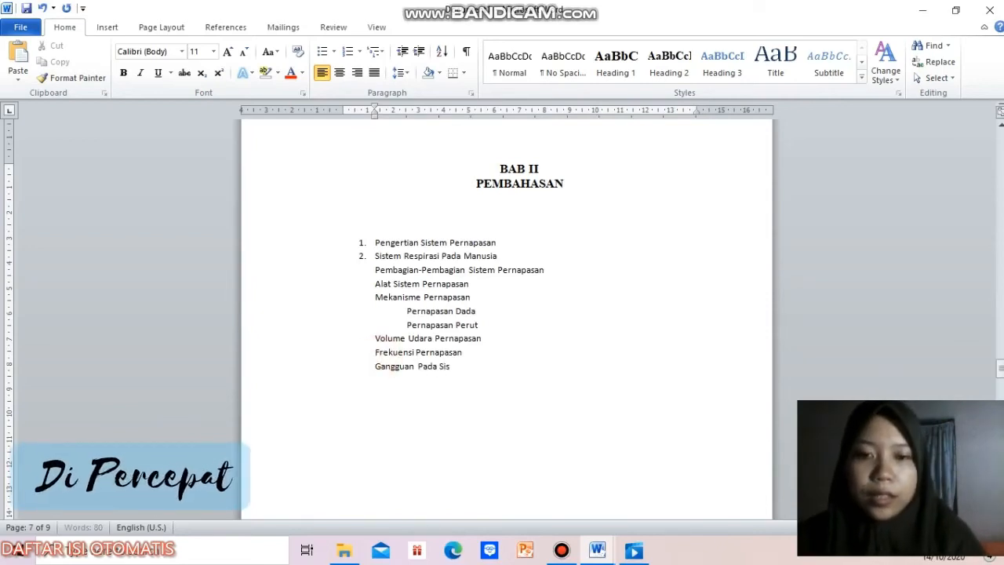
type("rem Pernapasan")
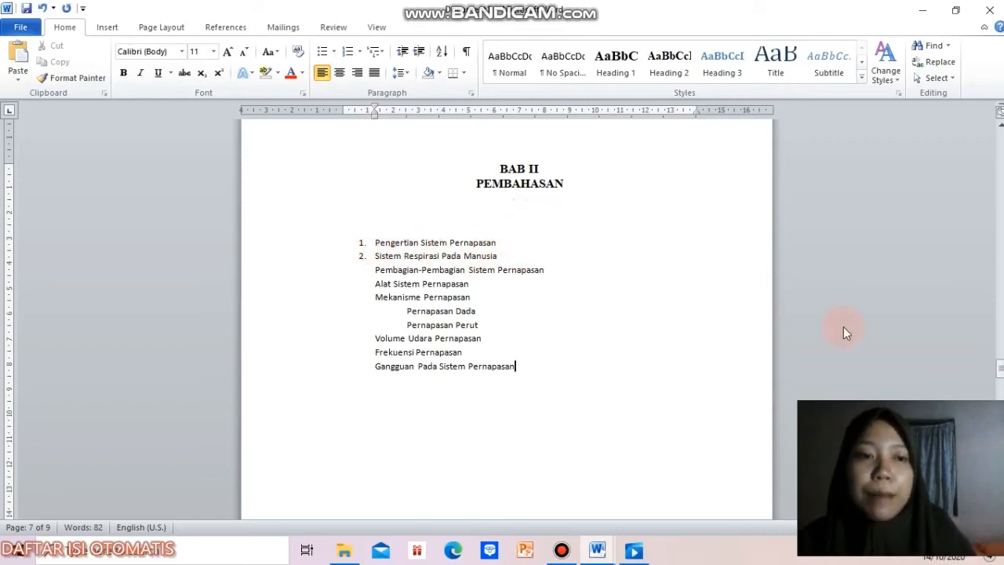
Step: Apply the Heading 2 style to "Pengertian Sistem Pernapasan" and "Sistem Respirasi Pada Manusia"
mouse_move(1000, 369)
left_mouse_down()
mouse_move(999, 288)
mouse_move(999, 370)
left_mouse_up()
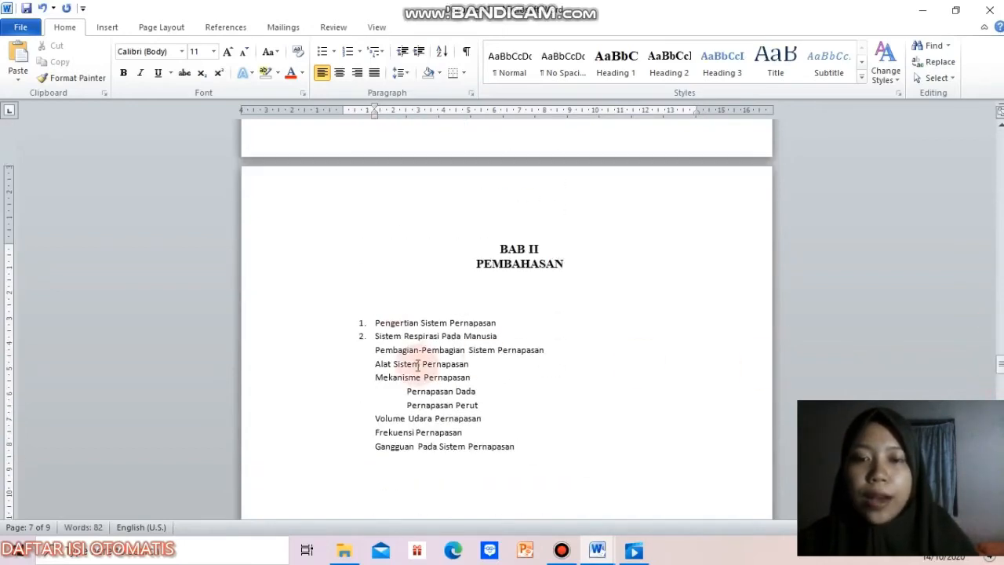
left_click(492, 326)
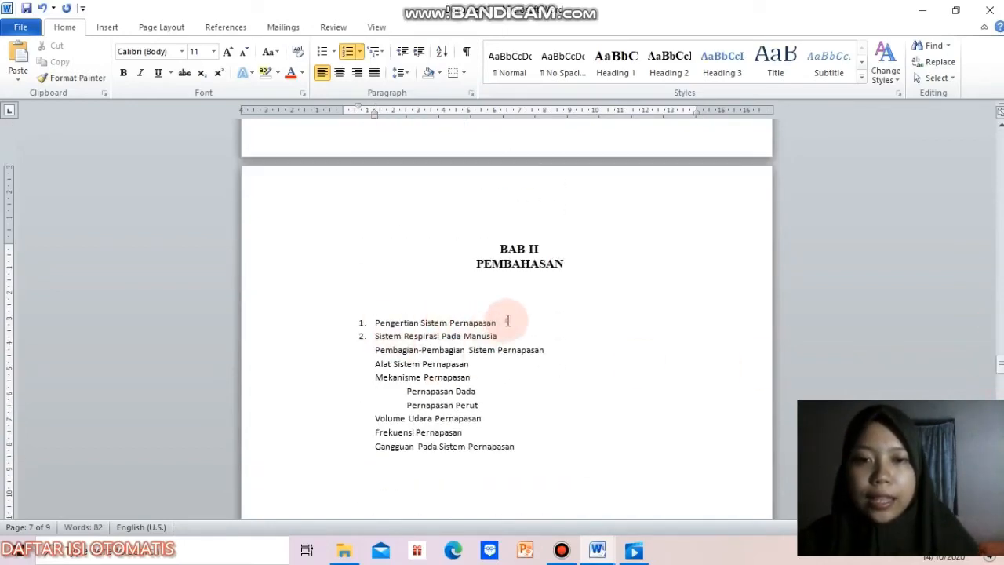
left_click(672, 64)
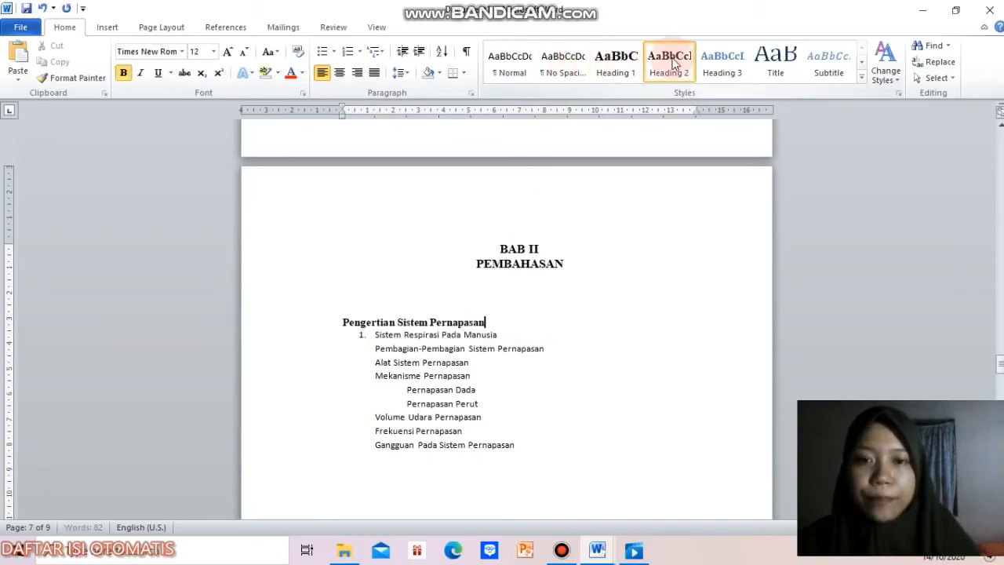
left_click(505, 335)
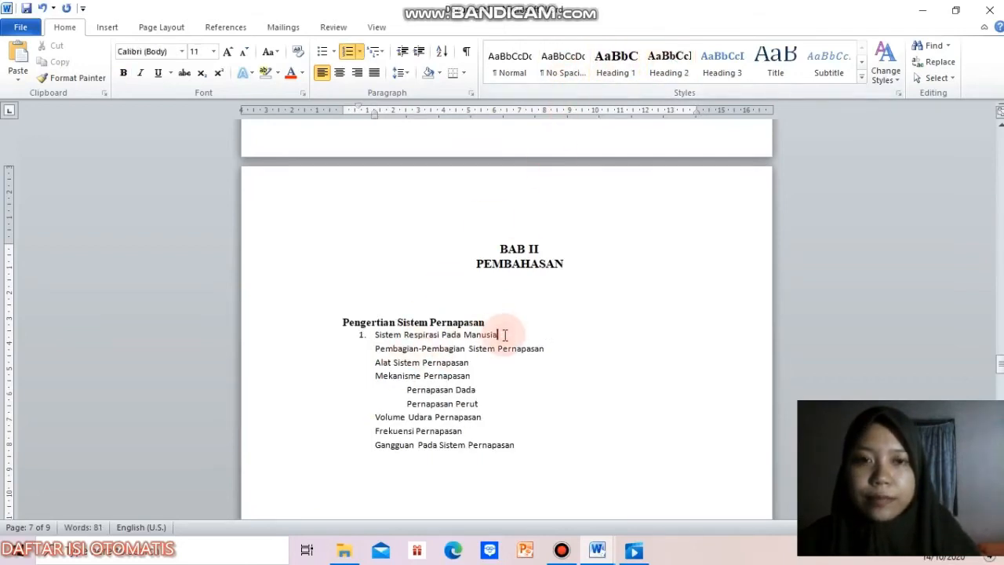
left_click(676, 66)
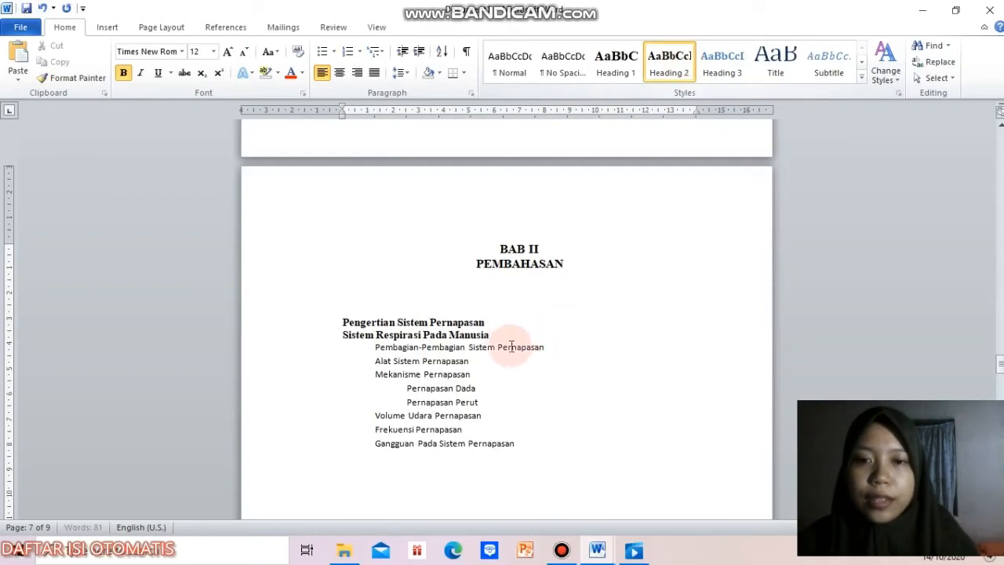
Step: Number the two BAB II subheadings in the 1., 2. format and insert blank lines under "Pengertian Sistem Pernapasan"
left_click_drag(490, 335, 342, 326)
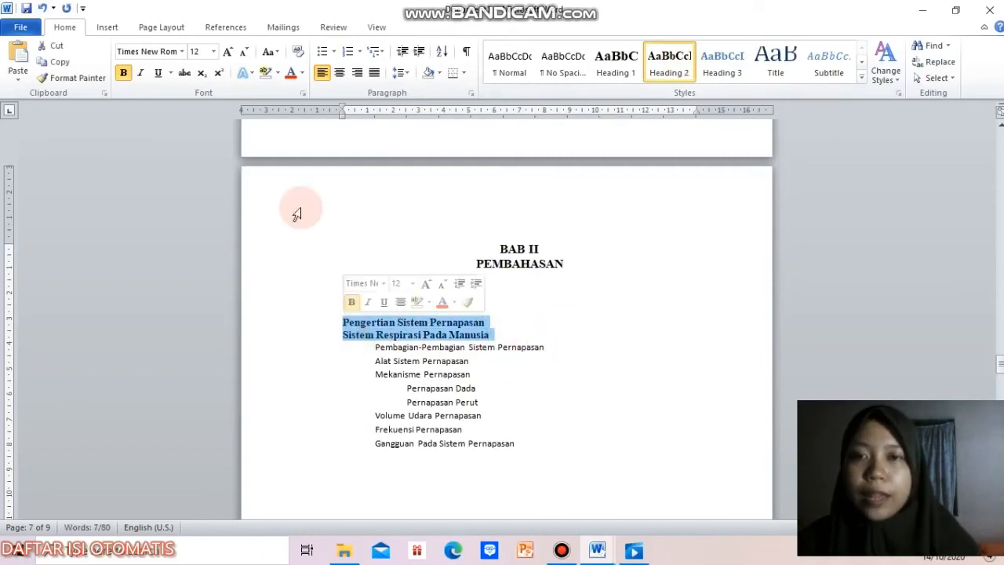
left_click(360, 52)
left_click(376, 99)
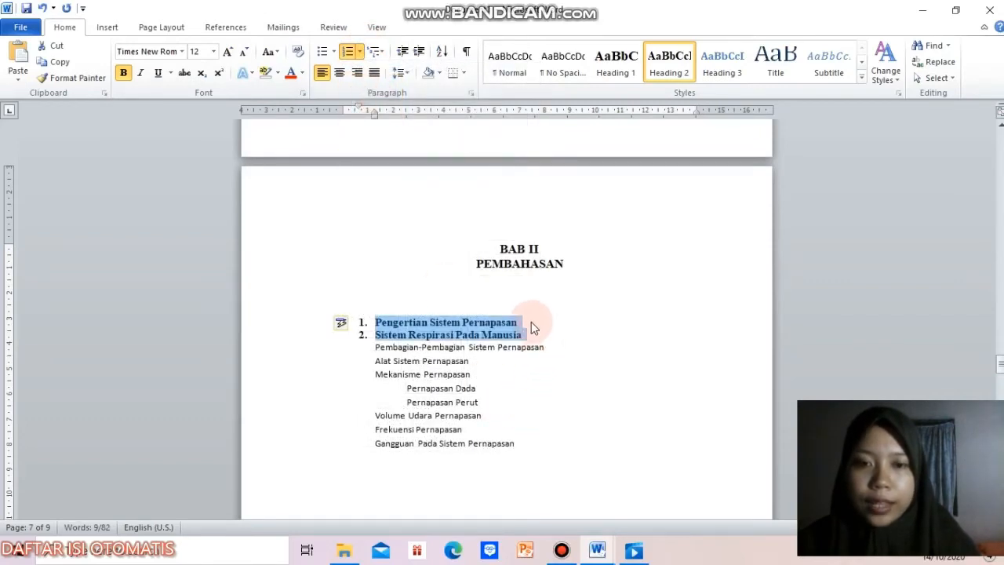
left_click(531, 322)
key("Return")
key("Return")
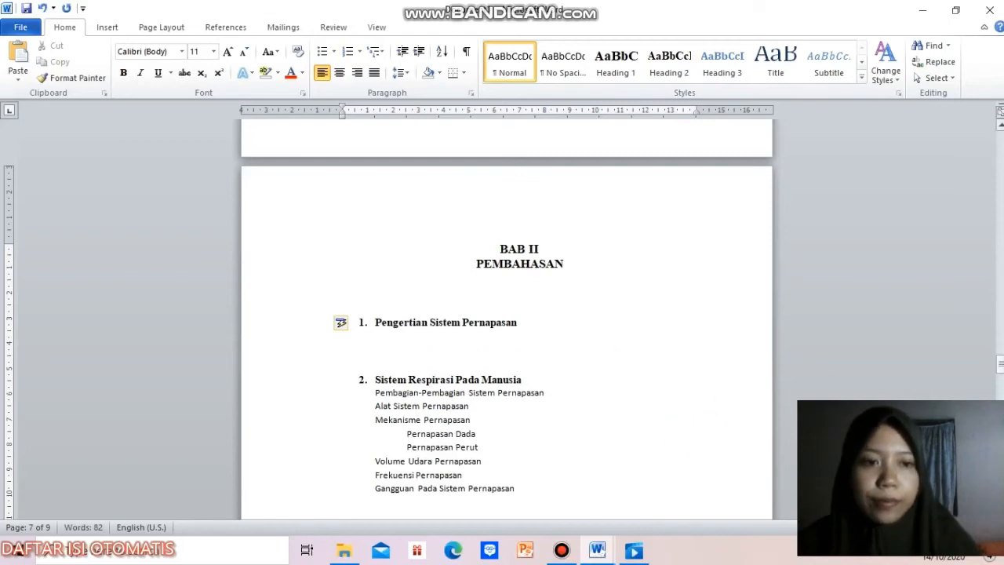
Step: Apply the Heading 3 style to "Pembagian-Pembagian Sistem Pernapasan"
left_click_drag(1000, 364, 1000, 374)
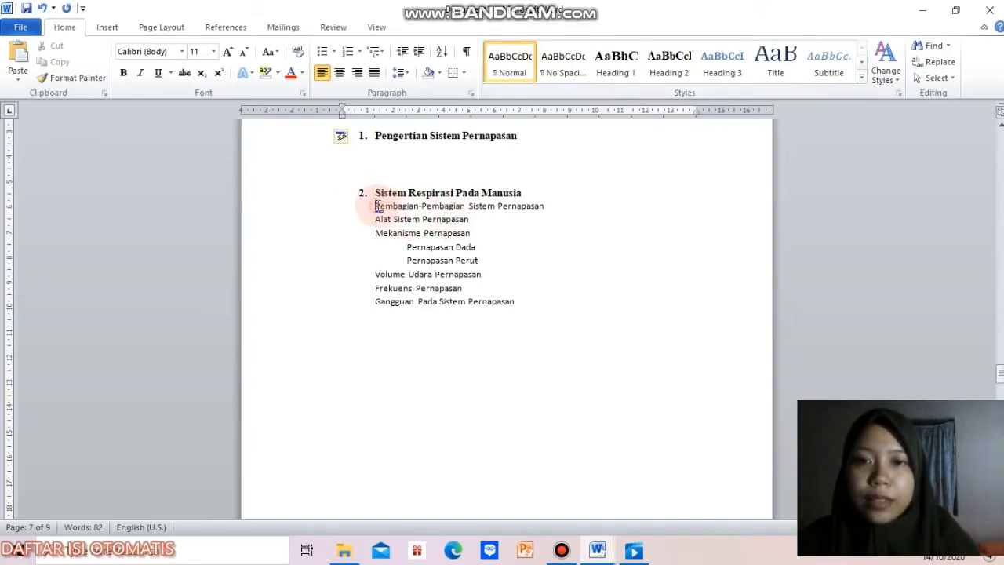
left_click(722, 67)
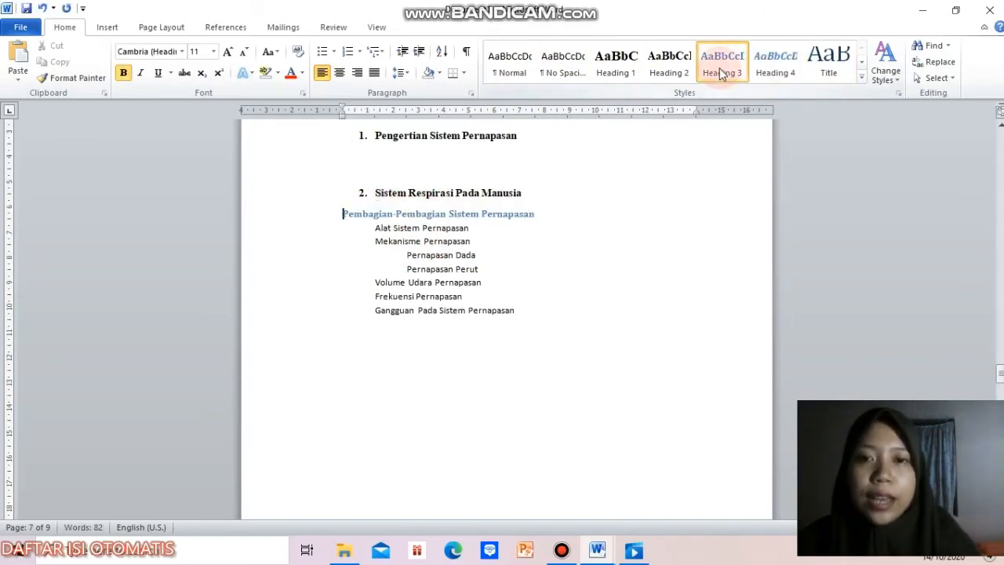
Step: Modify the Heading 3 style to use Times New Roman, size 12, with the Automatic font colour
right_click(722, 72)
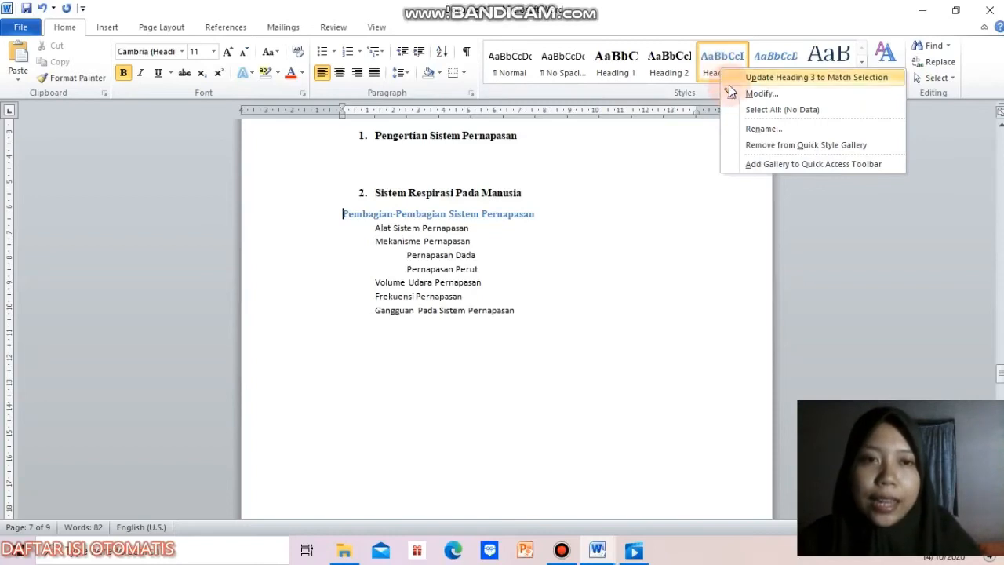
left_click(732, 92)
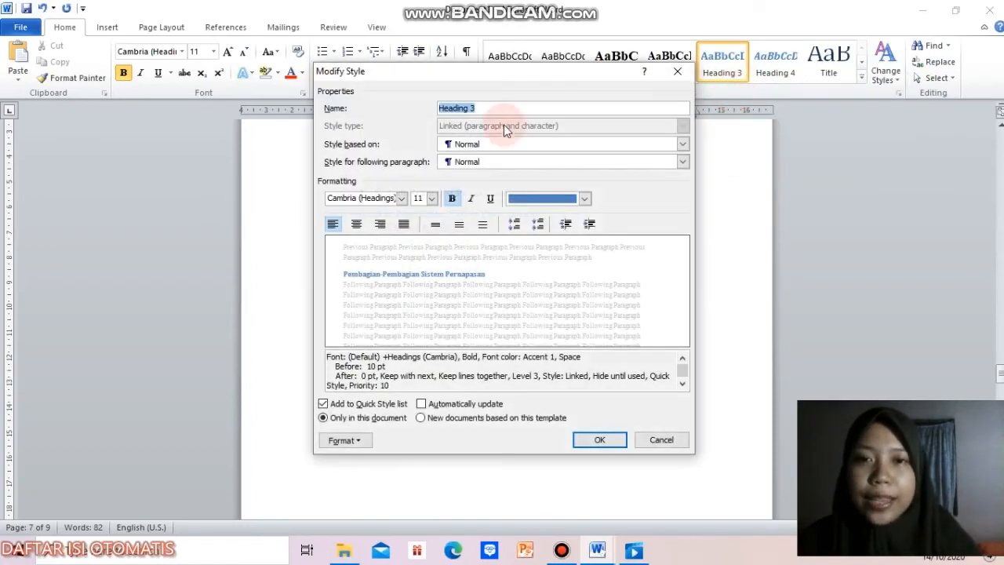
left_click(400, 198)
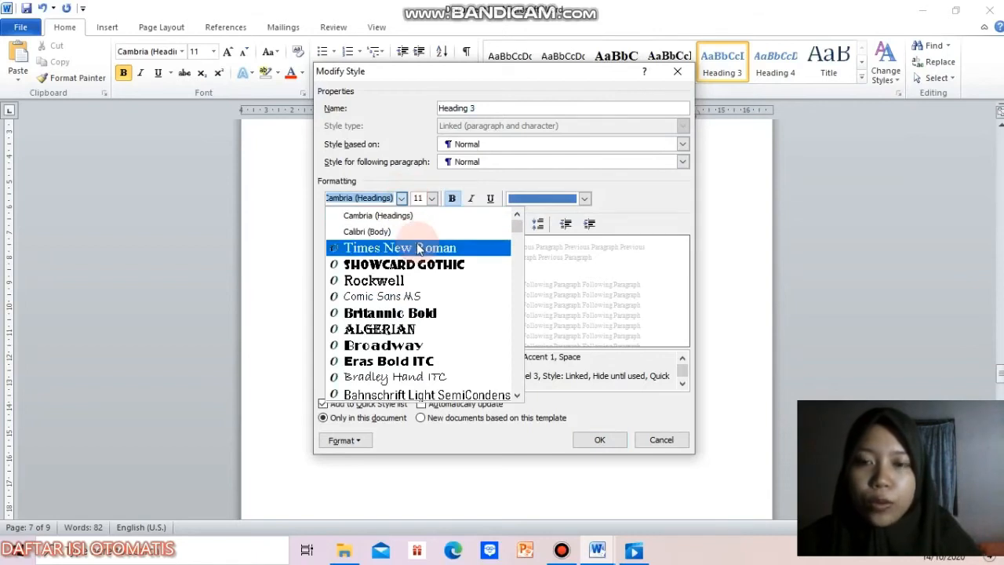
left_click(417, 246)
left_click(420, 199)
type("12")
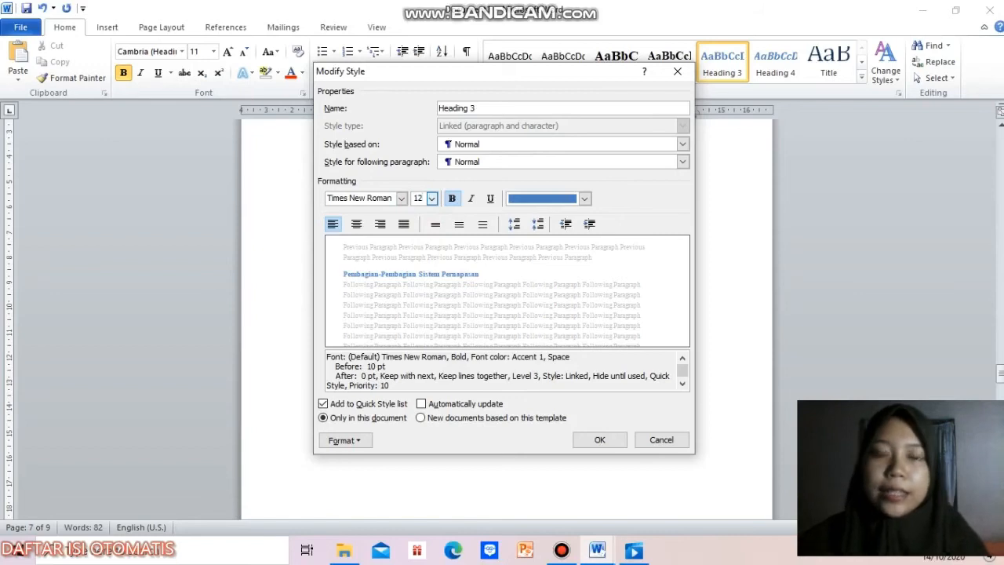
left_click(549, 198)
left_click(530, 218)
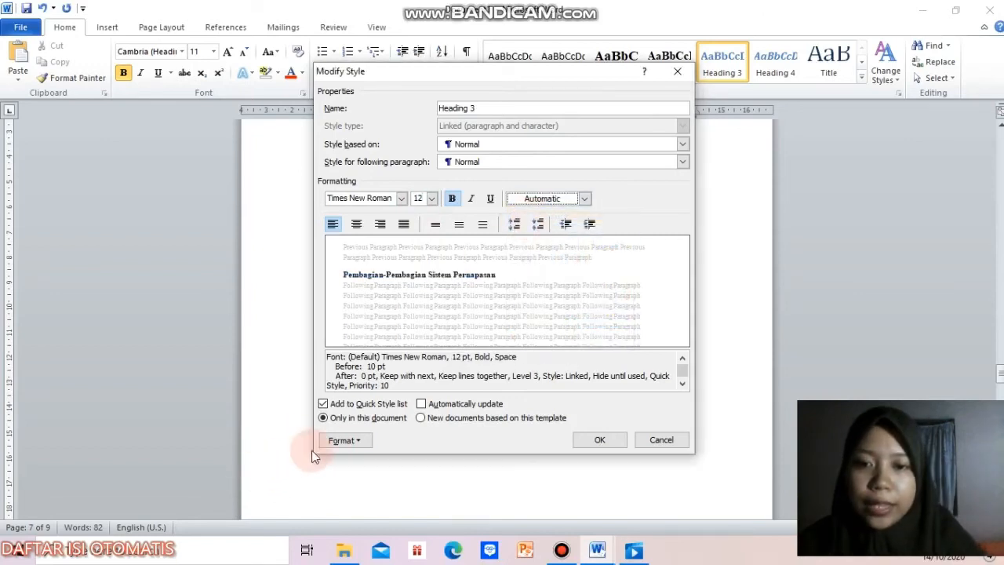
Step: Set the Heading 3 style's paragraph spacing to 0 pt before and its line spacing to Multiple at 1
left_click(344, 440)
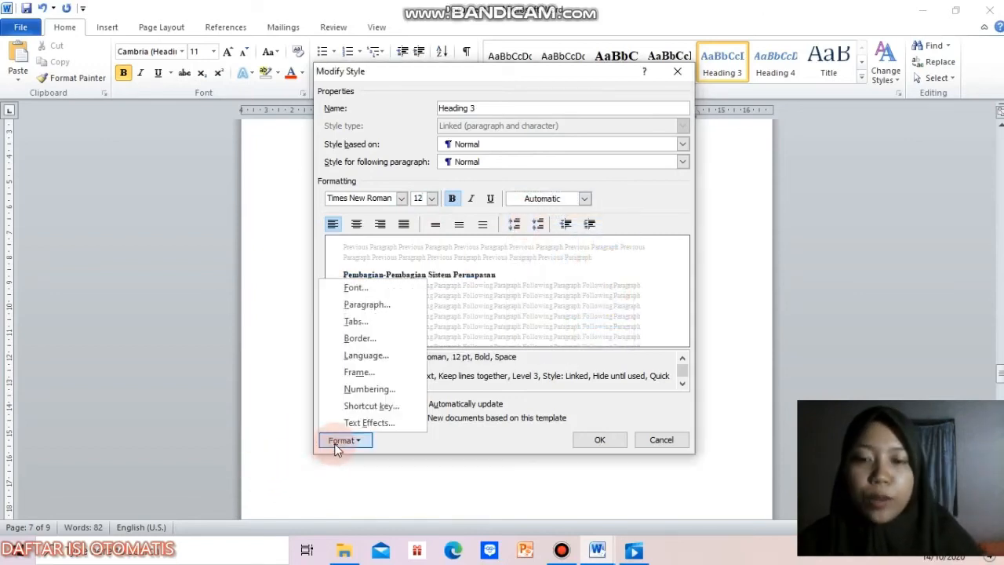
left_click(399, 304)
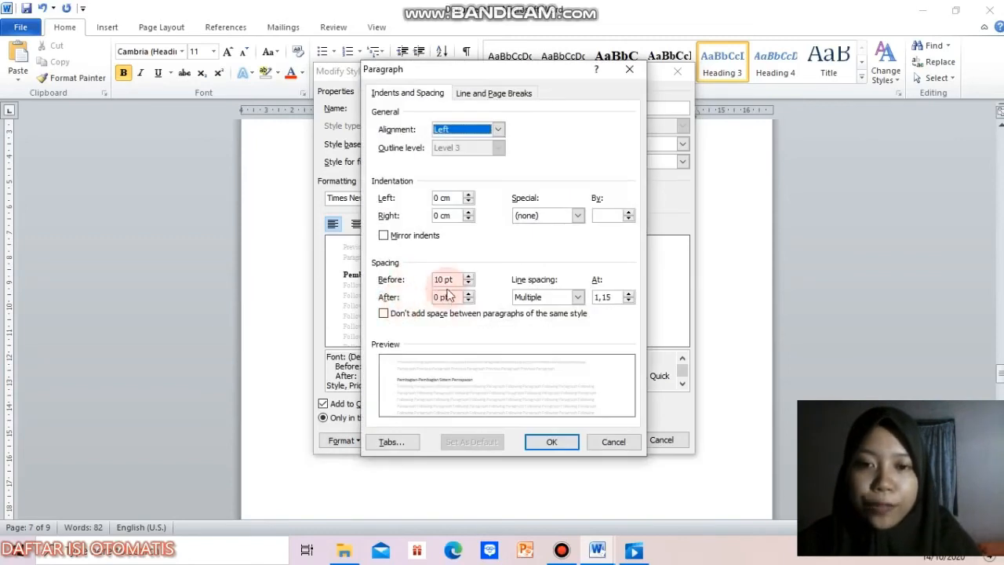
left_click(441, 279)
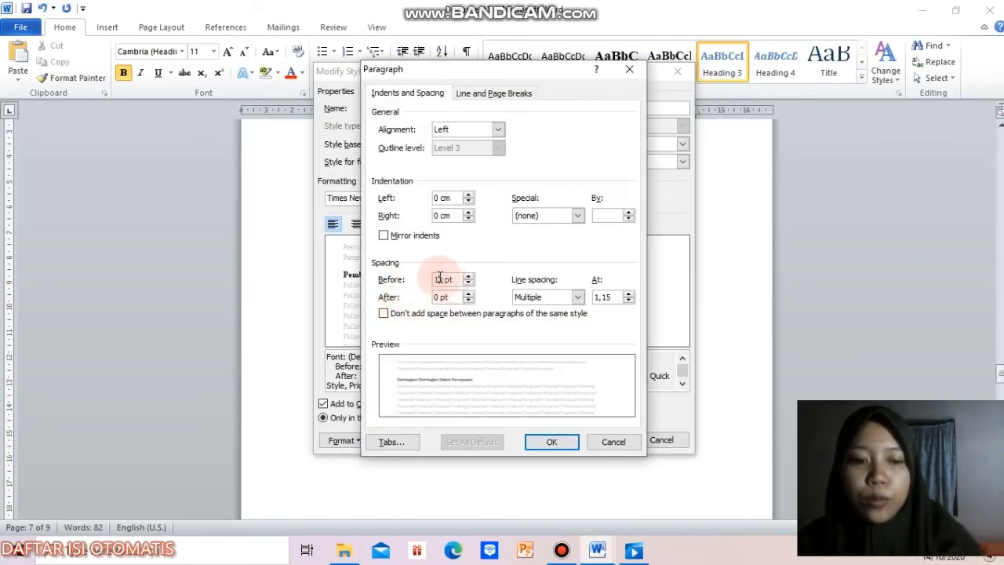
left_click(612, 296)
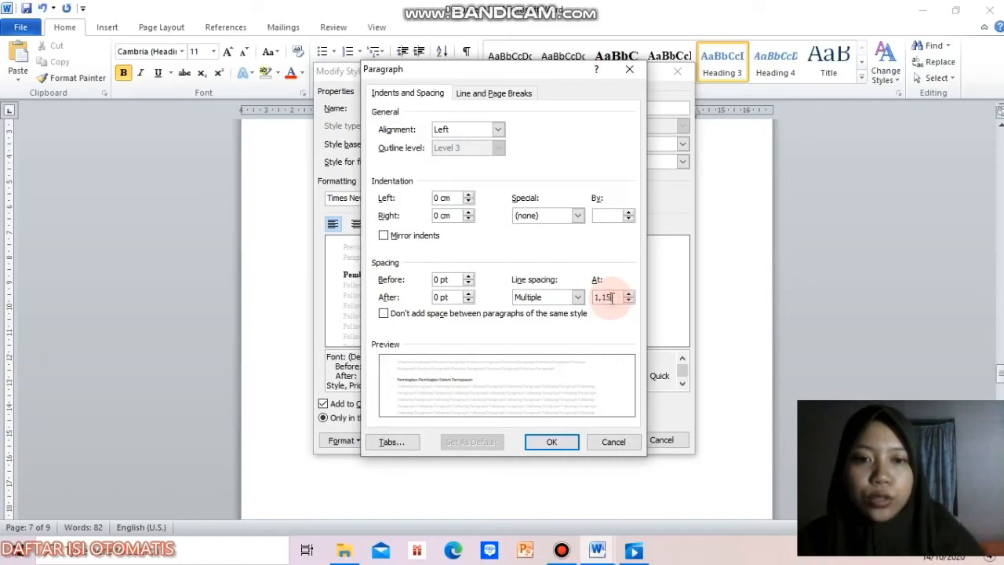
key("BackSpace")
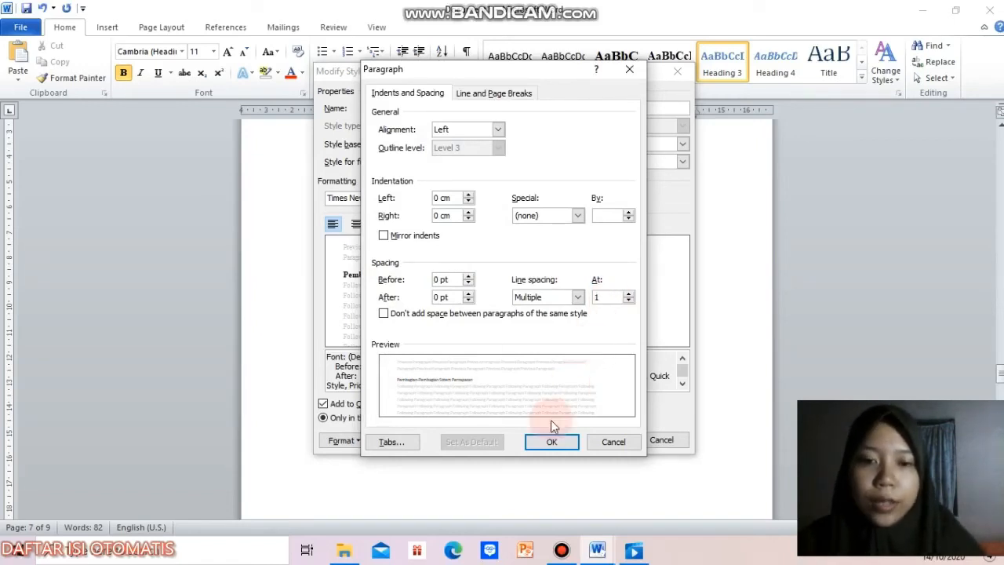
left_click(553, 444)
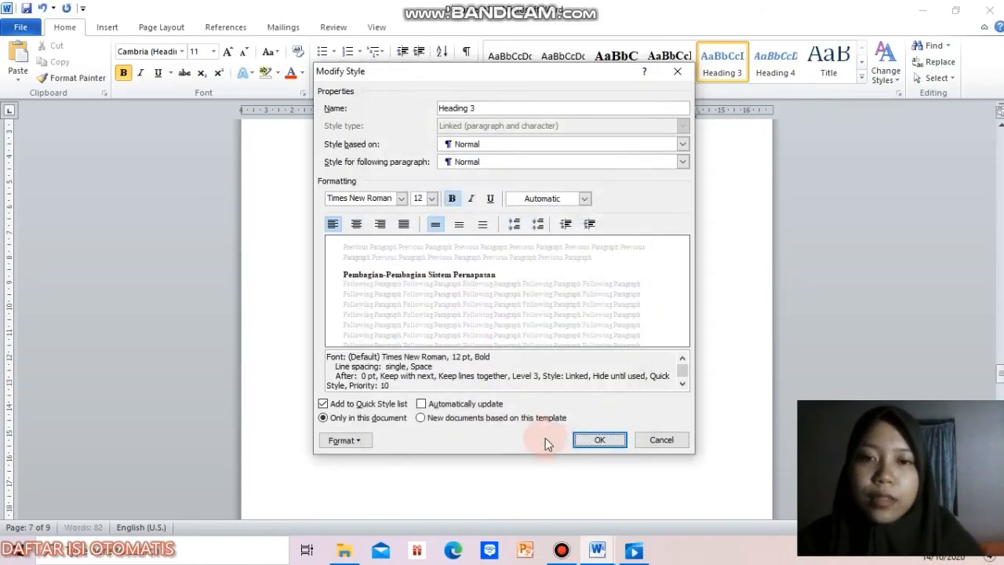
Step: Set the Heading 3 style's numbering to None and apply the style changes
left_click(348, 440)
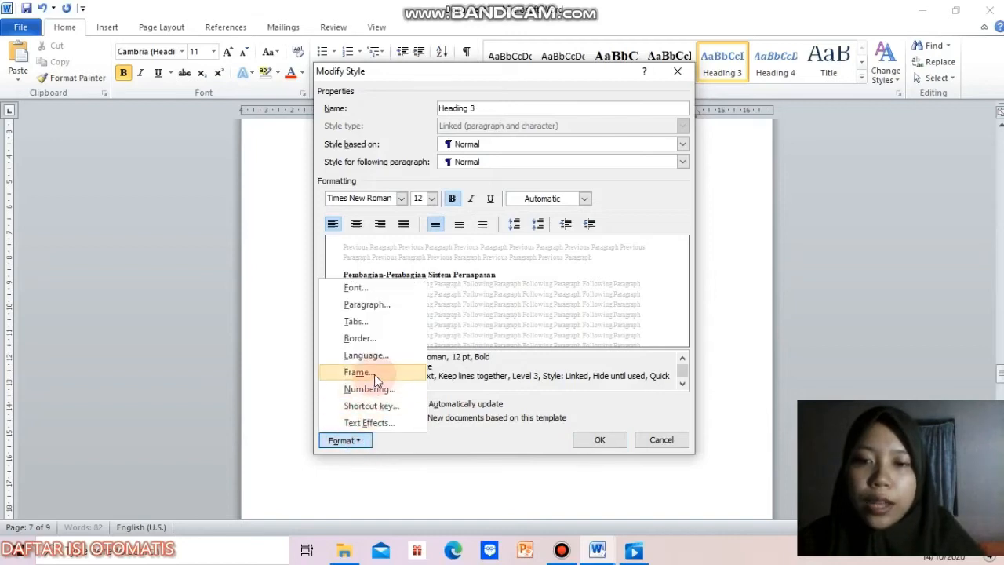
left_click(375, 388)
left_click(436, 273)
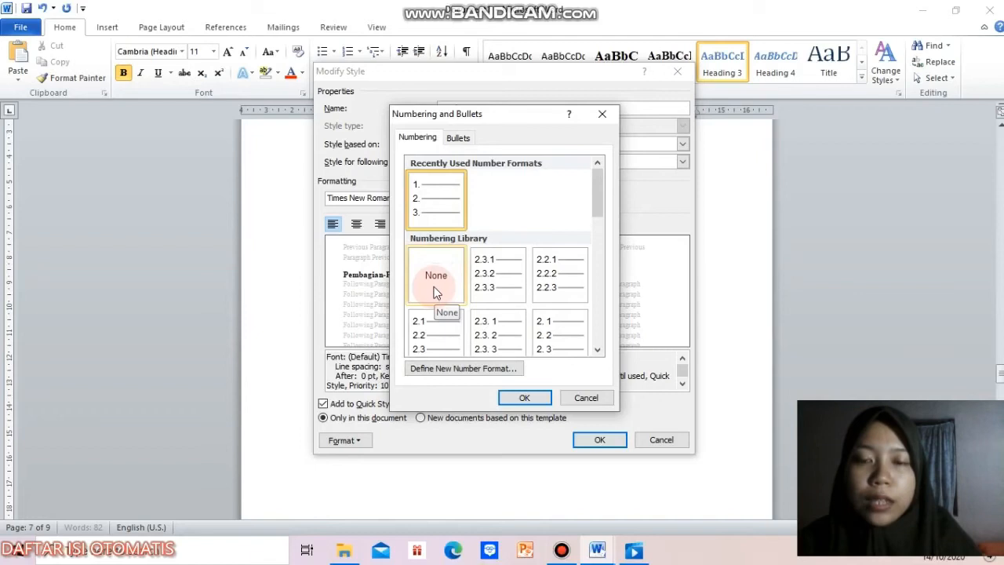
left_click(537, 403)
left_click(593, 442)
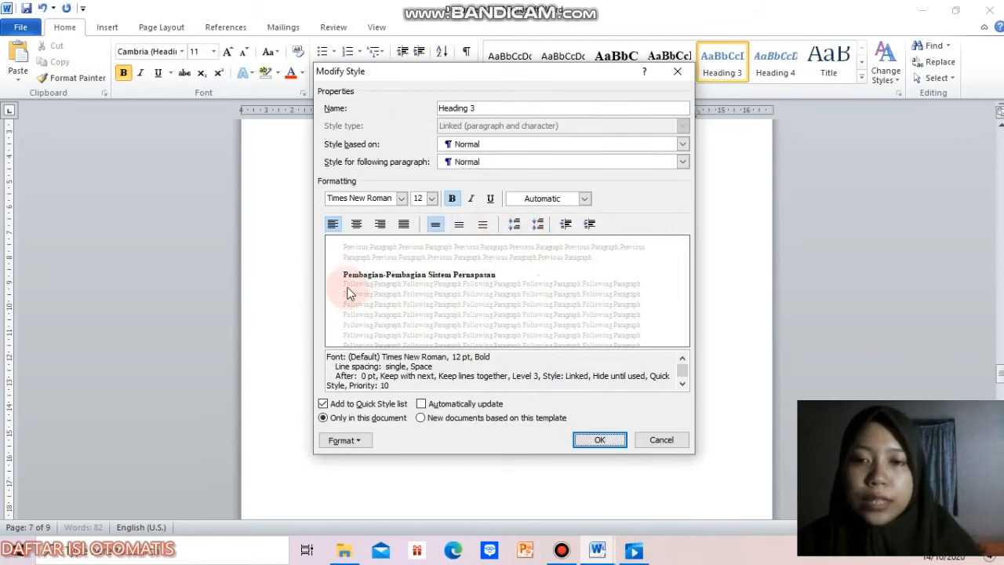
left_click(602, 441)
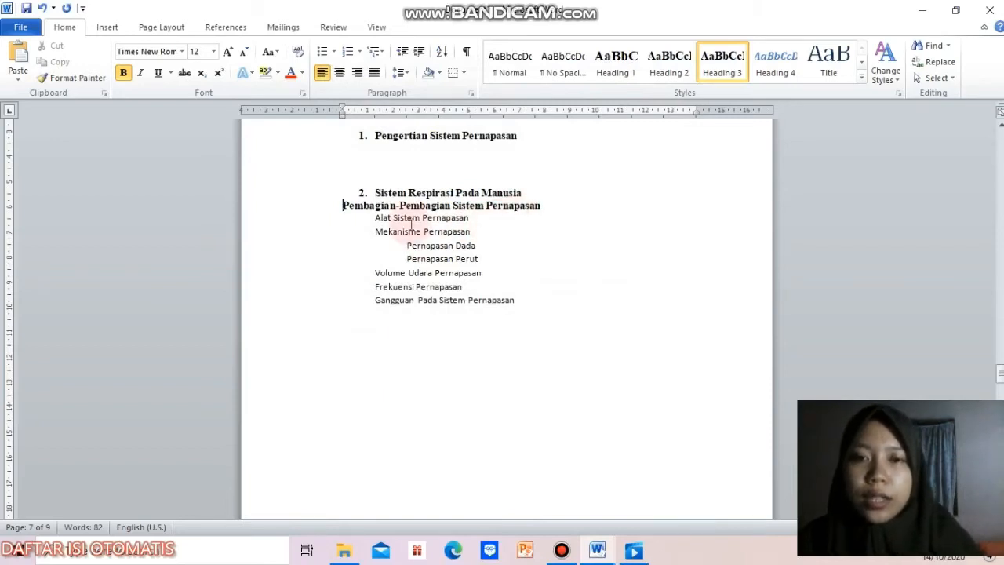
Step: Apply the Heading 3 style to "Alat Sistem Pernapasan", "Mekanisme Pernapasan" and the three lines from "Volume Udara Pernapasan" to "Gangguan Pada Sistem Pernapasan"
left_click_drag(367, 220, 474, 232)
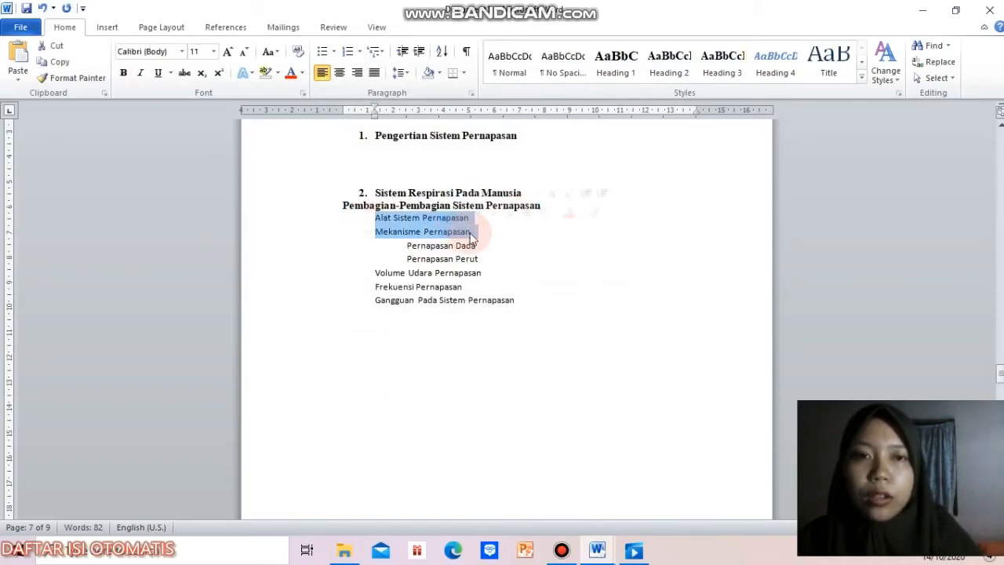
left_click(736, 73)
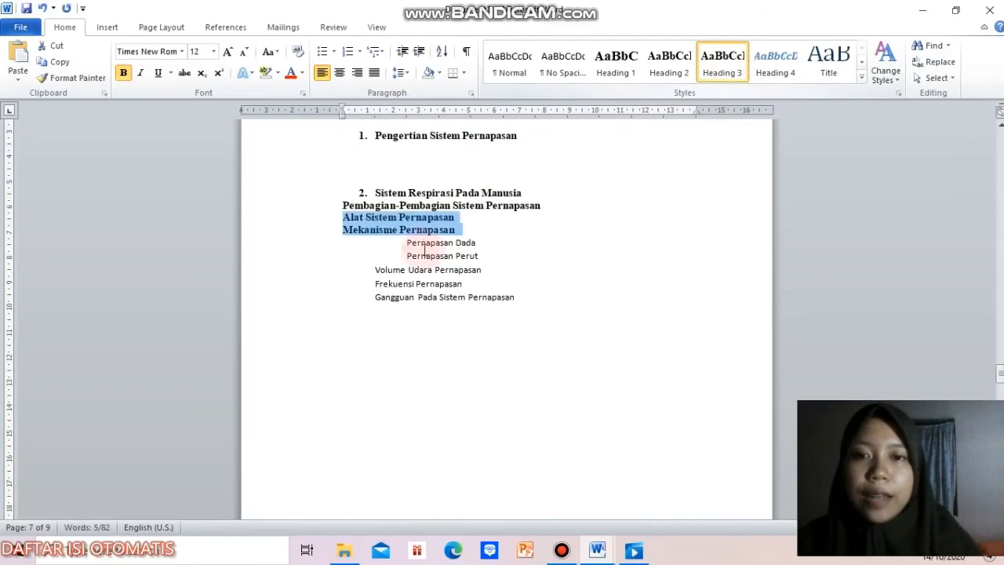
triple_click(376, 271)
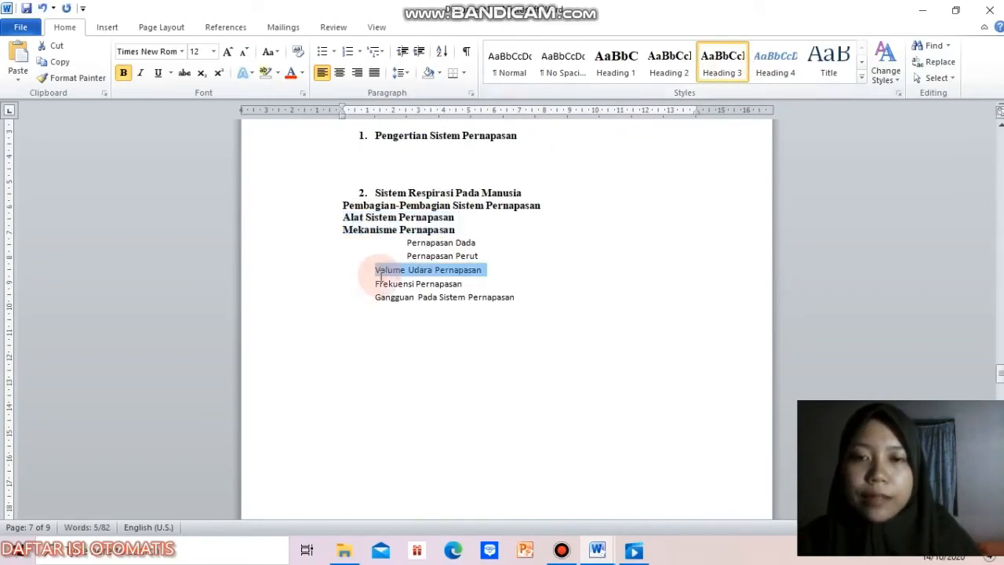
left_click(375, 270)
left_click_drag(375, 271, 549, 298)
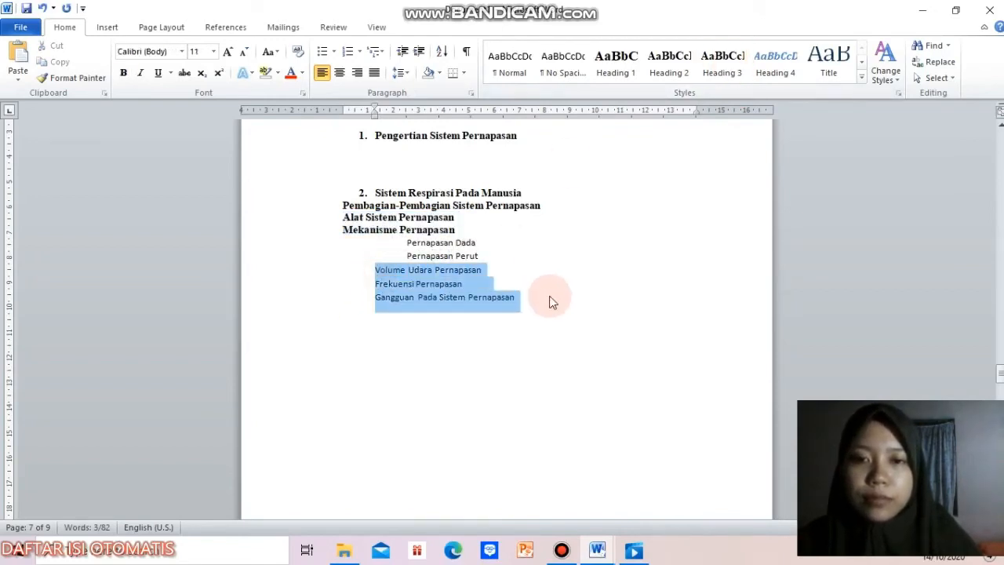
left_click(722, 73)
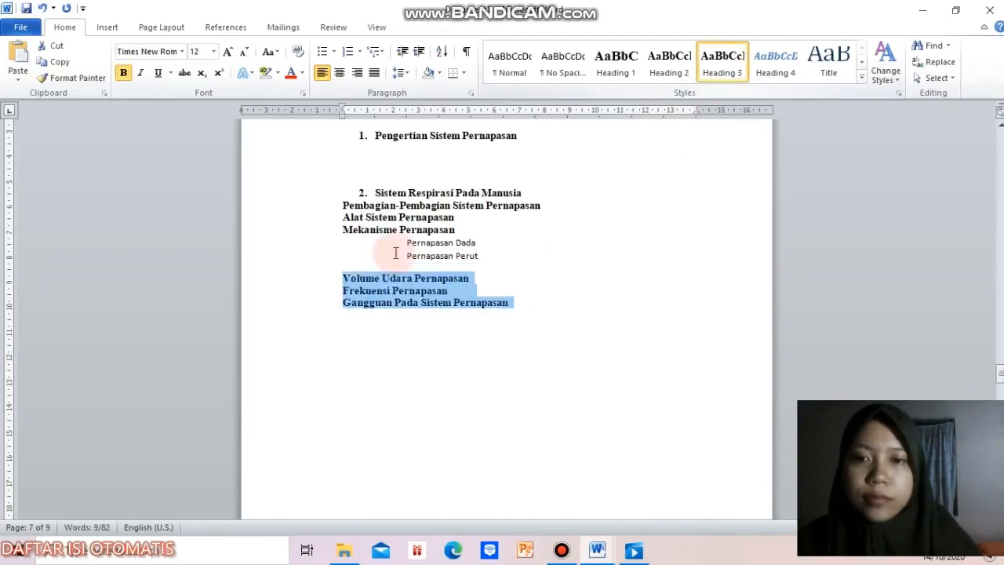
left_click(382, 267)
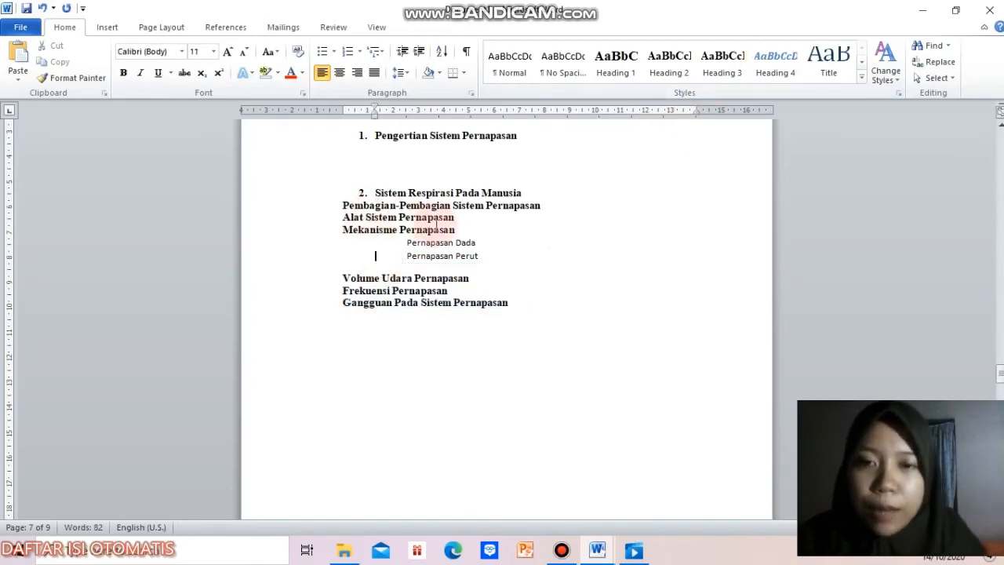
Step: Number the three items from "Pembagian-Pembagian Sistem Pernapasan" to "Mekanisme Pernapasan" with a newly defined number format 2.1, without a trailing period
left_click_drag(342, 200, 466, 230)
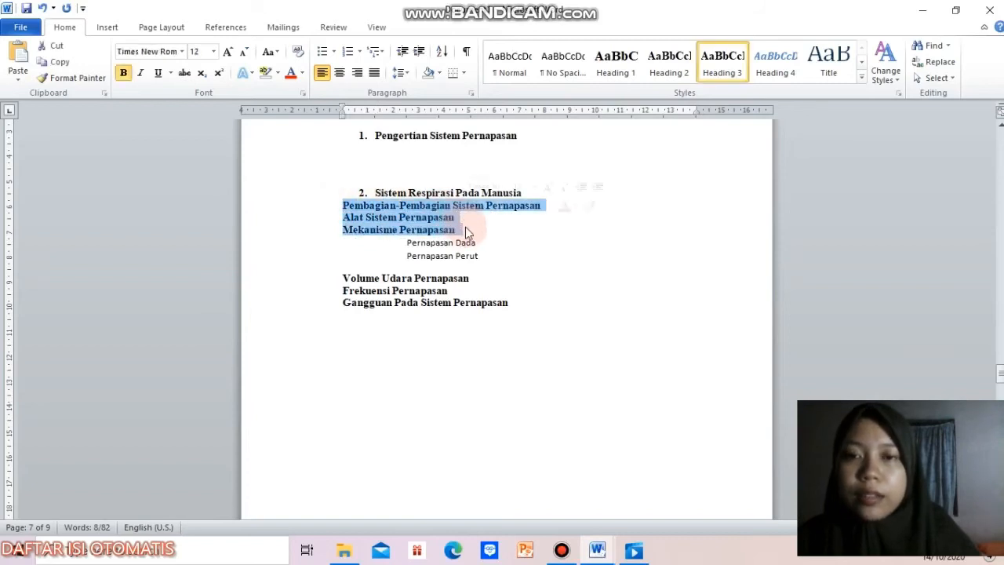
left_click(359, 52)
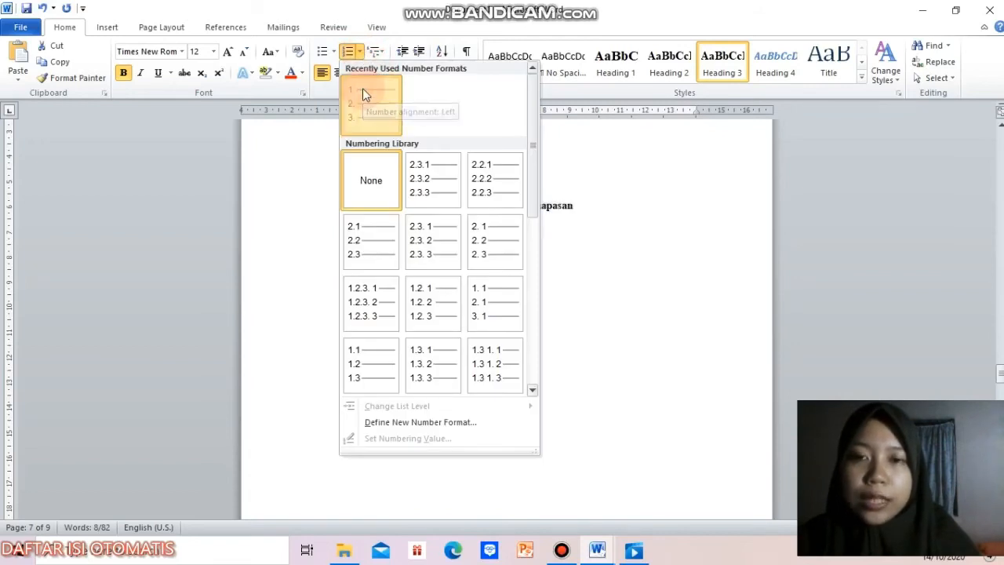
left_click(362, 88)
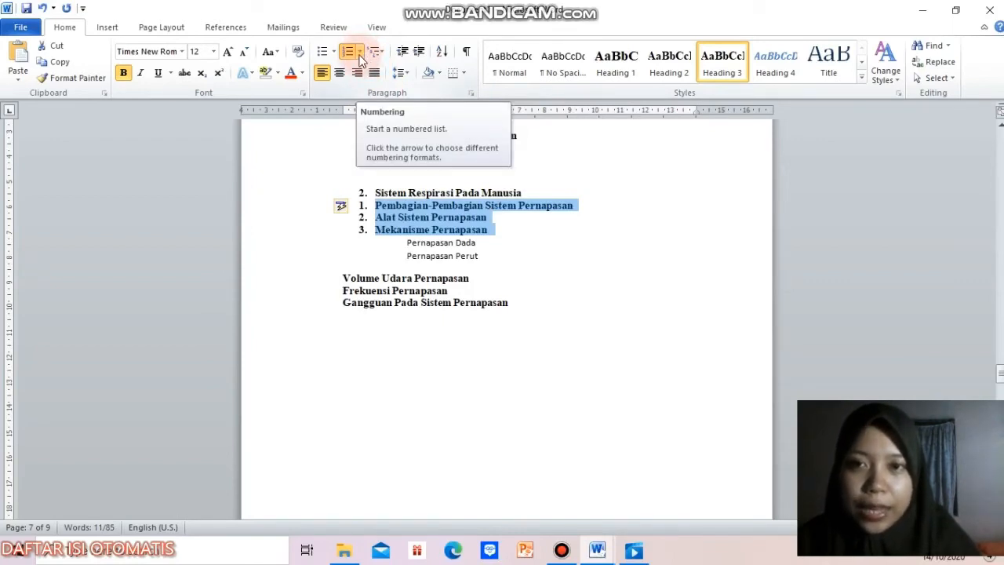
left_click(361, 60)
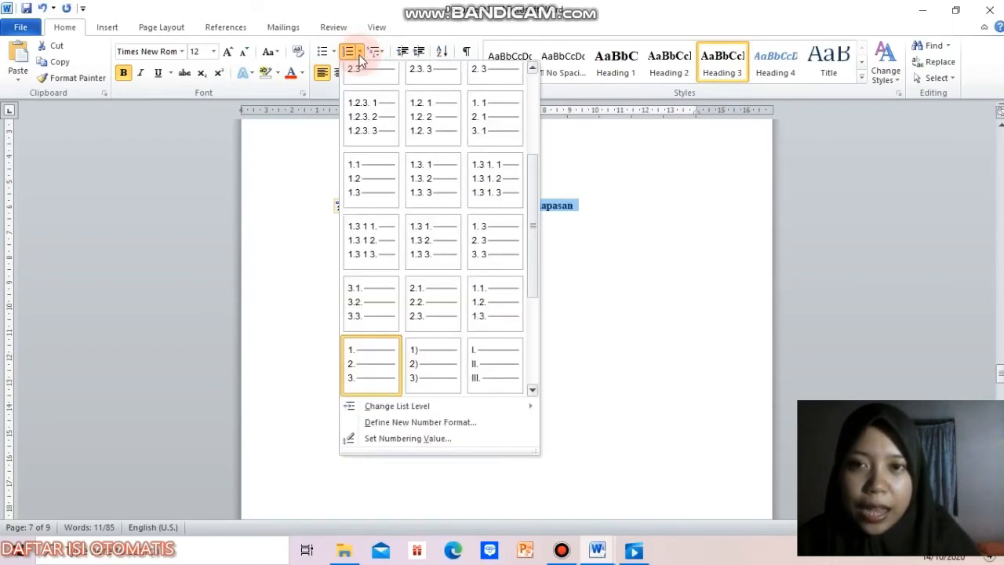
left_click(482, 425)
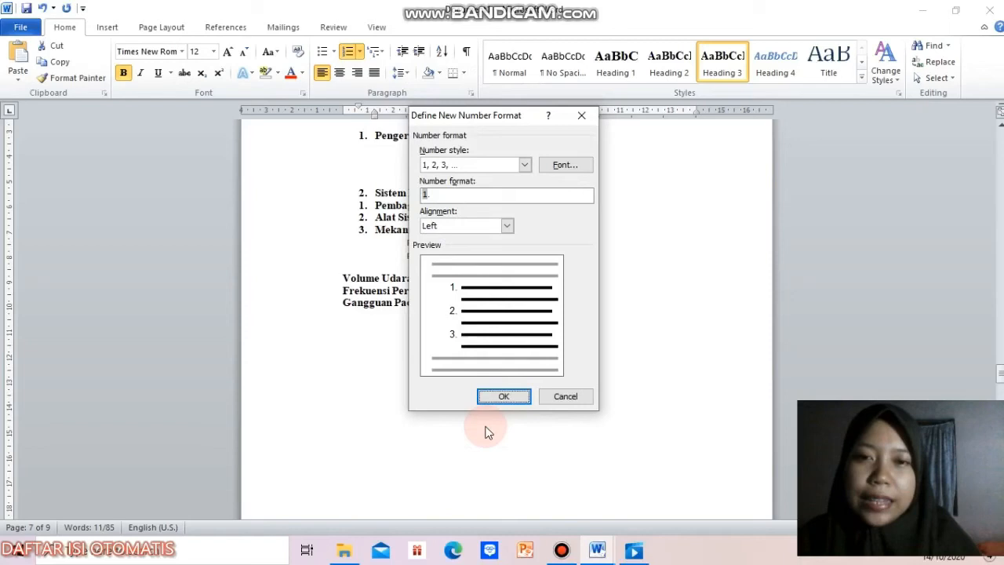
left_click(428, 194)
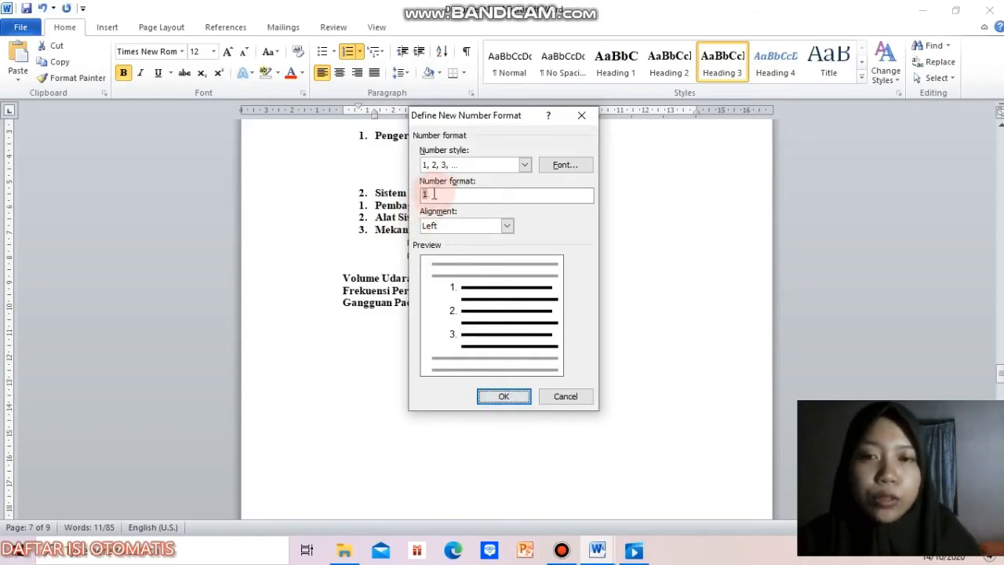
left_click(424, 193)
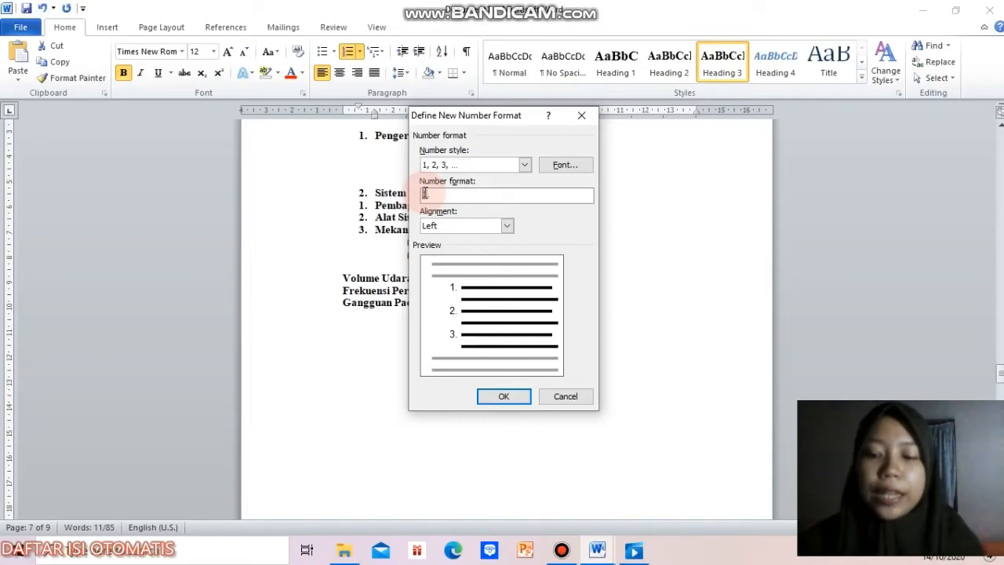
type("2.")
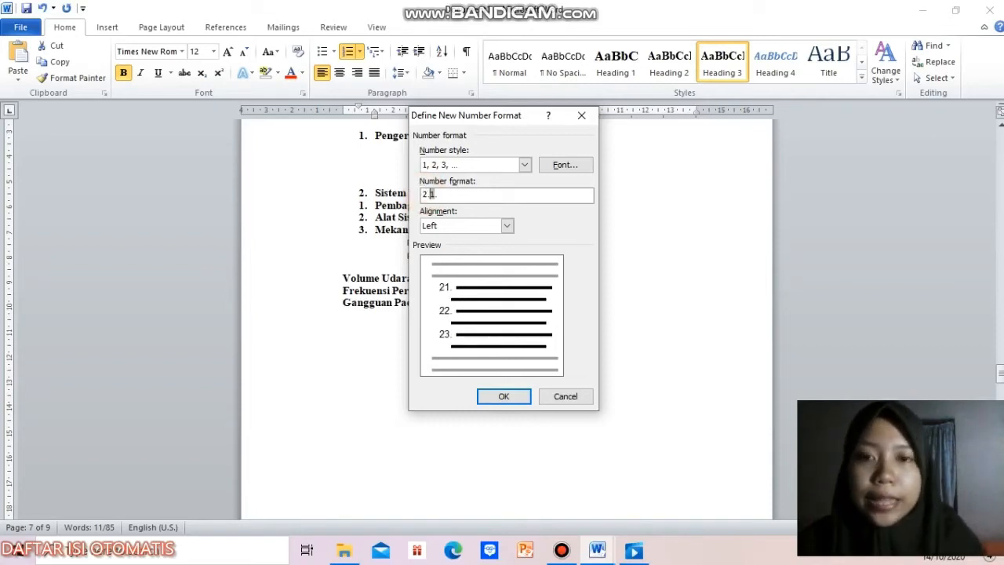
left_click(437, 195)
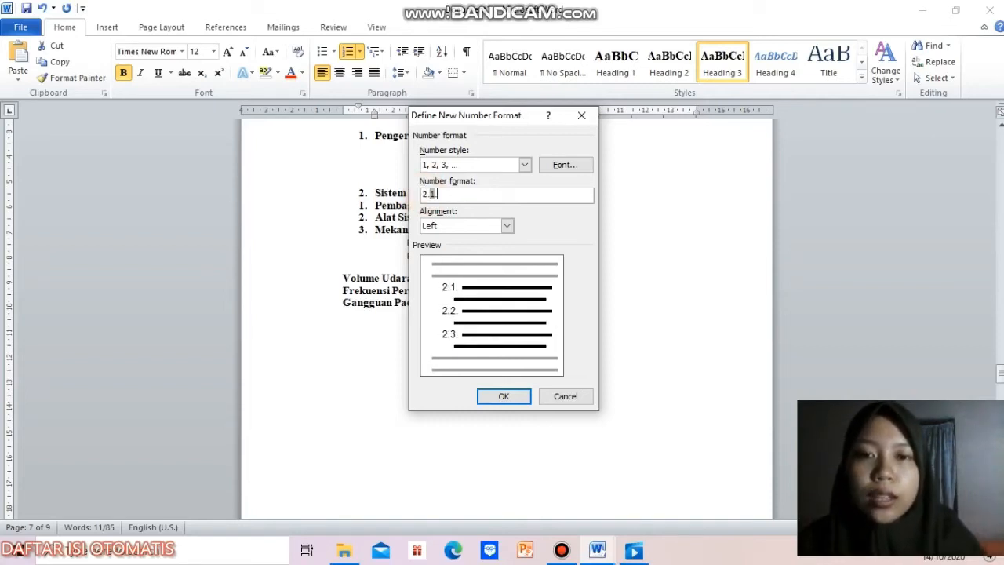
key("BackSpace")
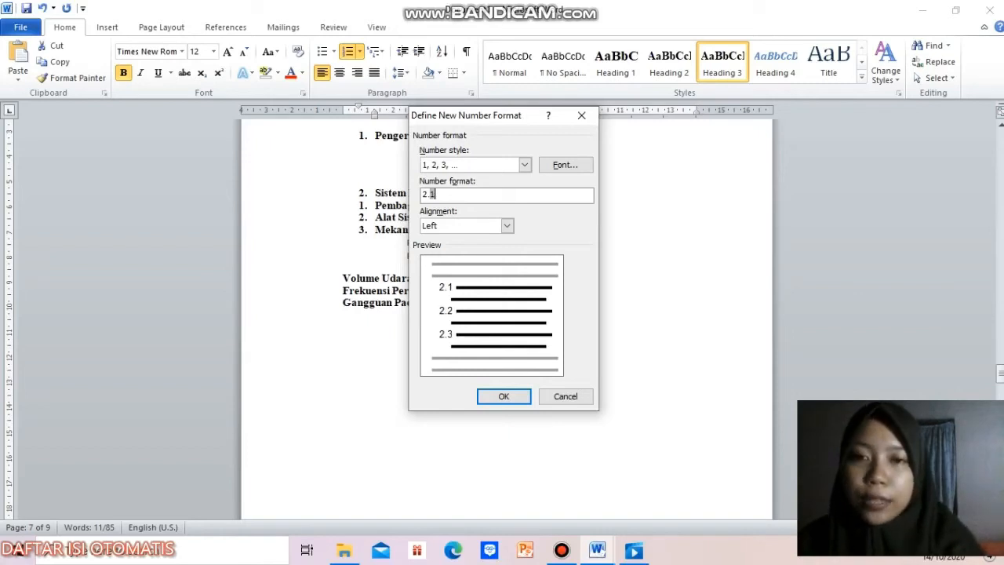
left_click(504, 398)
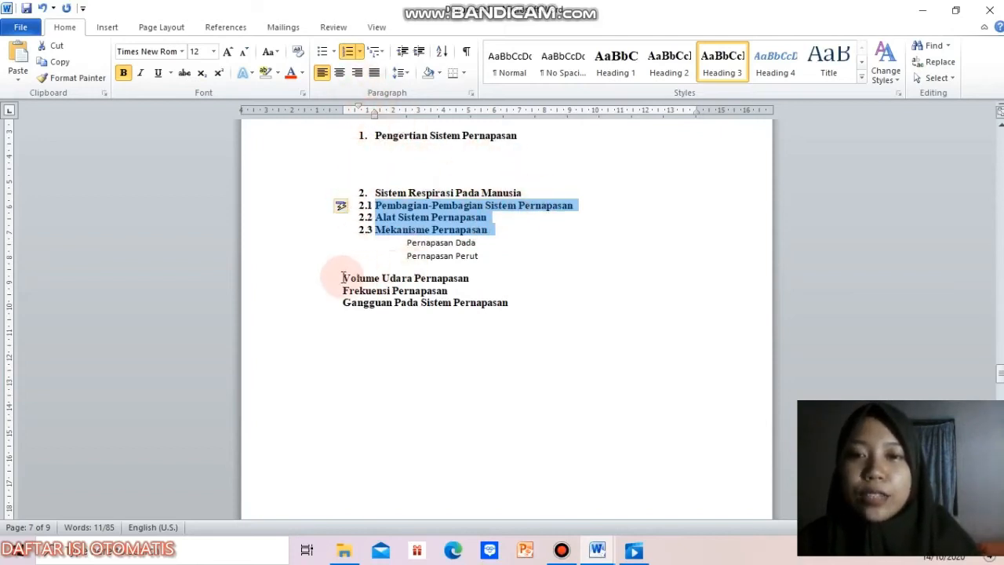
Step: Reapply Heading 3 to the three lines from "Volume Udara Pernapasan" to "Gangguan Pada Sistem Pernapasan" and number them in the 2.1, 2.2, 2.3 format
left_click(341, 278)
left_click_drag(341, 277, 547, 311)
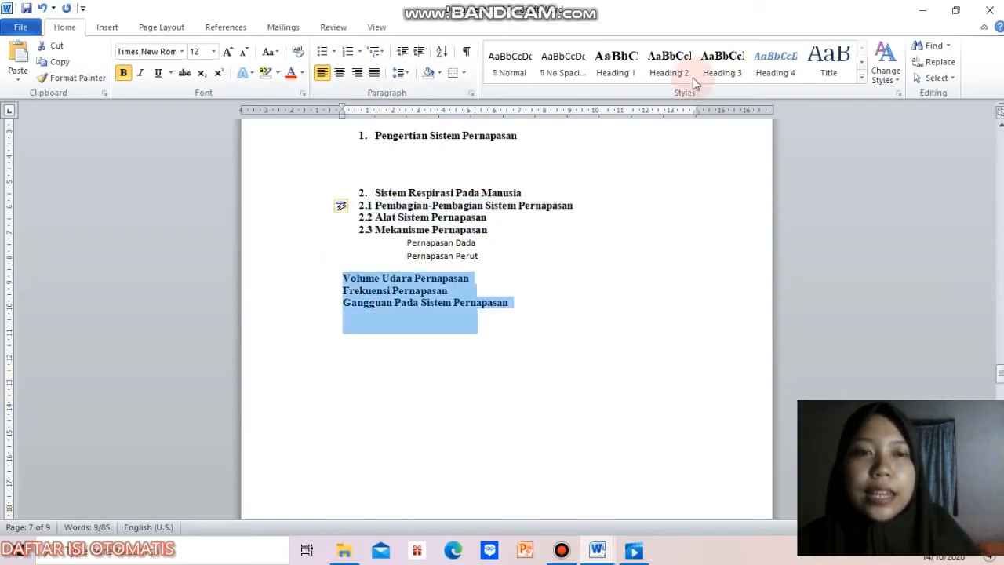
left_click(722, 58)
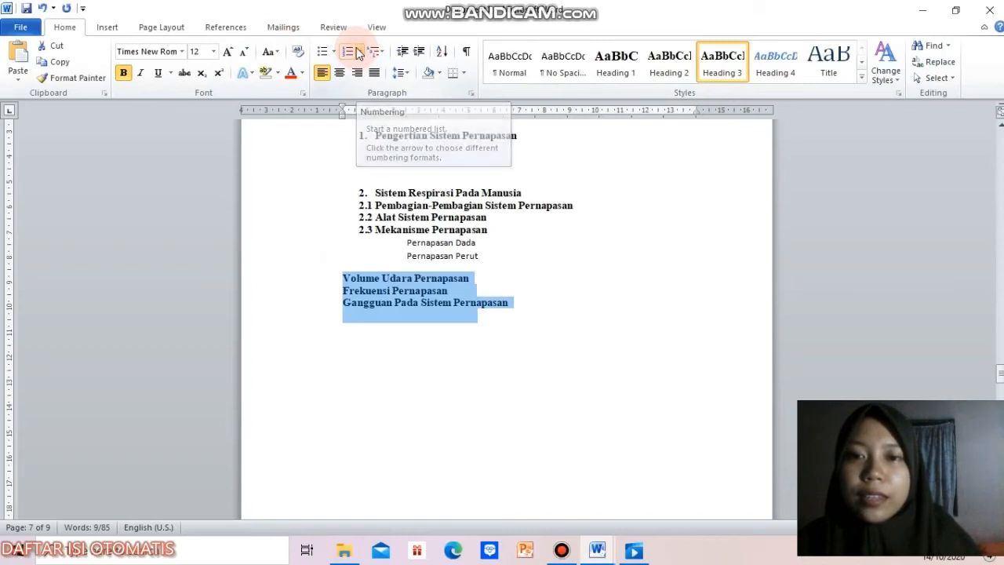
left_click(361, 52)
left_click(371, 119)
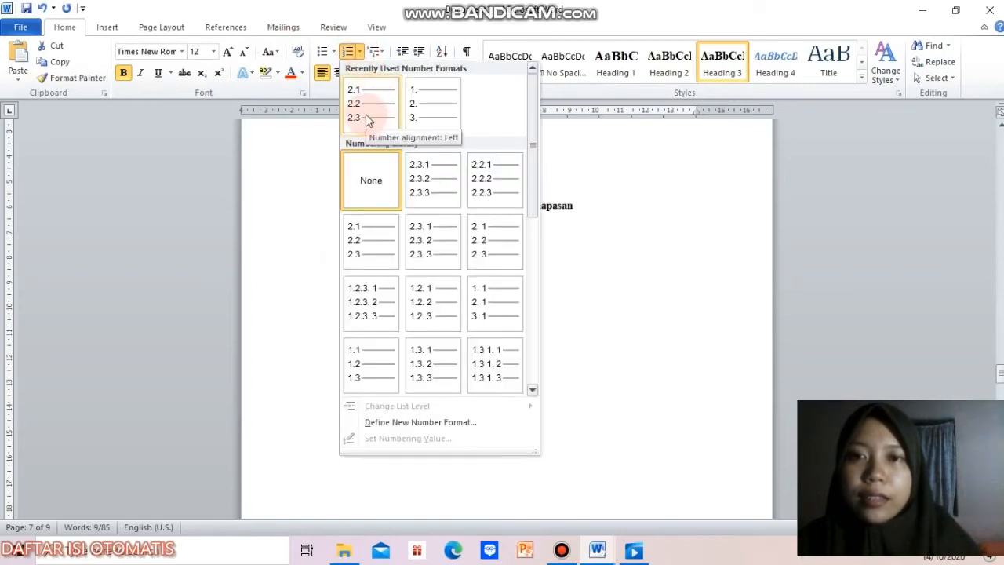
Step: Number the three lines from "Volume Udara Pernapasan" to "Gangguan Pada Sistem Pernapasan" in the 2.1 format, with the numbering starting at 2.4
left_click(366, 115)
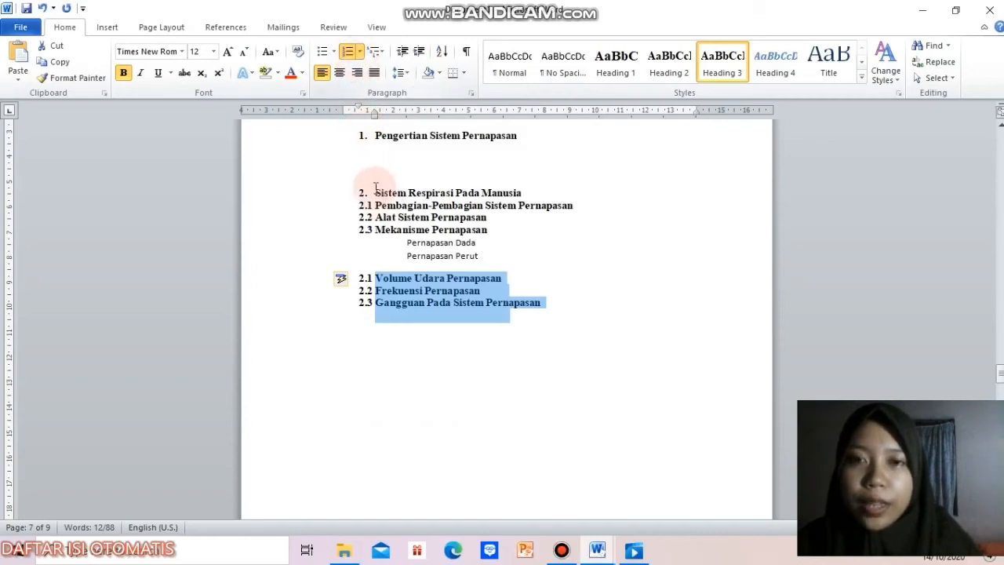
left_click(360, 55)
left_click(401, 437)
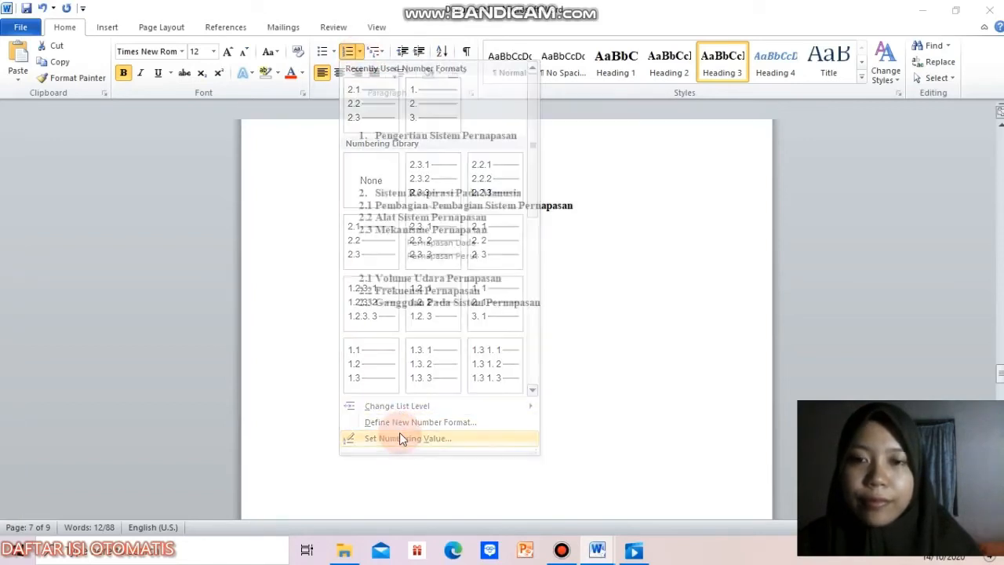
key("BackSpace")
left_click(489, 314)
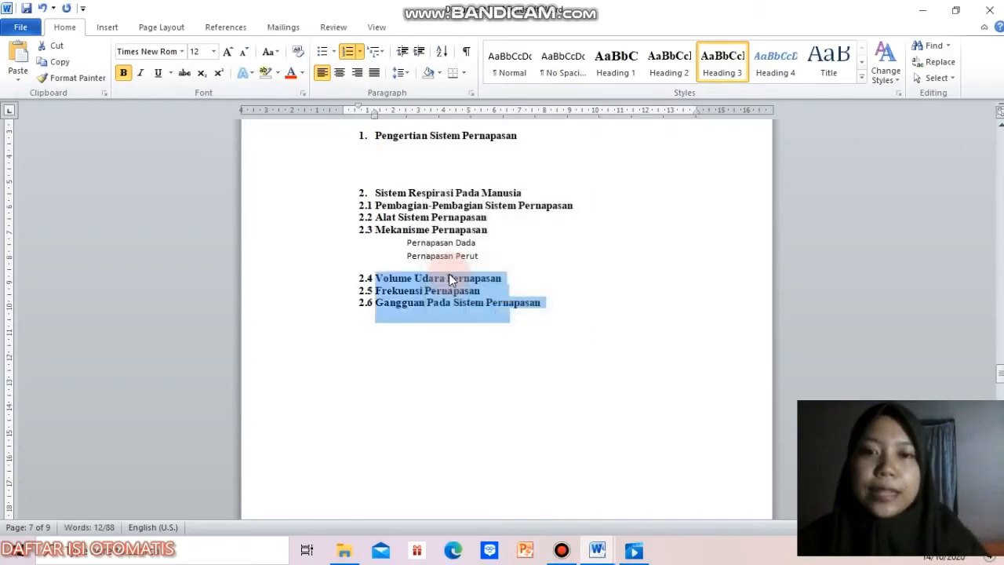
Step: Indent the three items from "Pembagian-Pembagian Sistem Pernapasan" to "Mekanisme Pernapasan" so their numbers sit further in than the "Sistem Respirasi Pada Manusia" heading
mouse_move(376, 206)
left_mouse_down()
mouse_move(497, 237)
mouse_move(353, 208)
mouse_move(358, 200)
left_mouse_up()
left_click(495, 232)
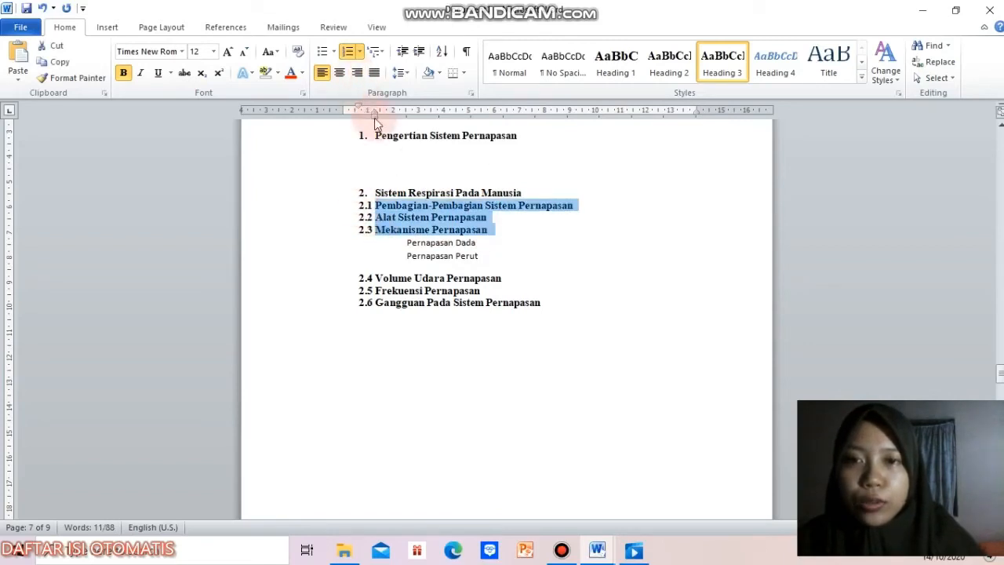
left_click_drag(375, 118, 400, 121)
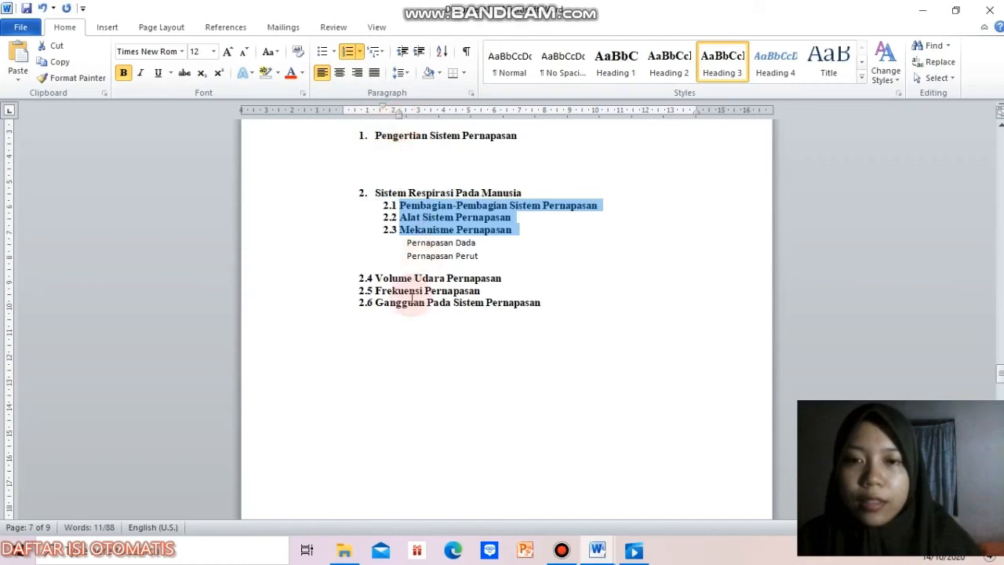
Step: Indent the numbers and text of the three items from "Volume Udara Pernapasan" to "Gangguan Pada Sistem Pernapasan" to line up with items 2.1 to 2.3
left_click_drag(547, 315, 377, 276)
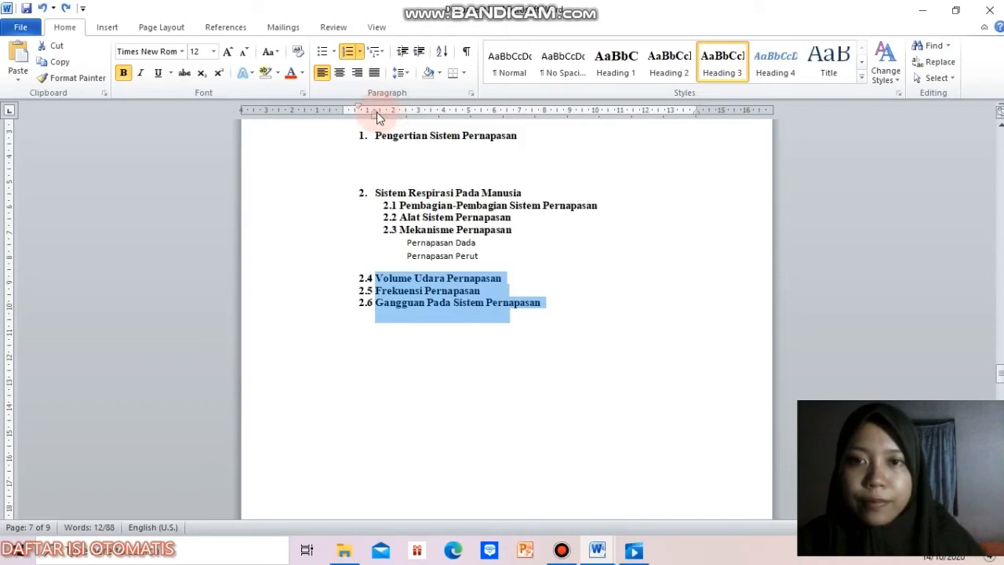
left_click_drag(374, 111, 387, 111)
left_click_drag(403, 111, 399, 112)
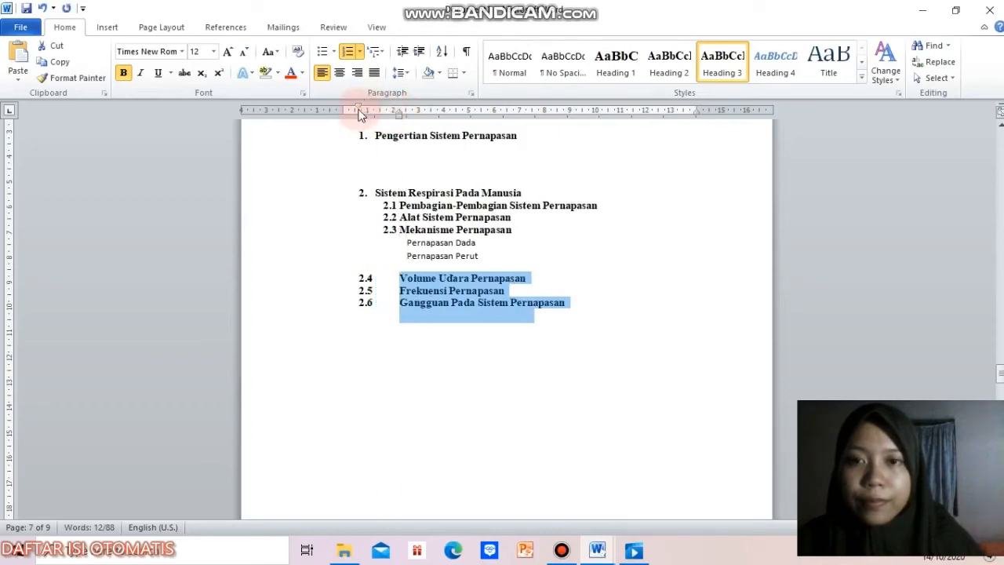
left_click_drag(360, 110, 383, 113)
Step: Apply Heading 4 to "Pernapasan Dada" and modify the style's font to Times New Roman, 12 pt, automatic colour, without italics
left_click(534, 243)
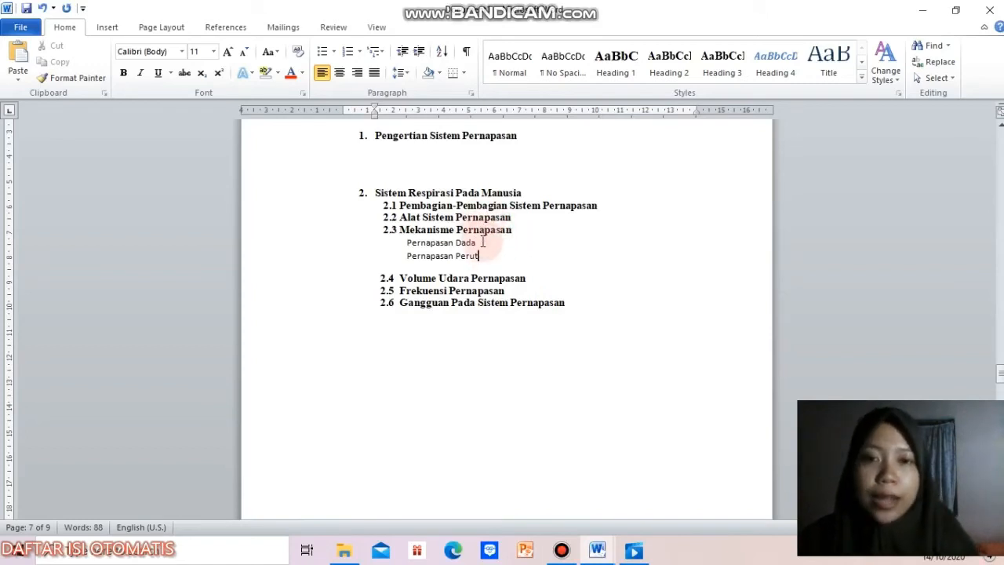
left_click(775, 67)
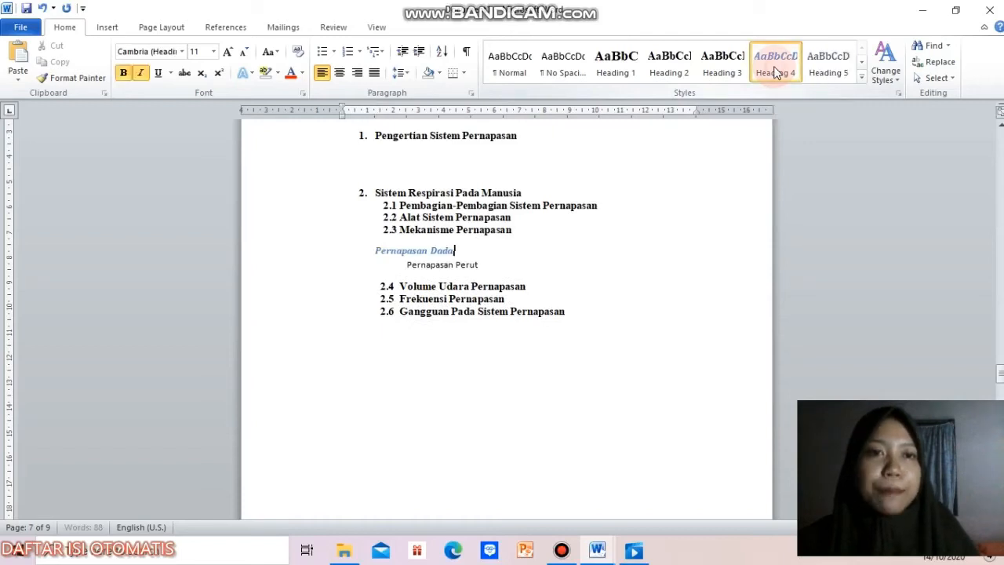
right_click(777, 73)
left_click(784, 88)
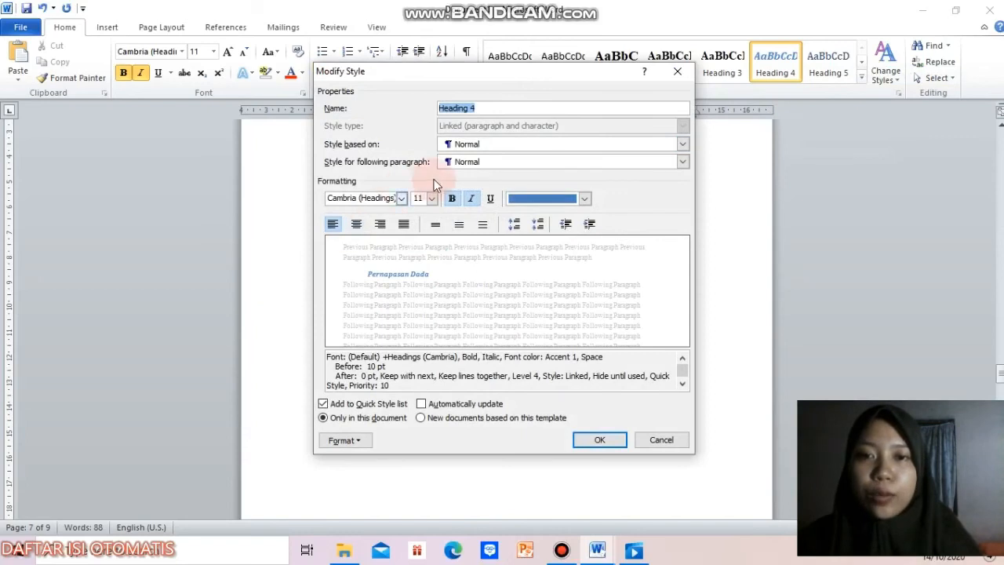
left_click(402, 198)
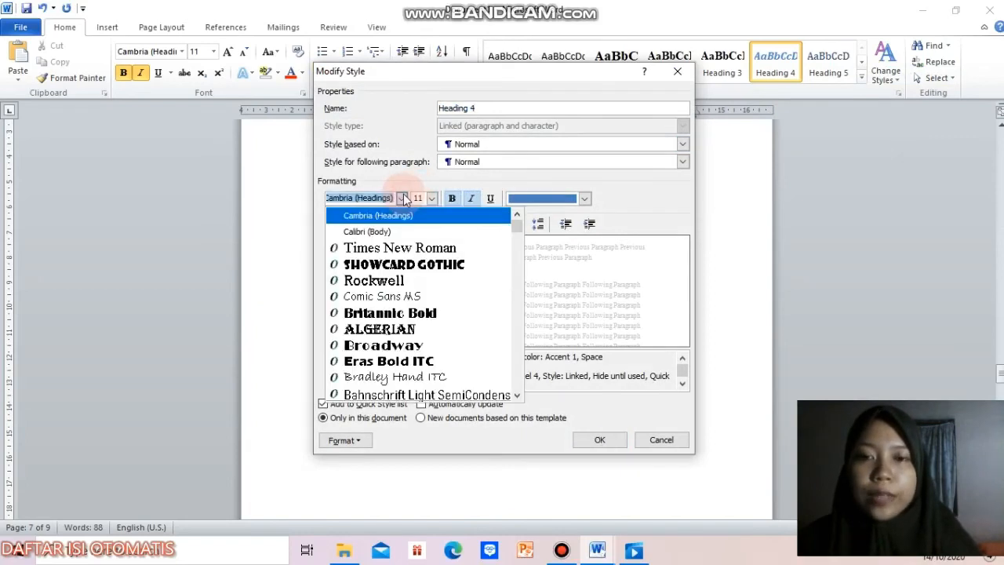
left_click(406, 247)
left_click(418, 199)
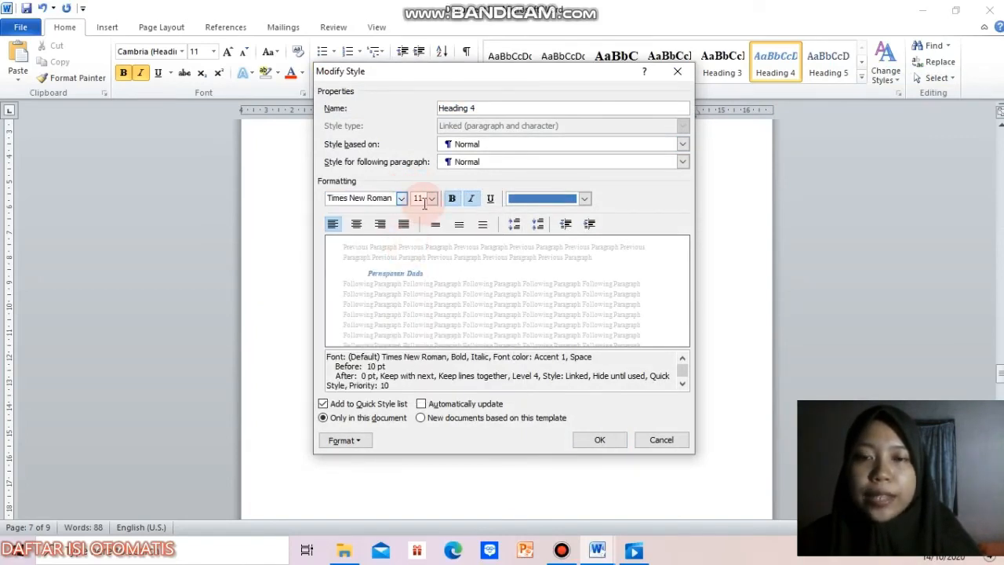
type("12")
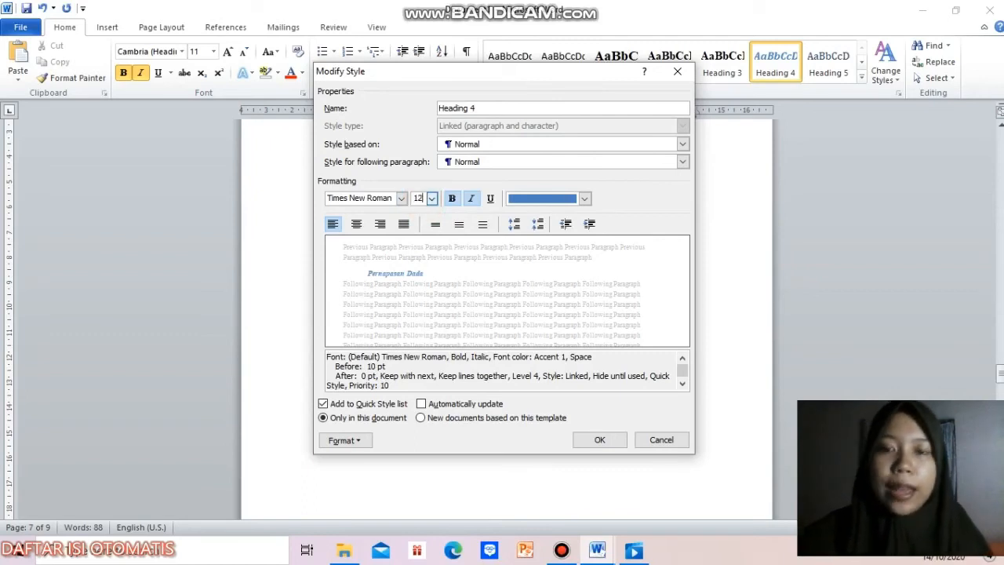
left_click(585, 200)
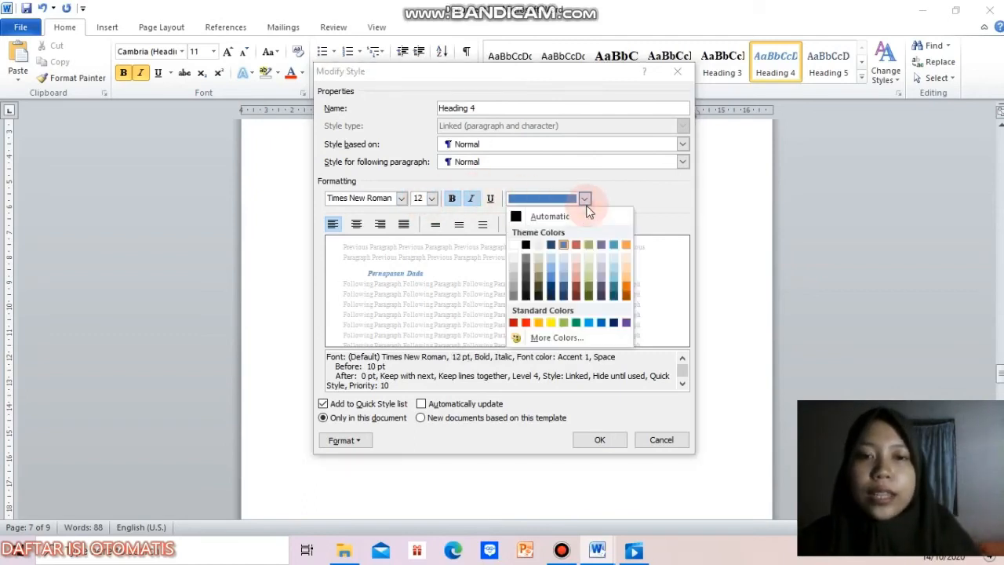
left_click(562, 219)
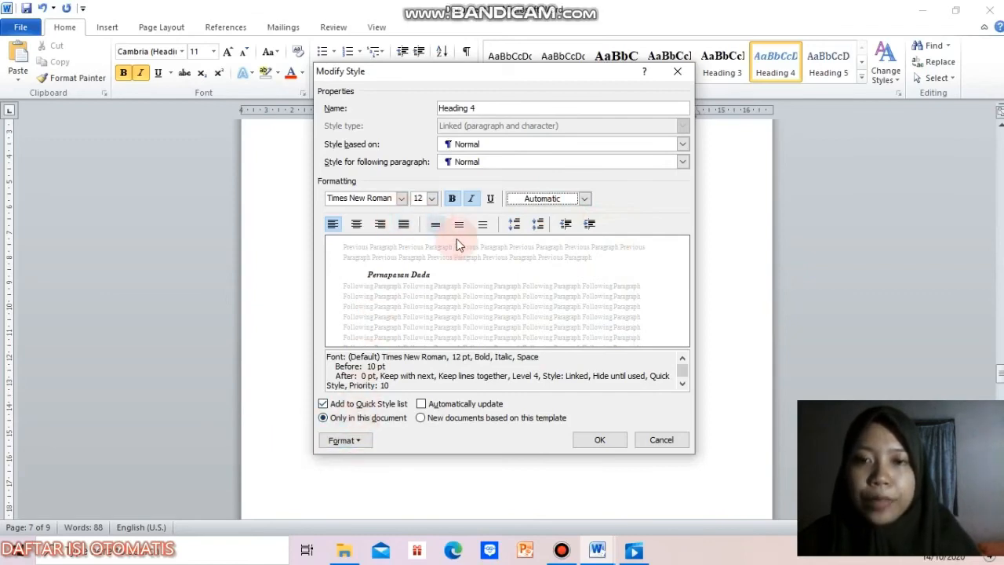
left_click(473, 201)
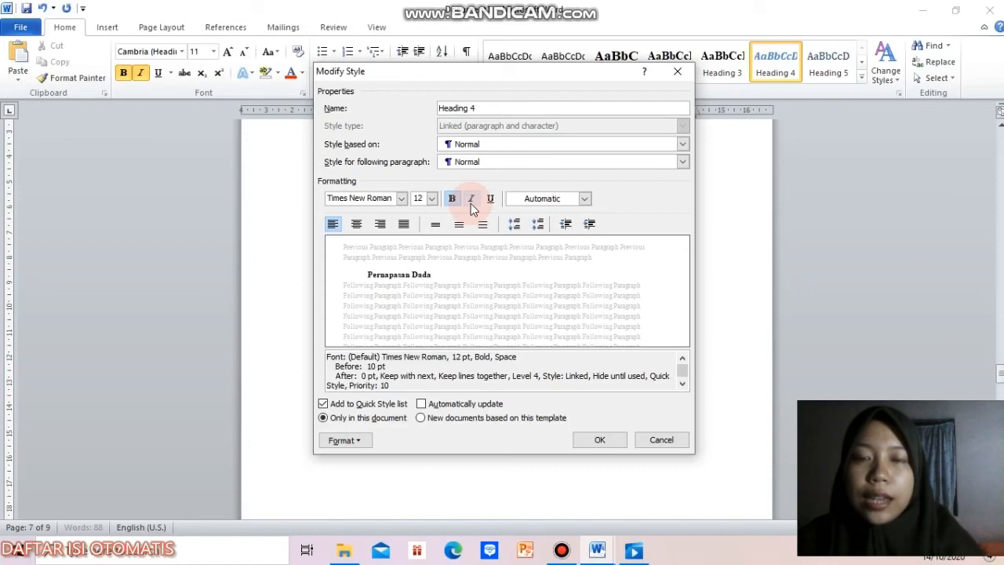
Step: Set the Heading 4 style's paragraph spacing to 0 pt before and its line spacing to 1
left_click(359, 440)
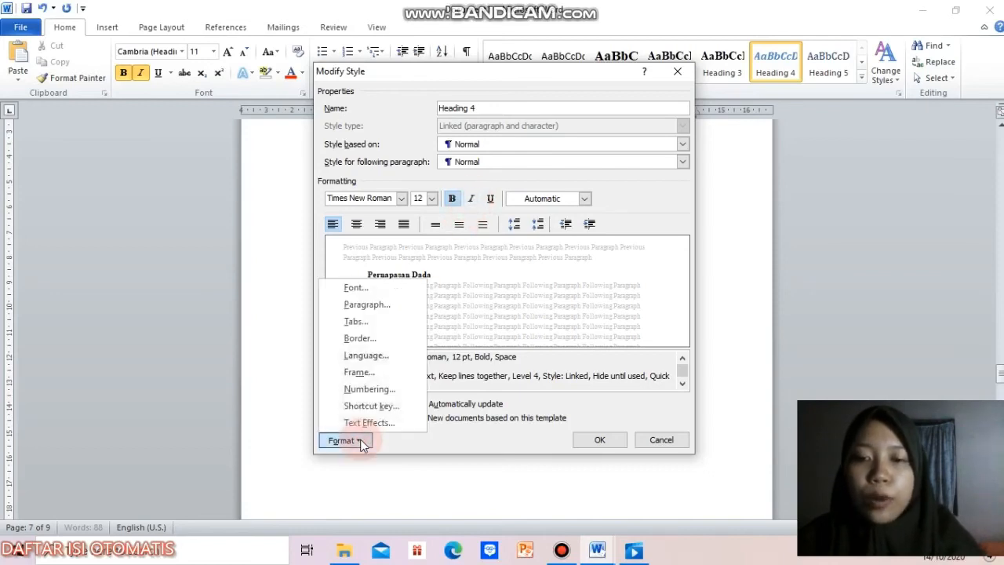
left_click(388, 305)
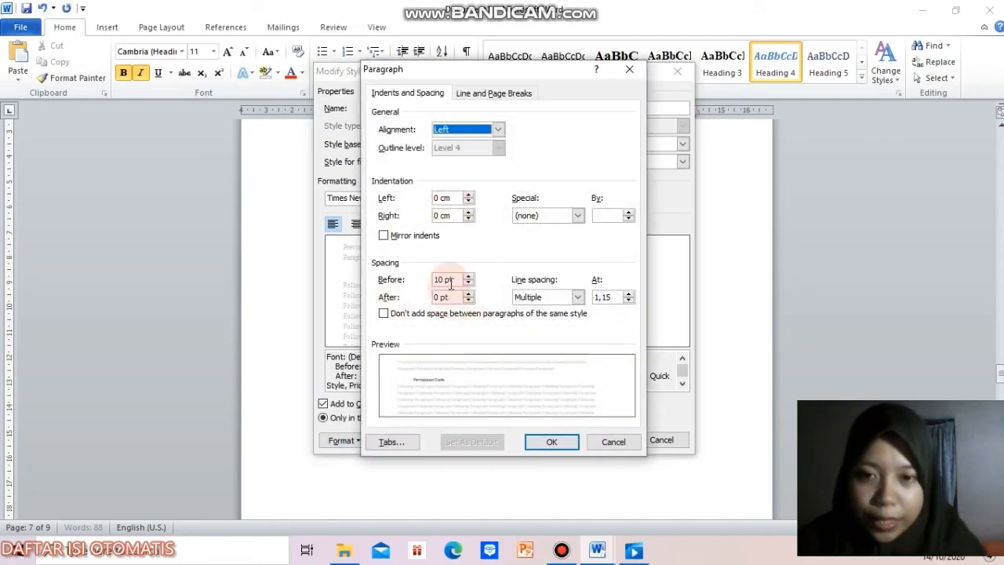
left_click(441, 282)
key("BackSpace")
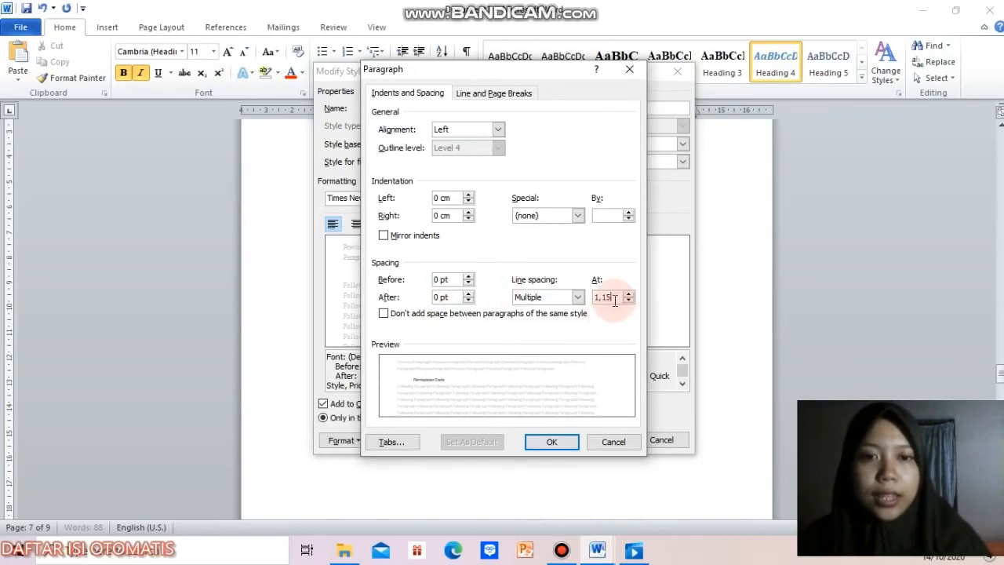
key("BackSpace")
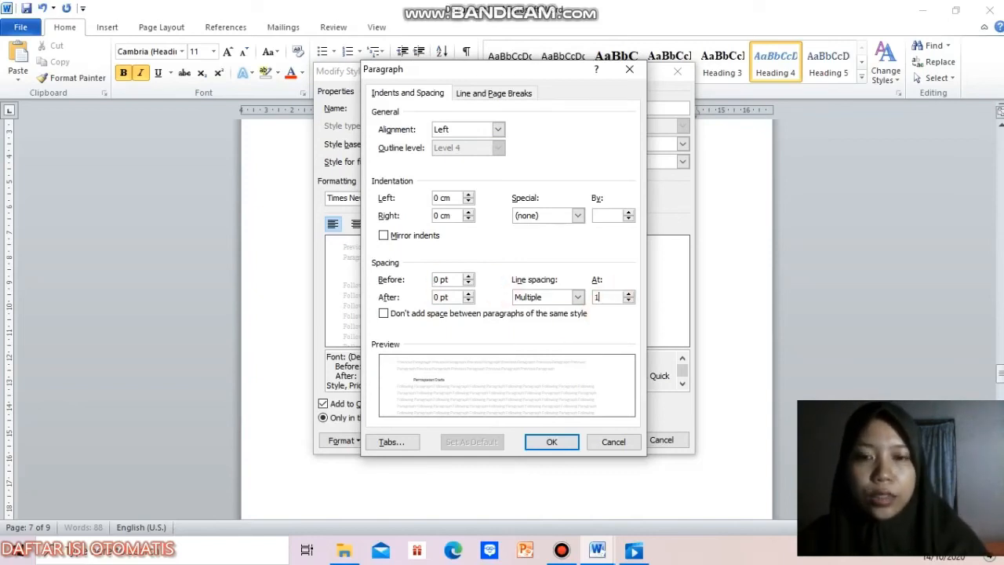
key("Return")
Step: Set the Heading 4 style's numbering to None, save the style changes and apply Heading 4 to "Pernapasan Perut"
left_click(345, 440)
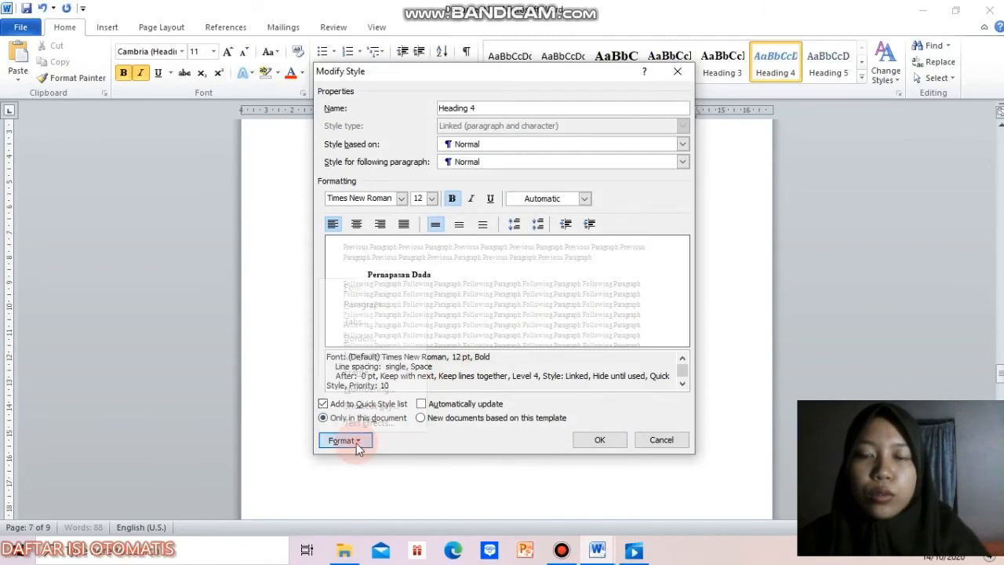
left_click(380, 385)
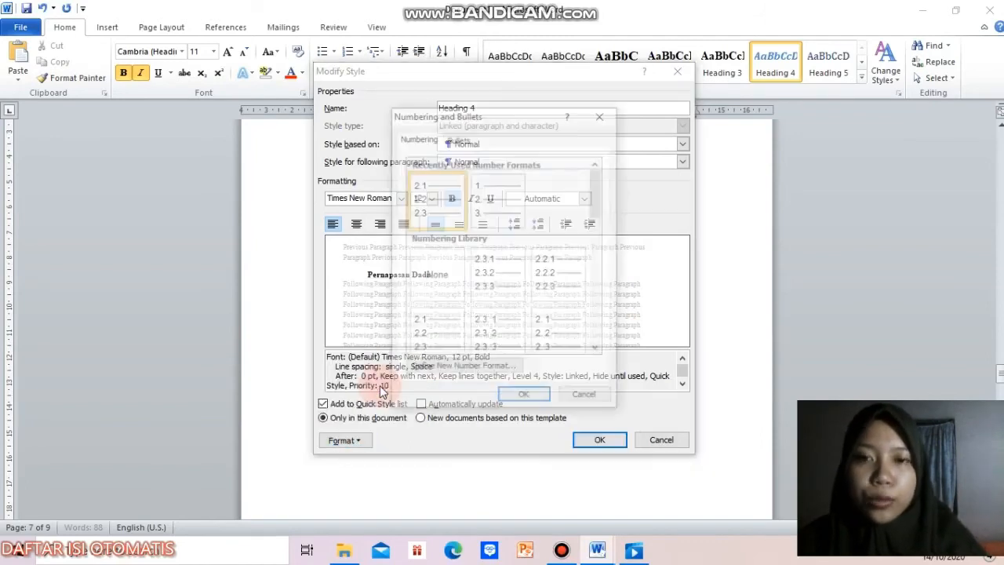
left_click(430, 288)
left_click(538, 402)
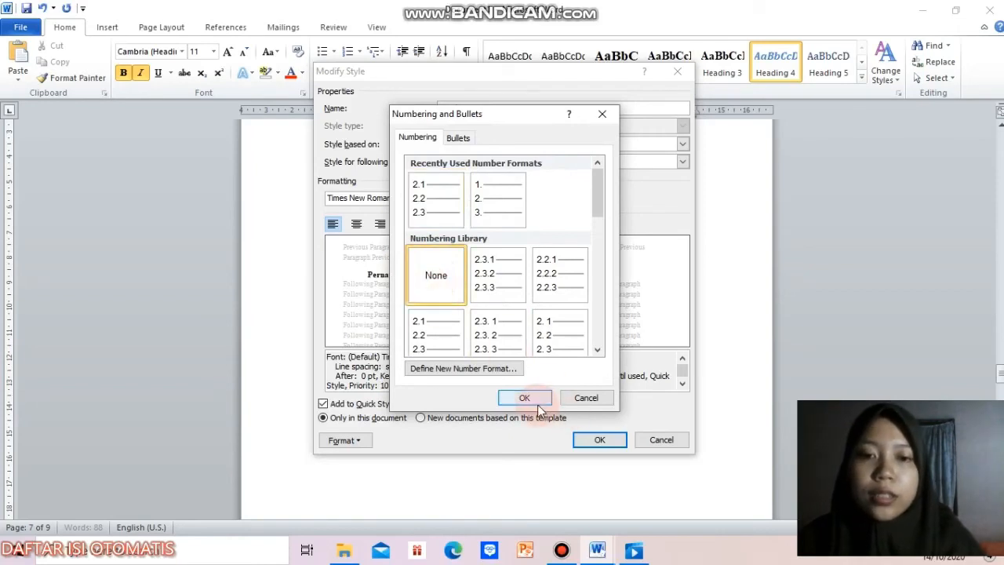
left_click(607, 444)
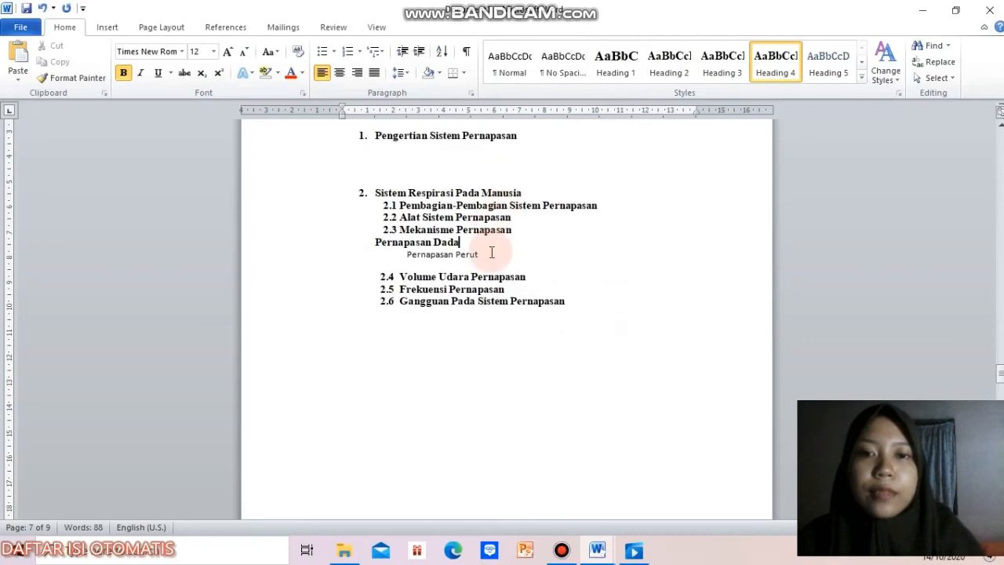
left_click(492, 252)
left_click(773, 67)
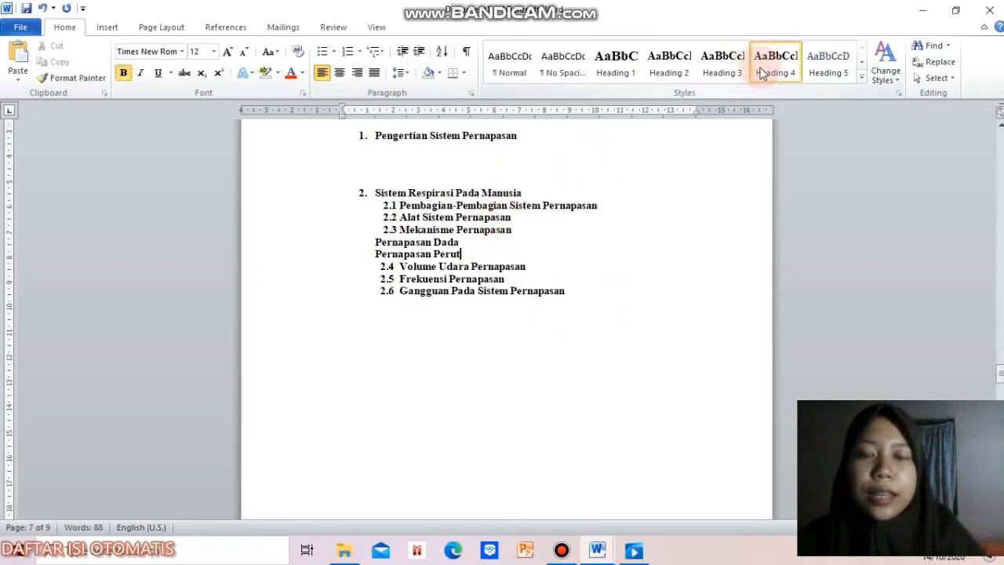
Step: Number "Pernapasan Dada" and "Pernapasan Perut" in the 1., 2., 3. format
left_click_drag(460, 254, 368, 244)
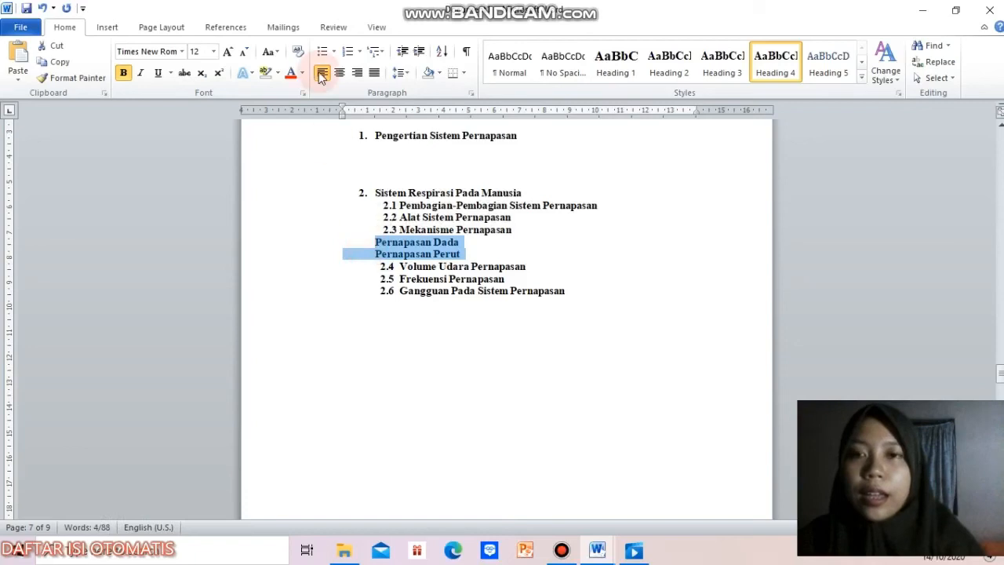
left_click(359, 52)
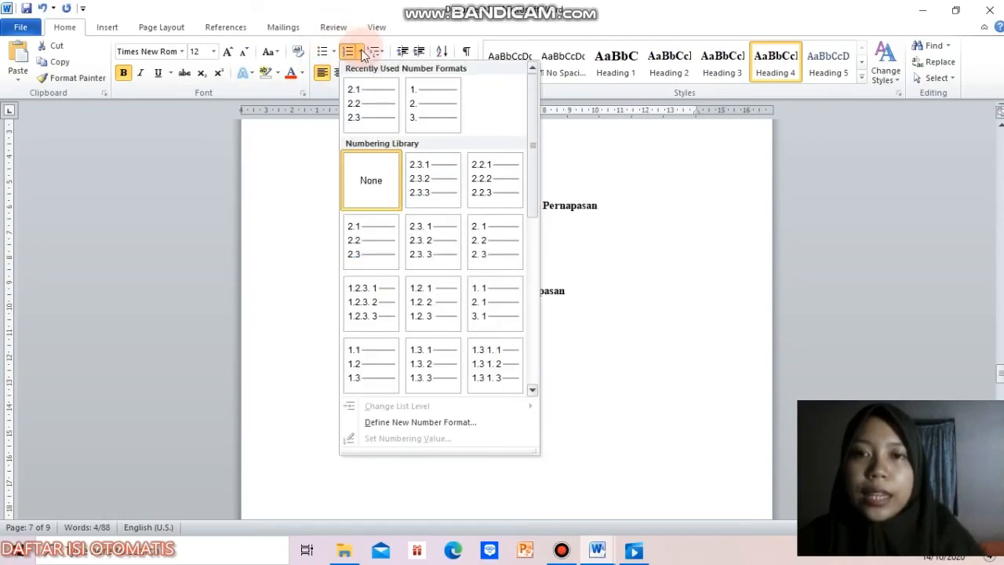
left_click(410, 92)
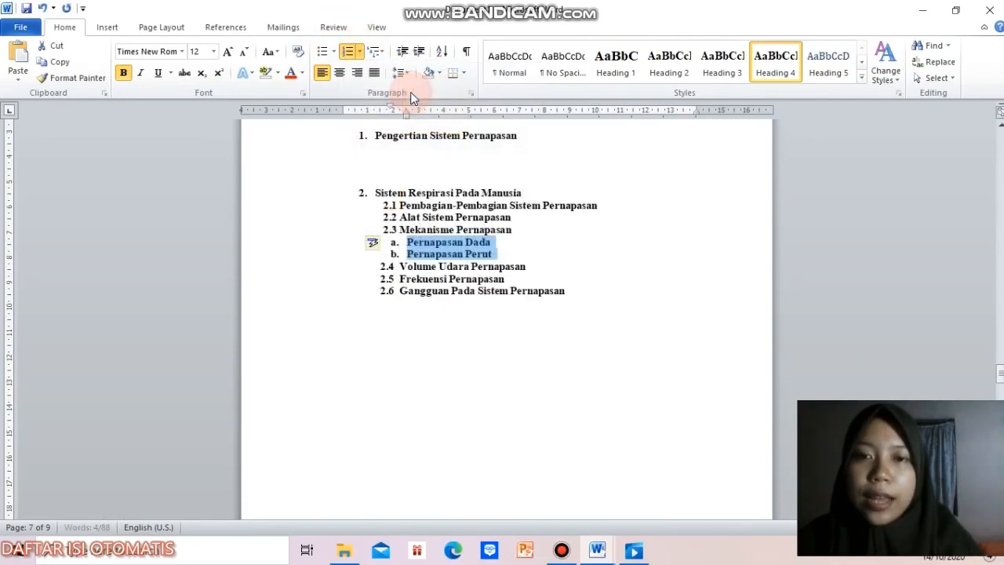
left_click(359, 52)
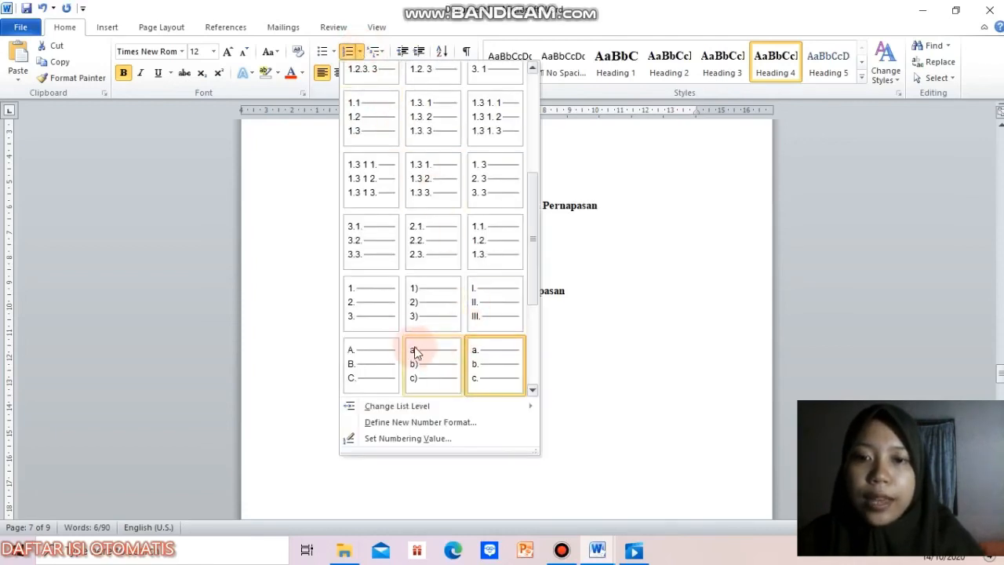
left_click(361, 307)
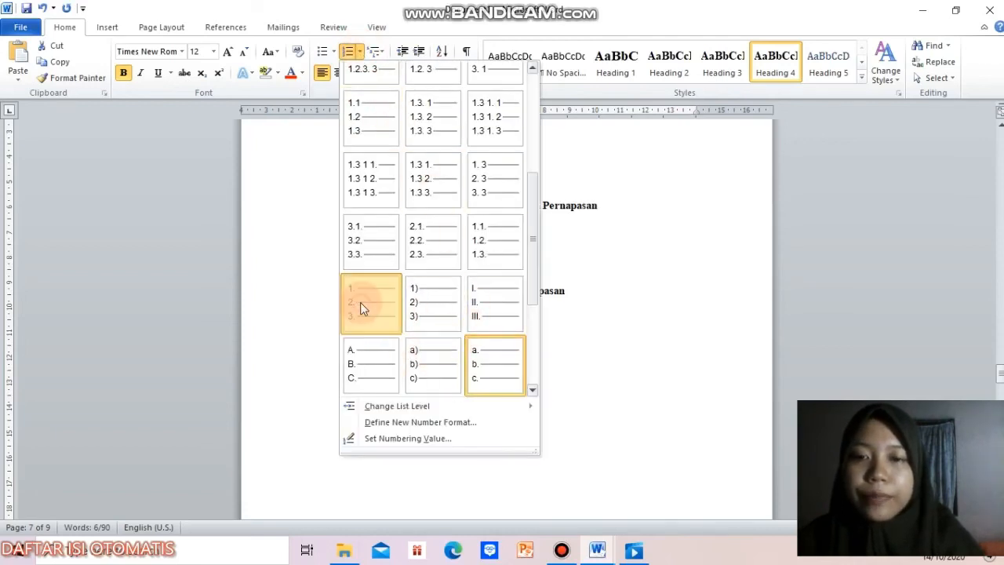
Step: Define the number format of "Pernapasan Dada" and "Pernapasan Perut" as 2.3.1 and indent both further beneath "Mekanisme Pernapasan"
left_click(359, 51)
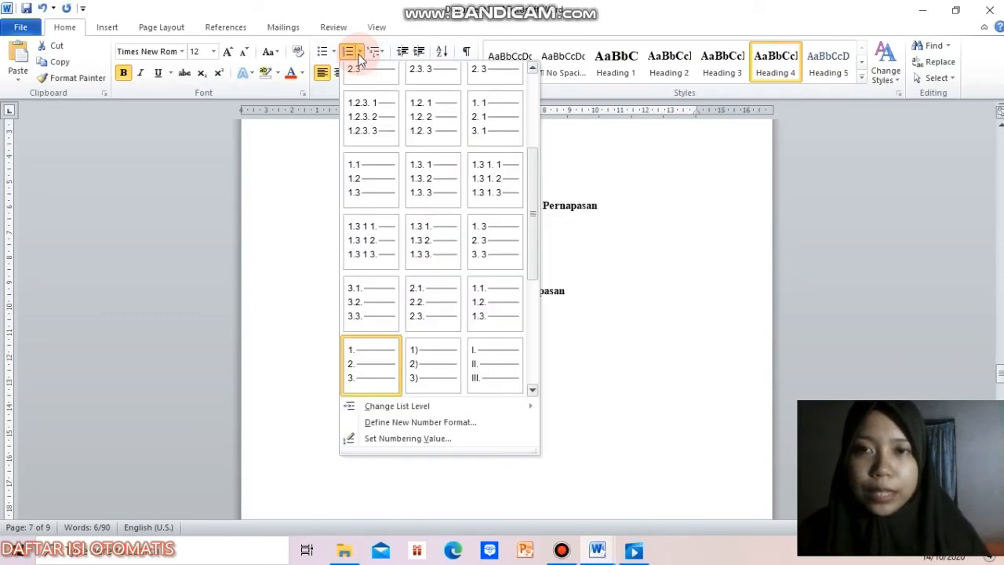
left_click(471, 422)
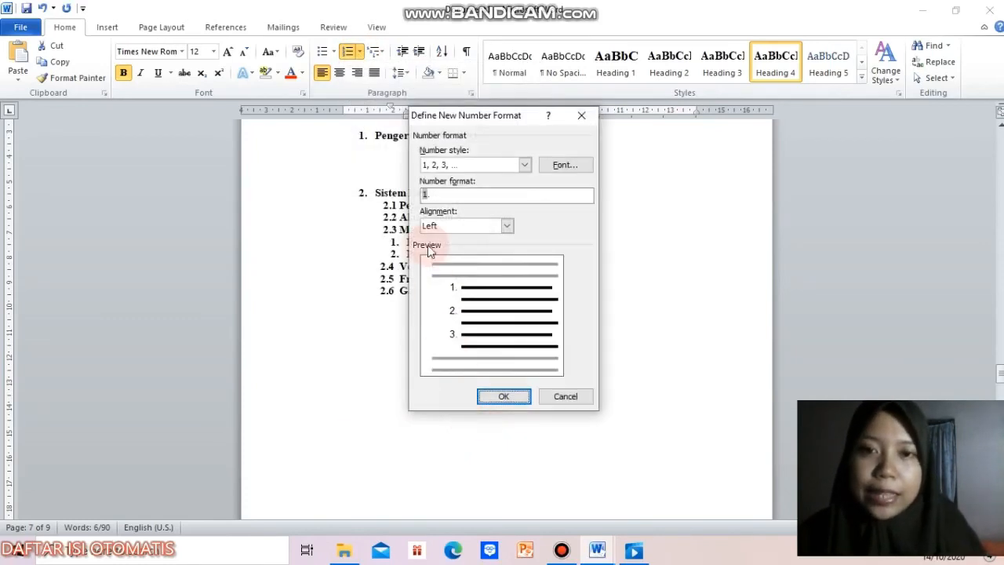
left_click(424, 194)
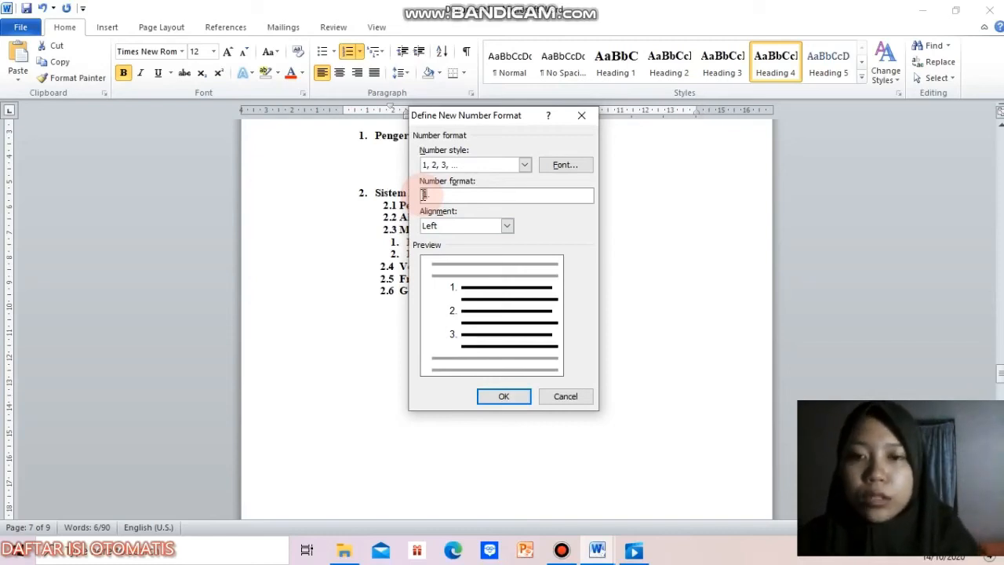
type("2.")
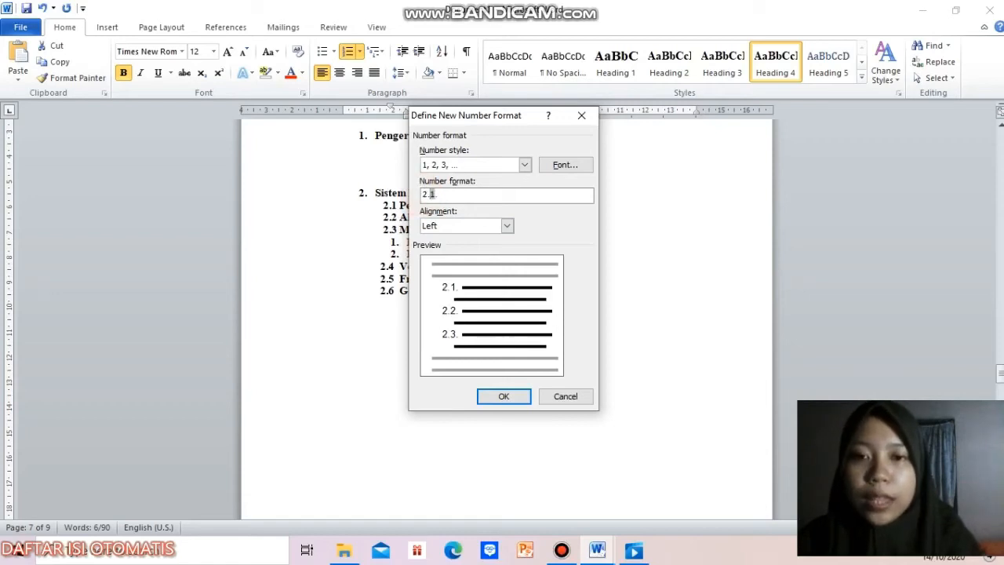
type("3.")
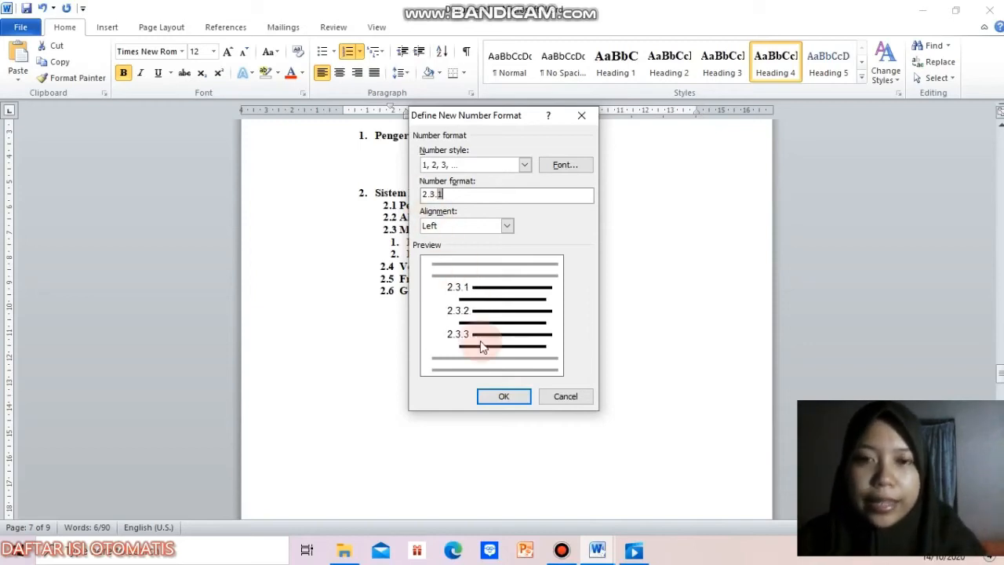
left_click(504, 397)
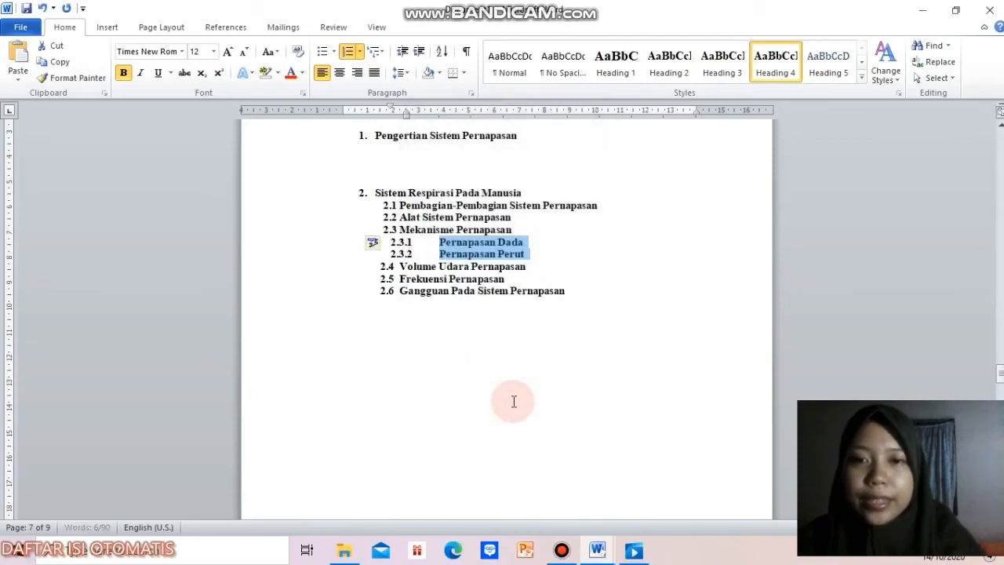
left_click_drag(405, 118, 425, 116)
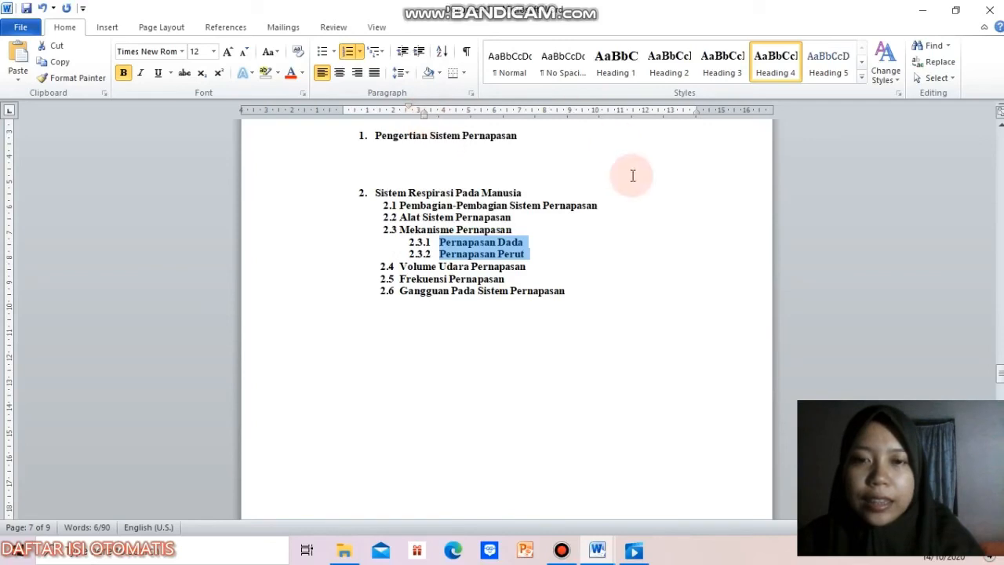
Step: Insert two blank lines below "Sistem Respirasi Pada Manusia" and two below "Pembagian-Pembagian Sistem Pernapasan"
left_click(563, 192)
key("Return")
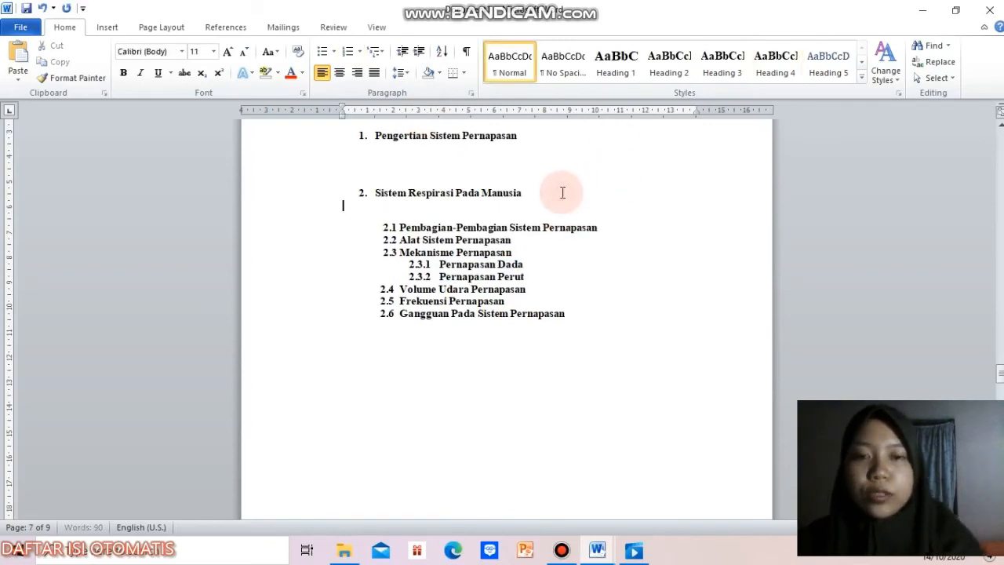
key("Return")
left_click(632, 251)
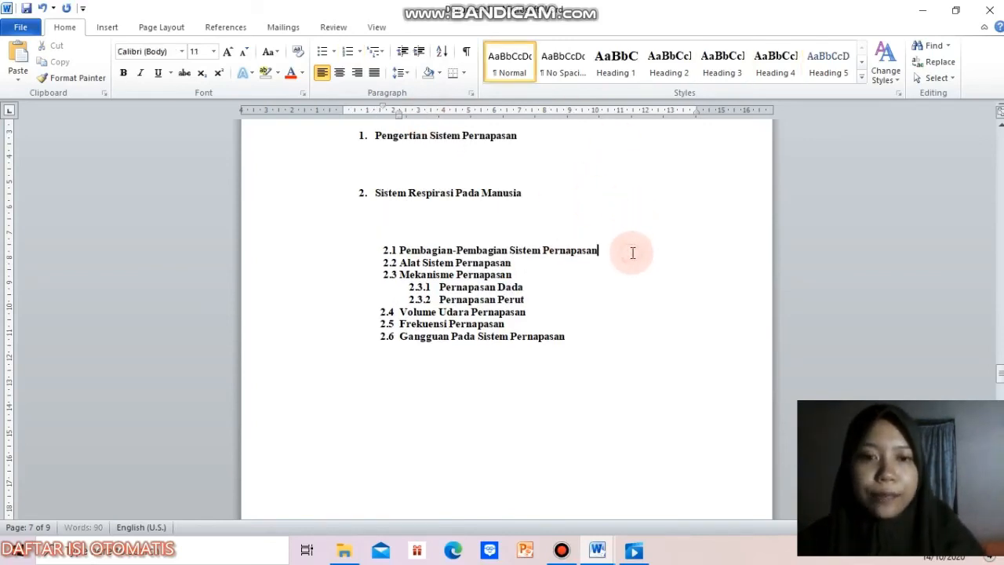
key("Return")
key("Return")
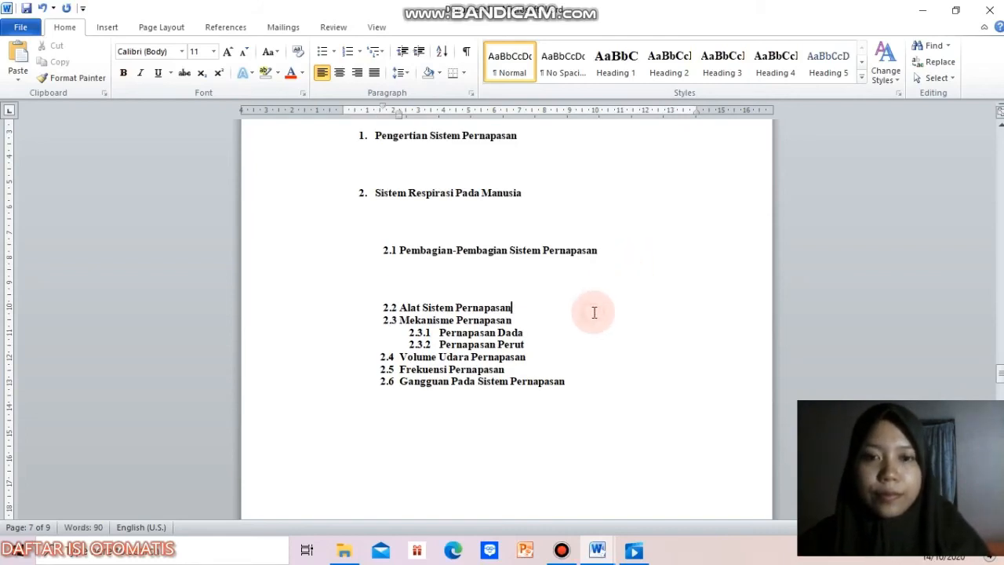
Step: Insert two blank lines each below "Alat Sistem Pernapasan", "Mekanisme Pernapasan" and "Pernapasan Dada"
key("Return")
key("Return")
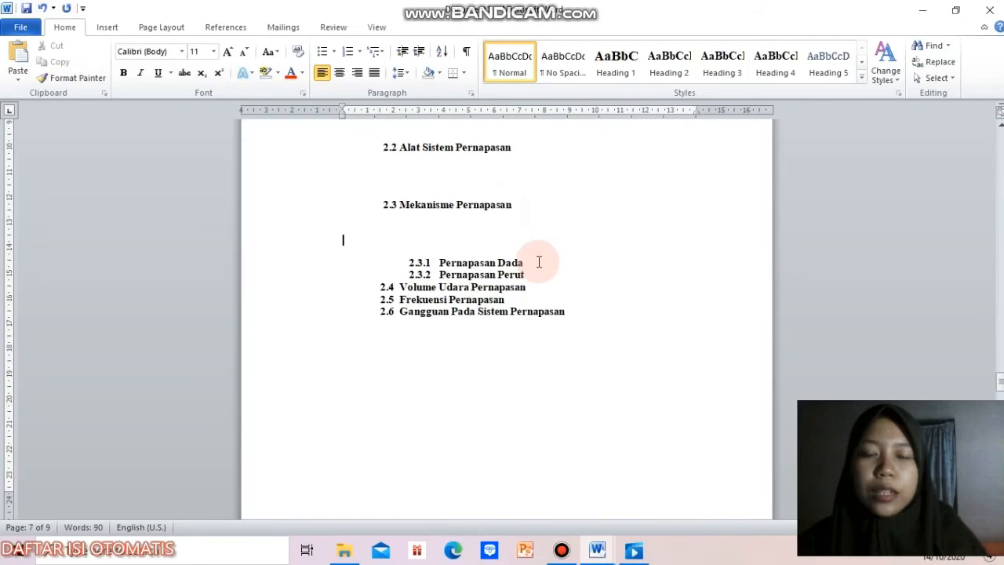
left_click(538, 262)
key("Return")
key("Return")
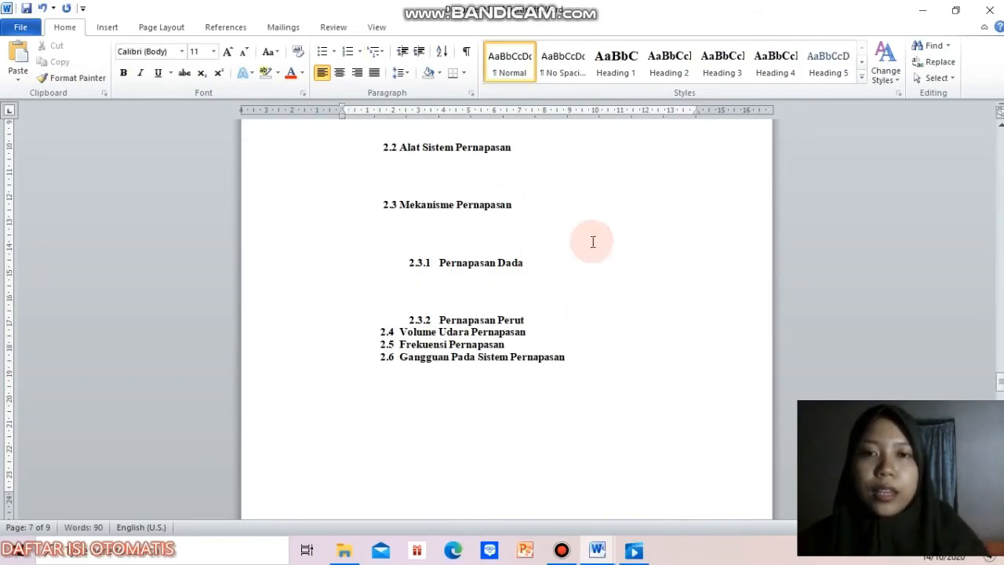
Step: Insert two blank lines below "Pernapasan Perut", before "Volume Udara Pernapasan"
left_click(556, 320)
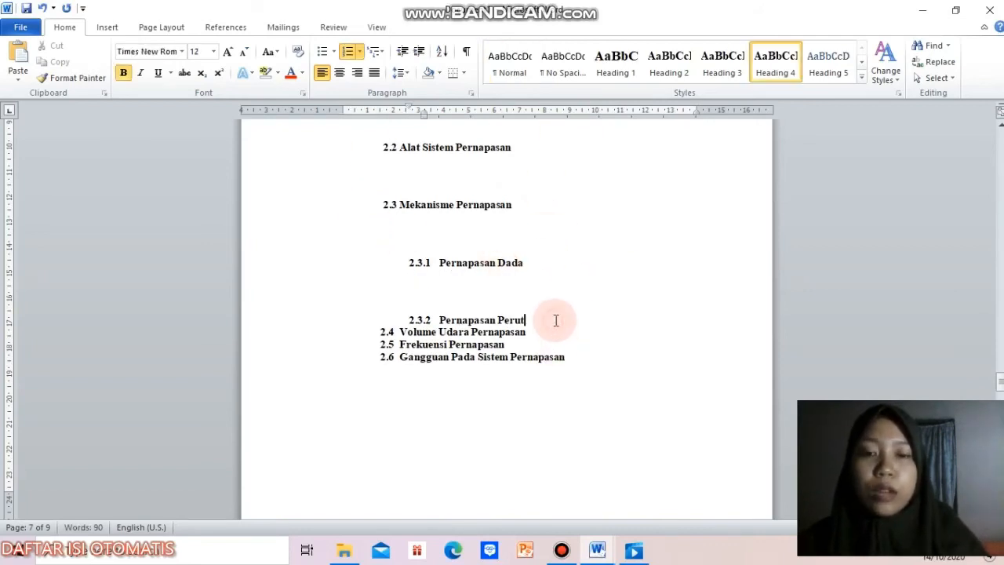
key("Return")
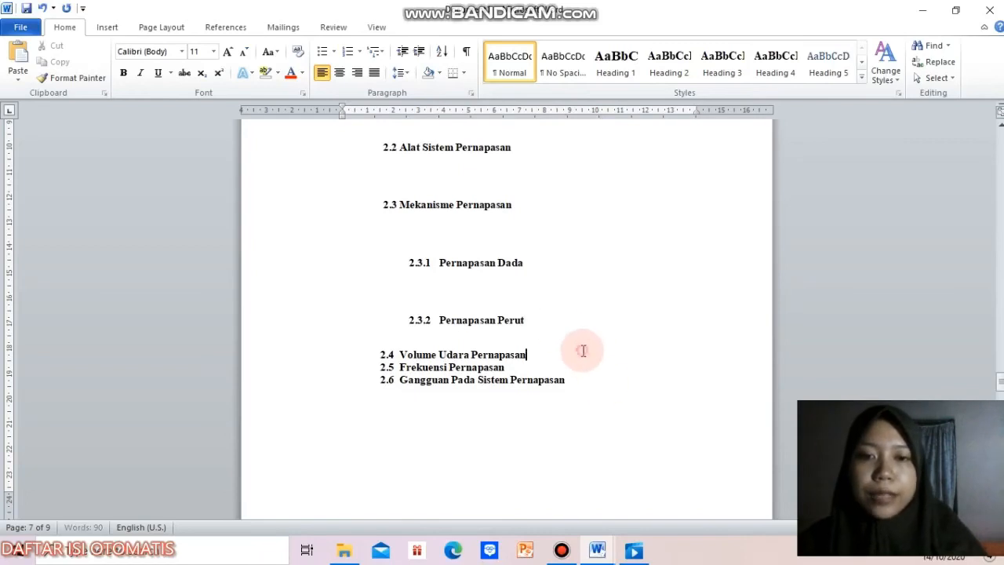
left_click(583, 351)
key("Up")
key("Return")
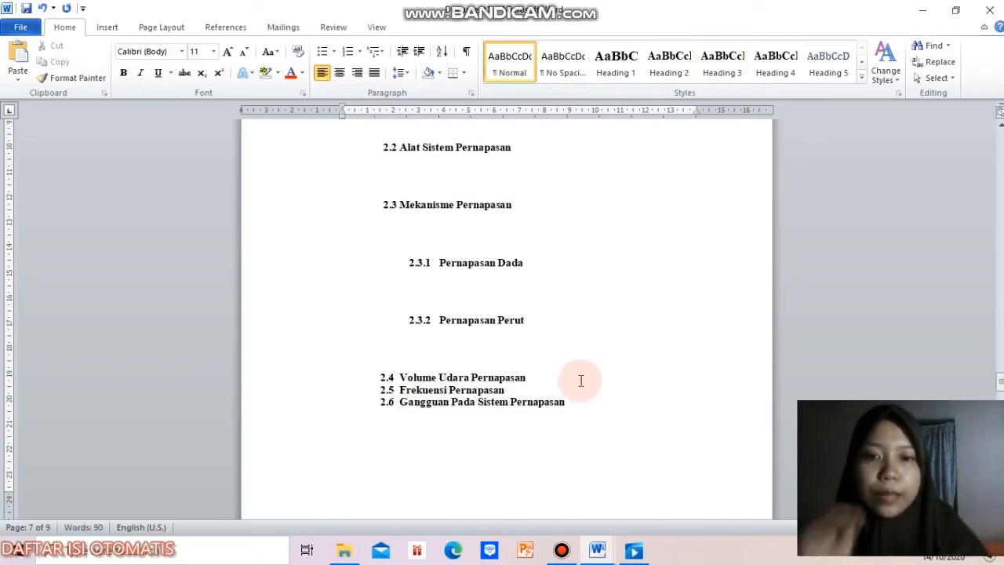
Step: Insert two blank lines below "Volume Udara Pernapasan" and two below "Frekuensi Pernapasan"
left_click(554, 375)
key("Return")
key("Return")
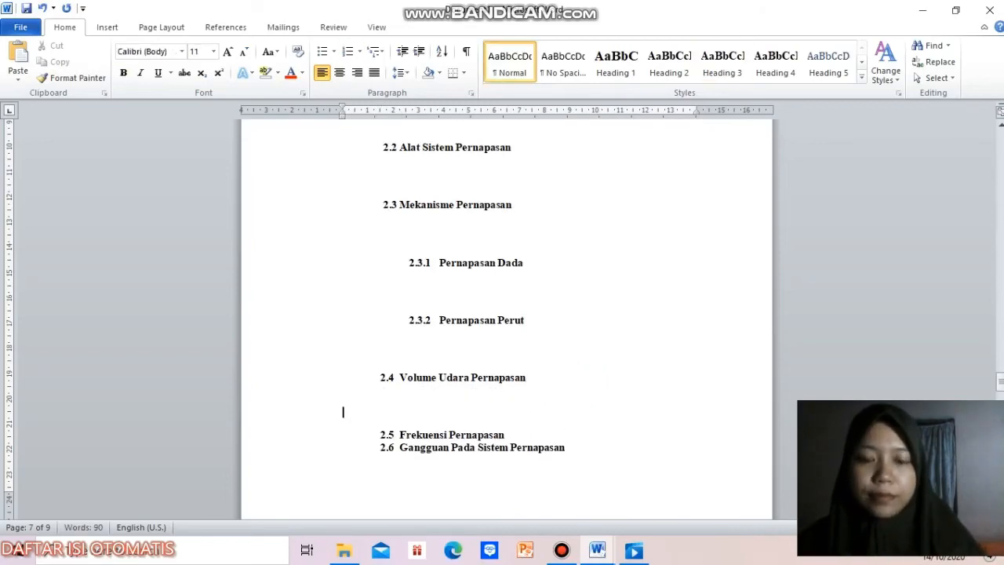
left_click(510, 434)
key("Return")
key("Return")
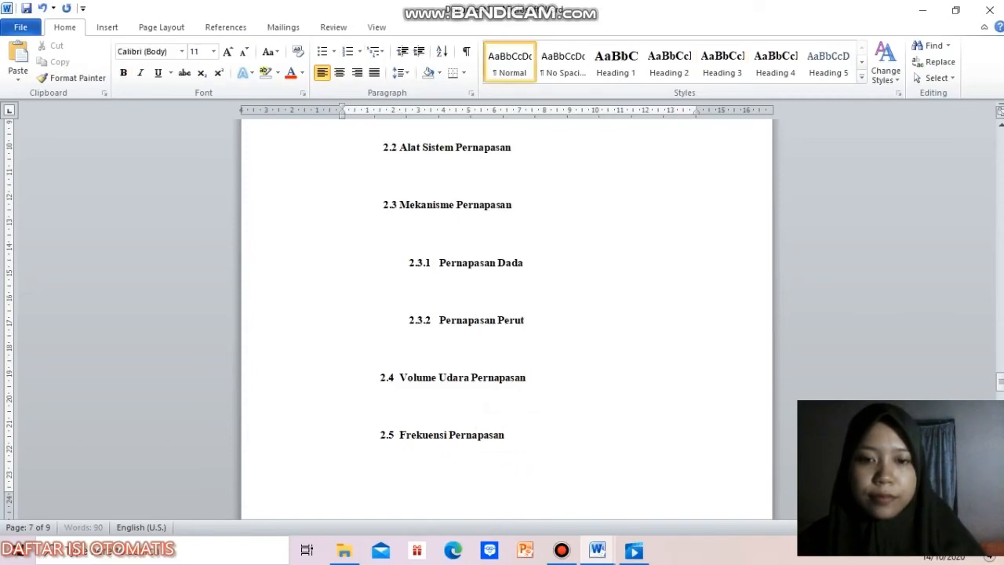
Step: Remove one blank line below "Frekuensi Pernapasan" and one below "Mekanisme Pernapasan"
key("BackSpace")
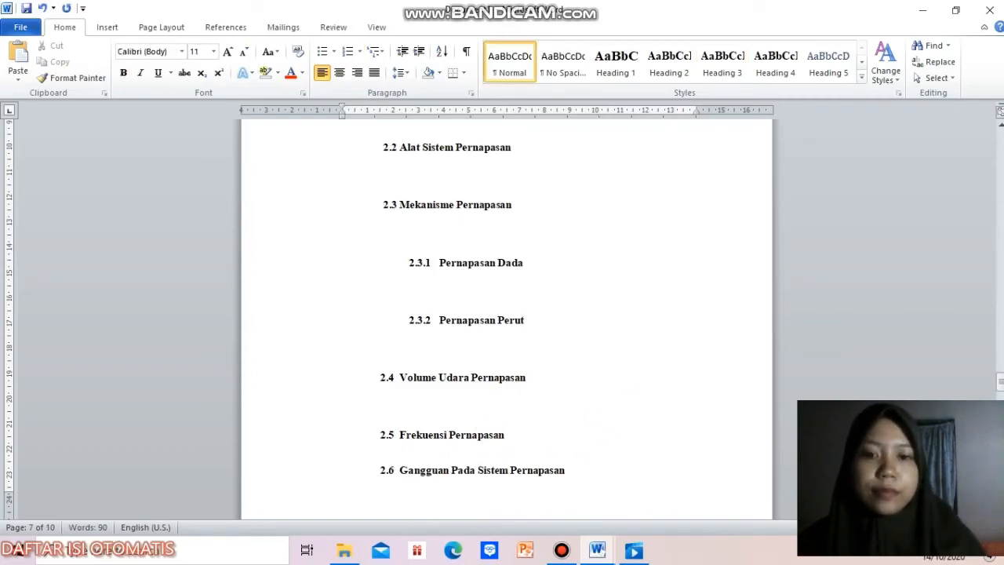
left_click_drag(1001, 384, 1001, 380)
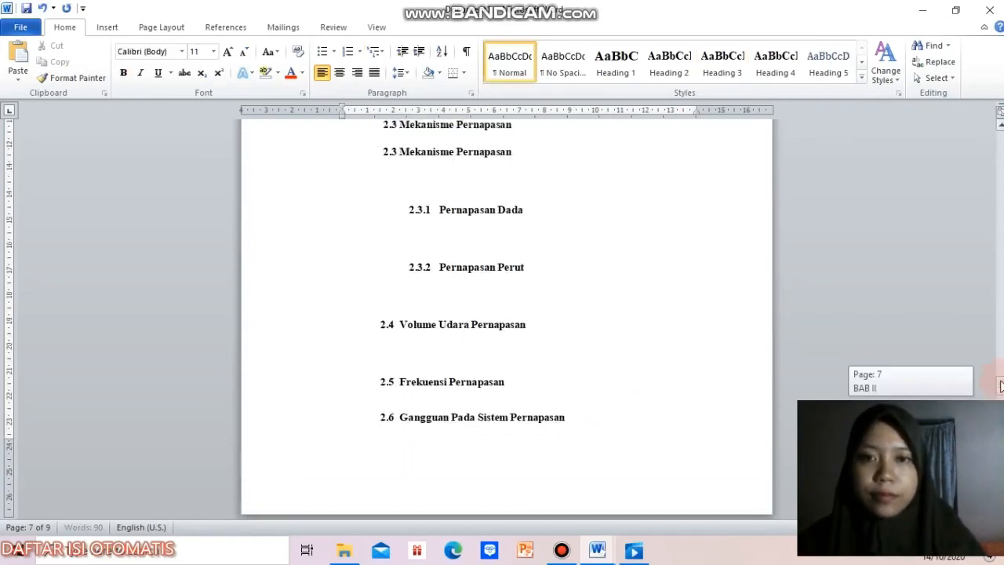
key("BackSpace")
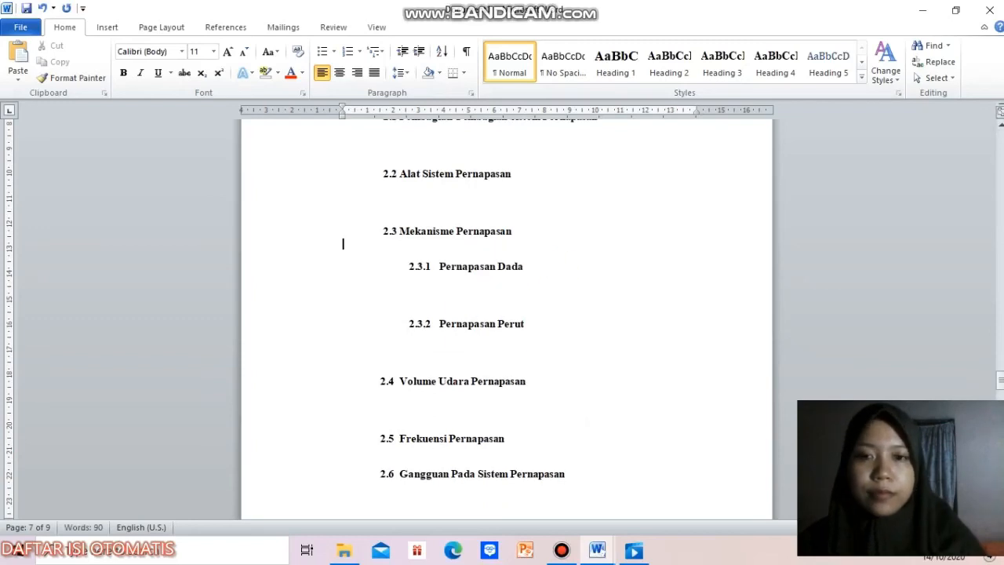
Step: Start a new line below the "PENUTUP" title of BAB III
mouse_move(1001, 380)
left_mouse_down()
mouse_move(1001, 365)
mouse_move(1001, 398)
left_mouse_up()
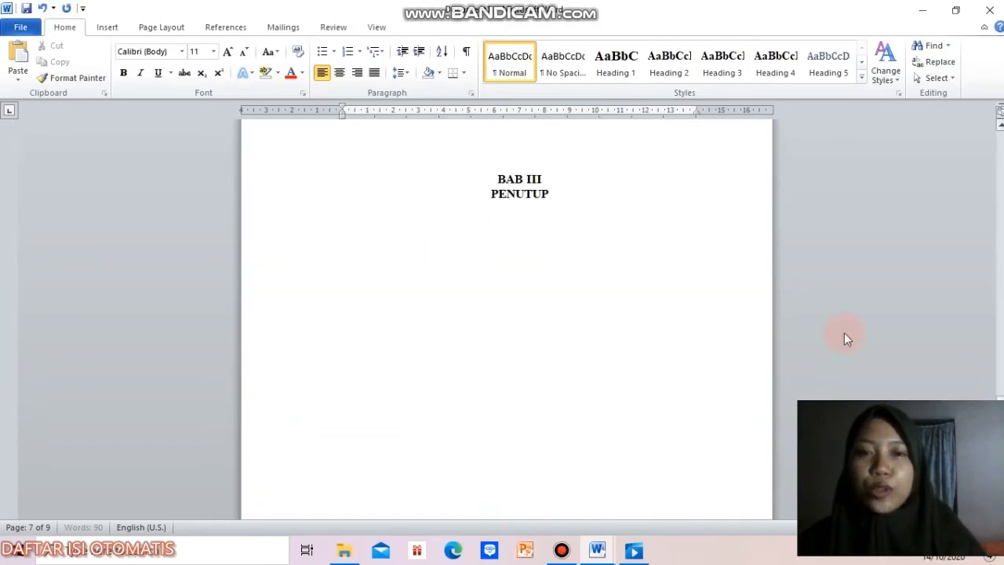
left_click(568, 193)
key("Return")
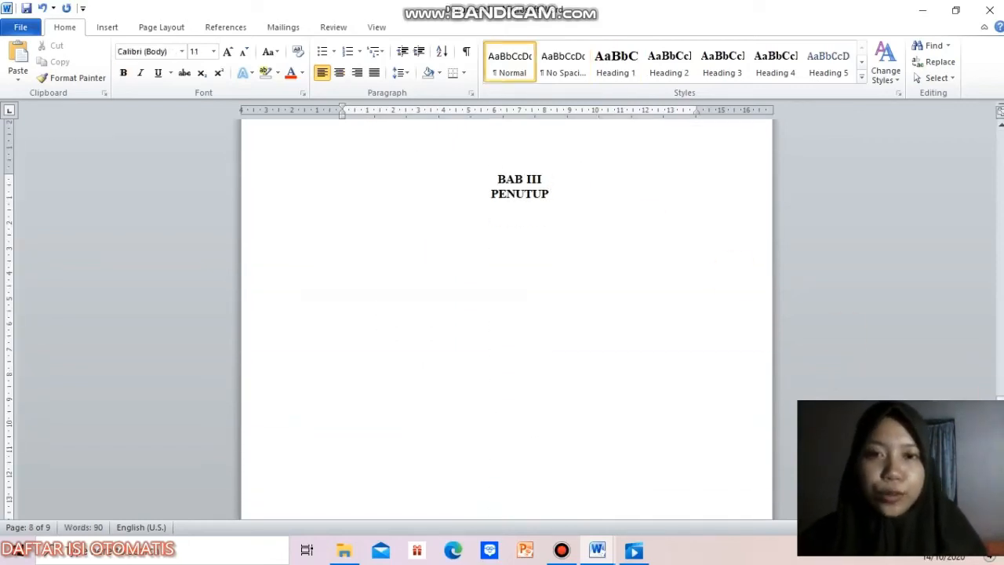
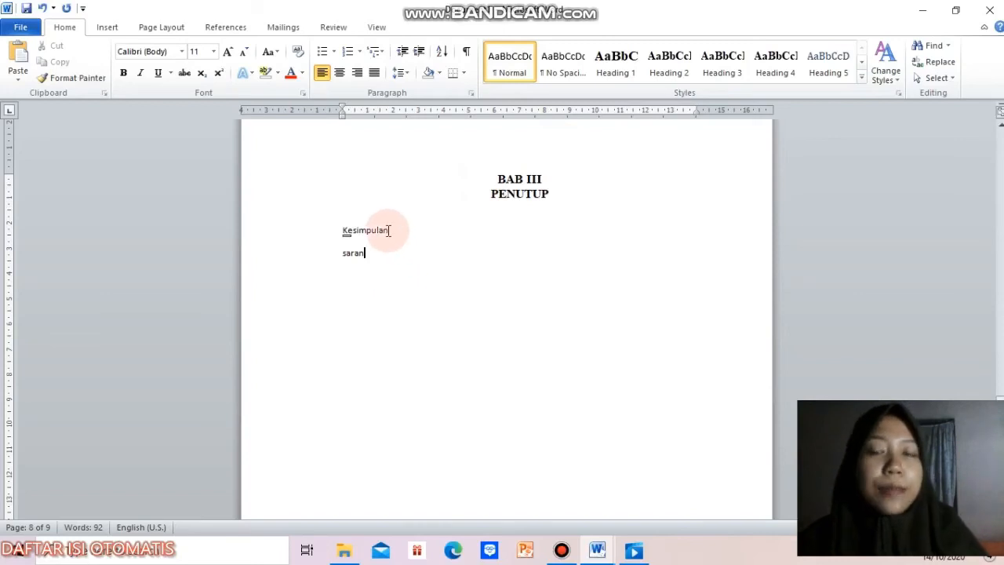
Step: Apply Heading 2 and 1., 2. numbering to "Kesimpulan" and "saran" in BAB III
left_click_drag(392, 262, 336, 230)
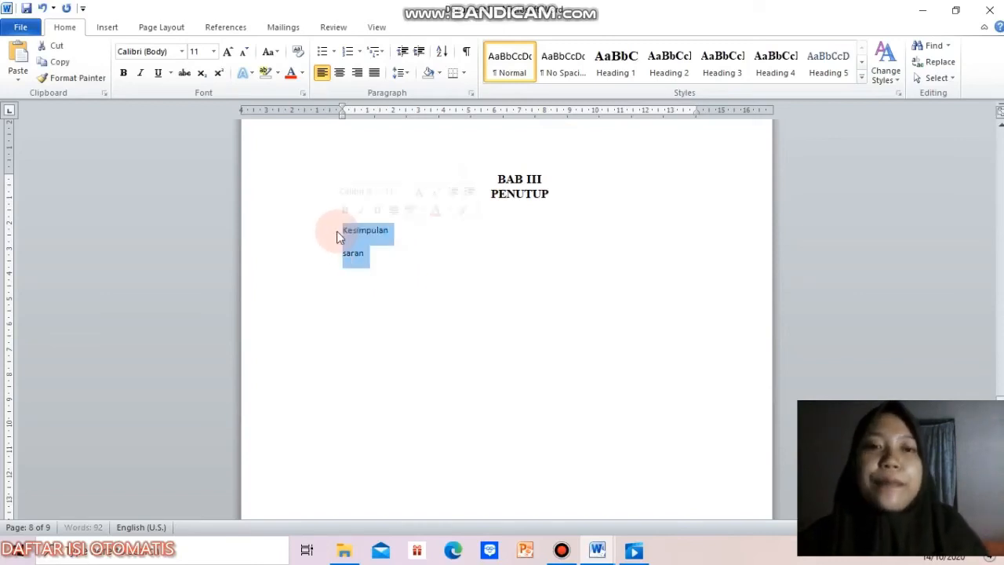
left_click(669, 61)
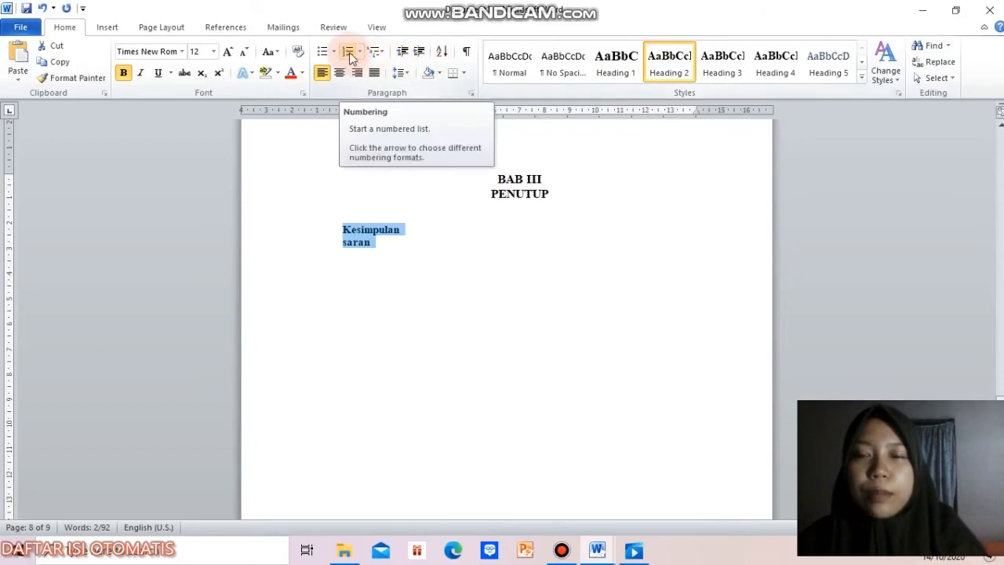
left_click(359, 52)
left_click(418, 97)
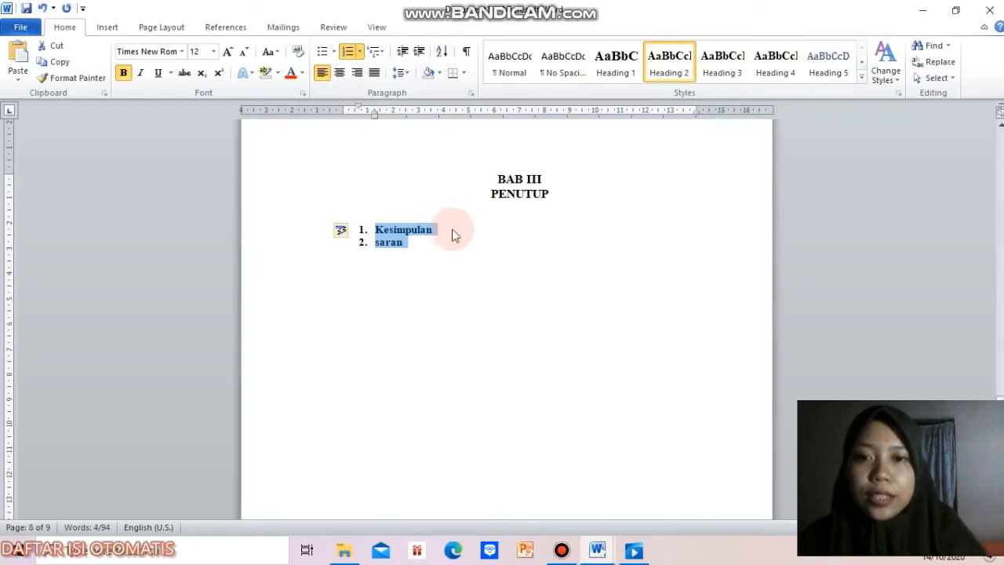
Step: Insert two blank lines below "Kesimpulan", before "saran"
left_click(452, 230)
key("Return")
key("Return")
Step: Start a new line below the "DAFTAR ISI" title
left_click_drag(1000, 365, 1001, 214)
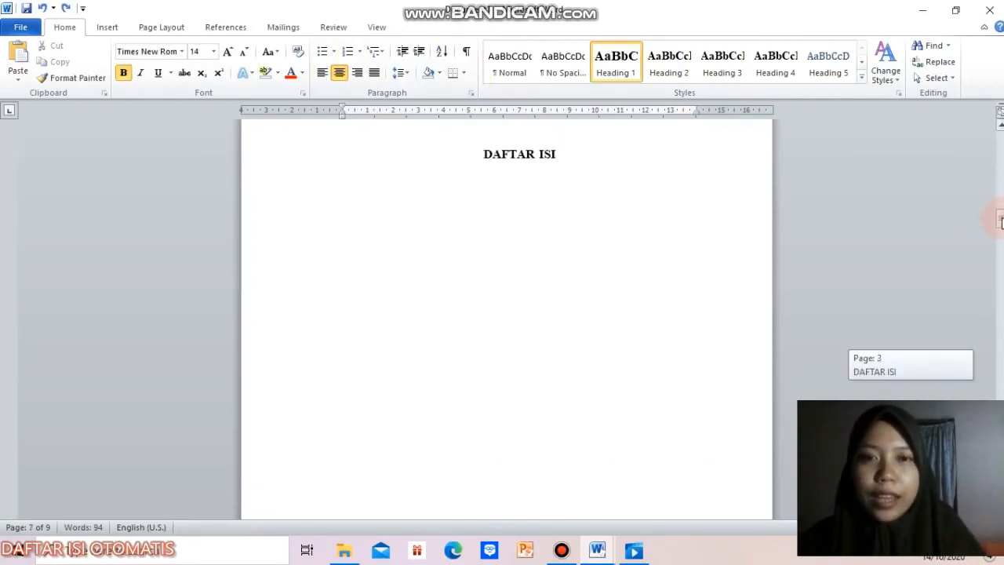
left_click(586, 192)
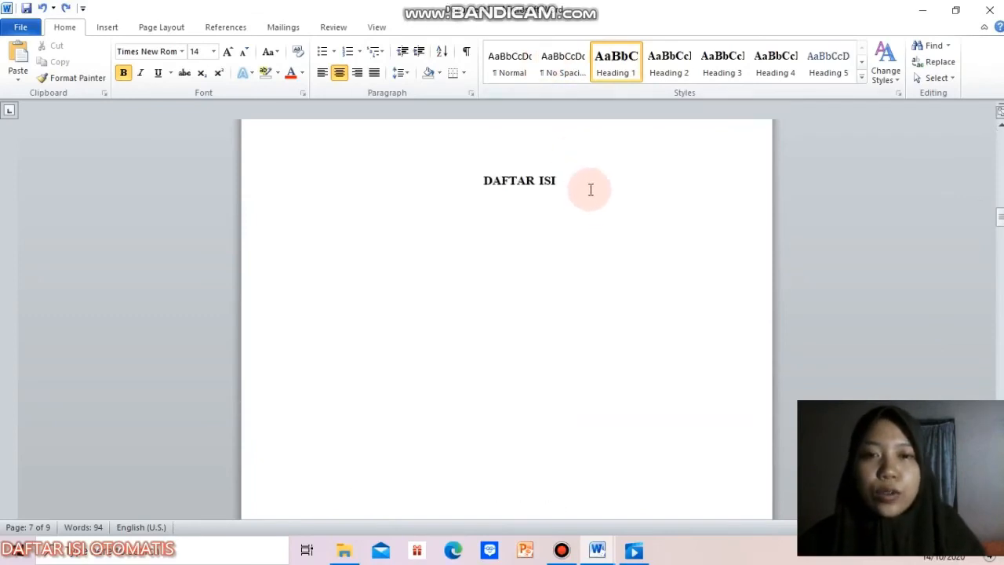
left_click(583, 183)
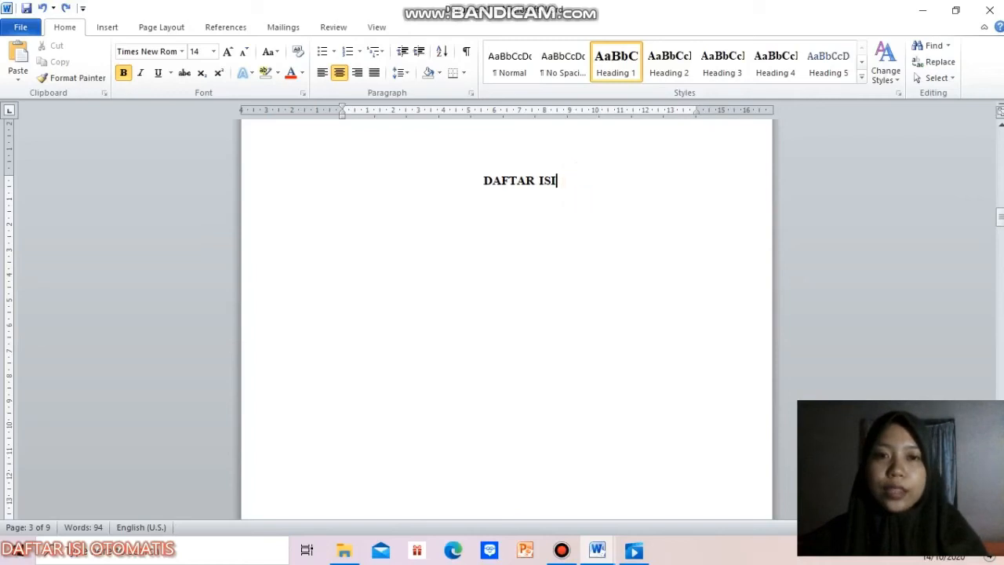
key("Return")
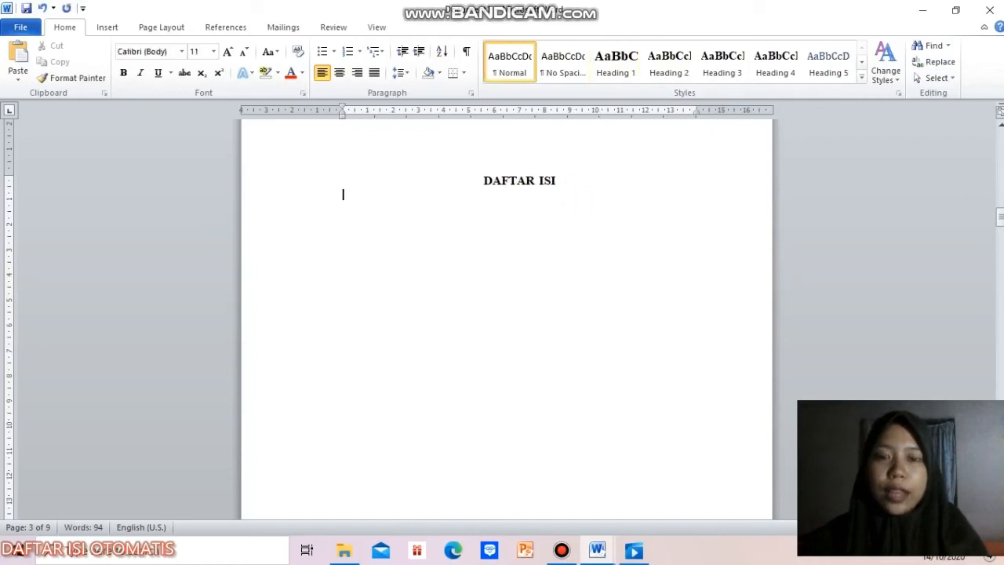
left_click(232, 31)
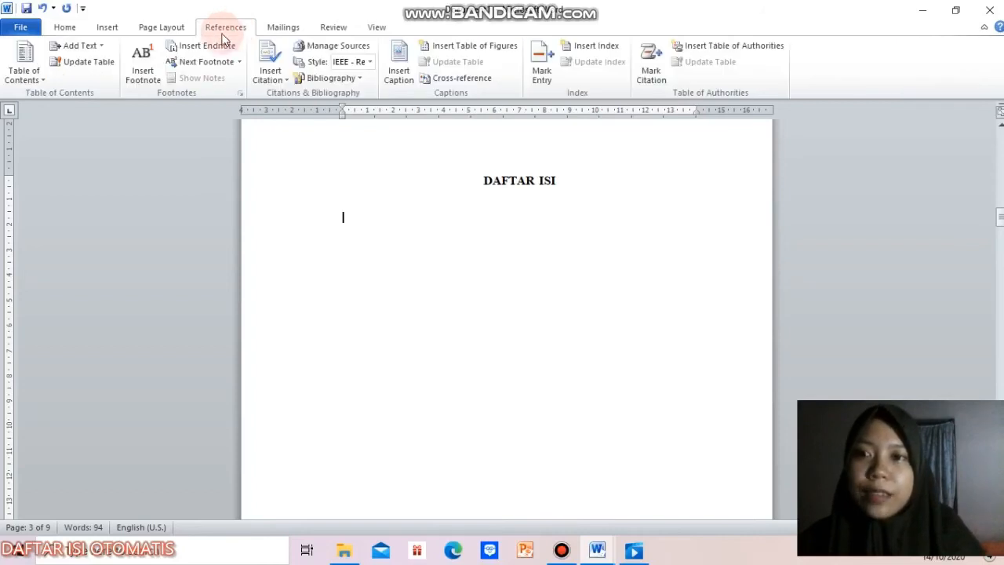
left_click(40, 80)
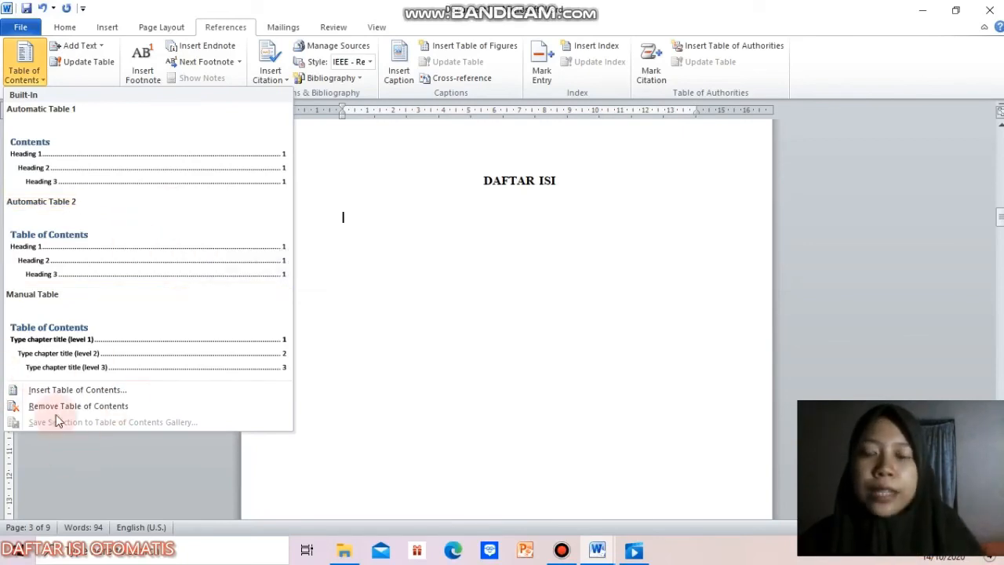
left_click(133, 395)
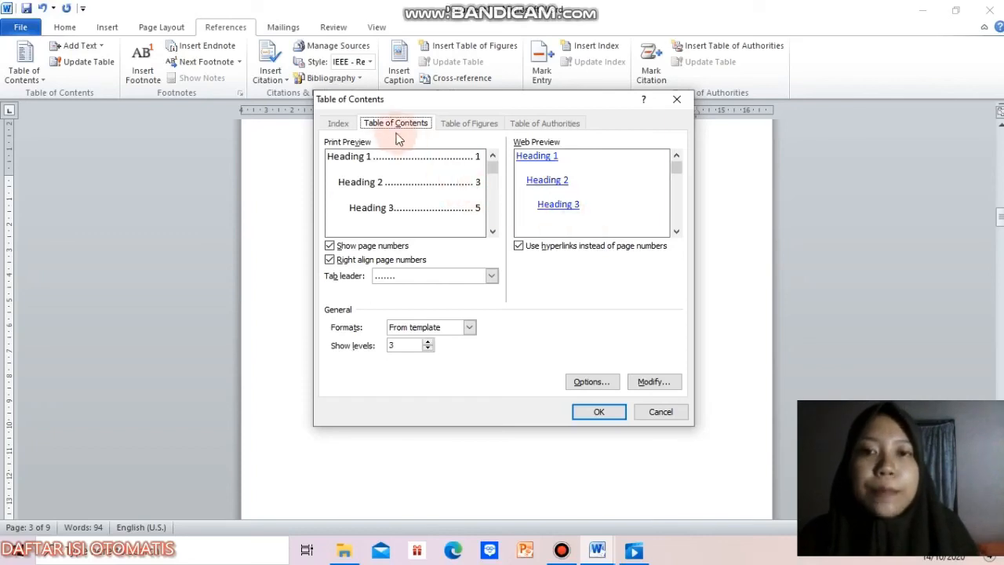
key("Escape")
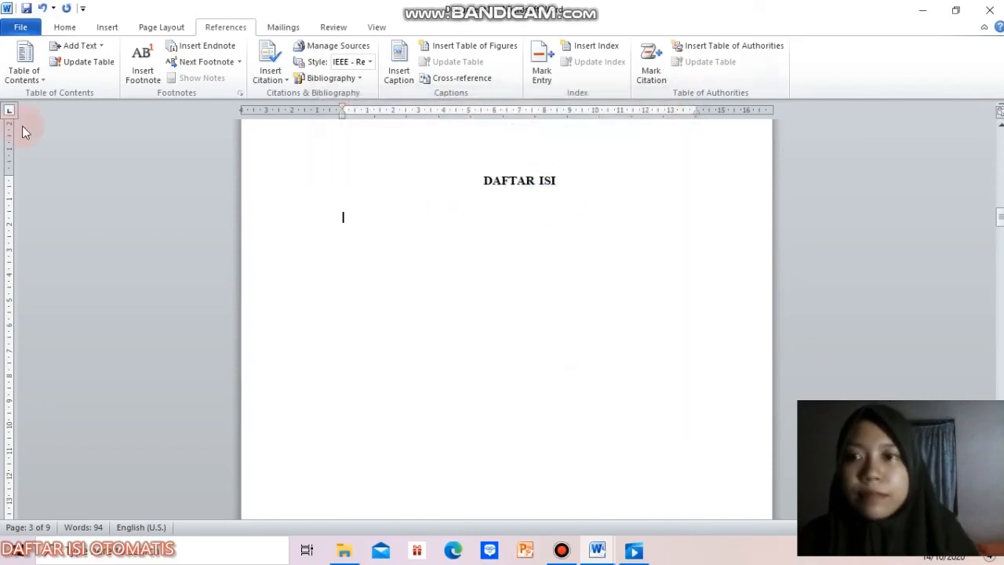
Step: Insert an automatic table of contents showing 4 heading levels below the "DAFTAR ISI" title
left_click(24, 67)
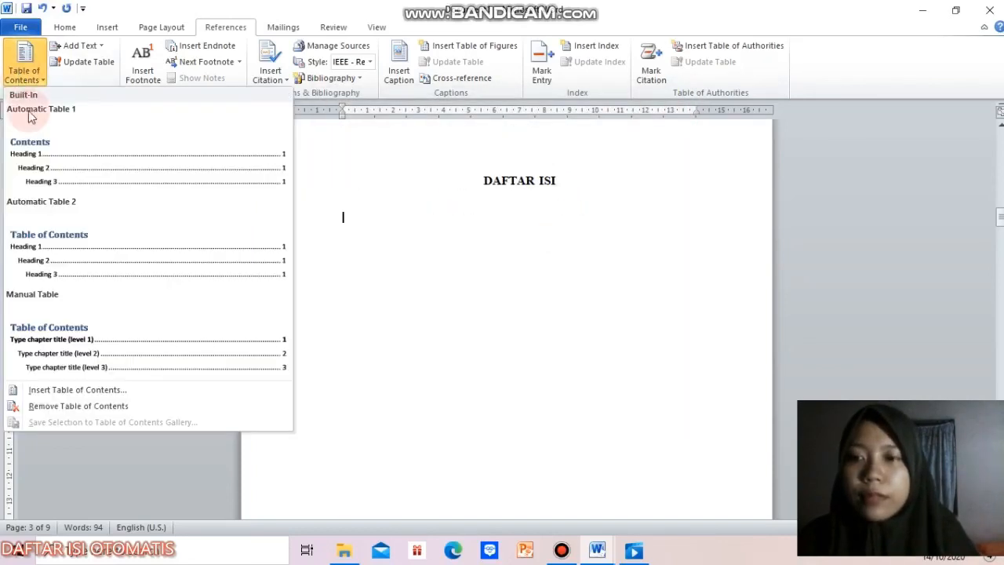
left_click(94, 389)
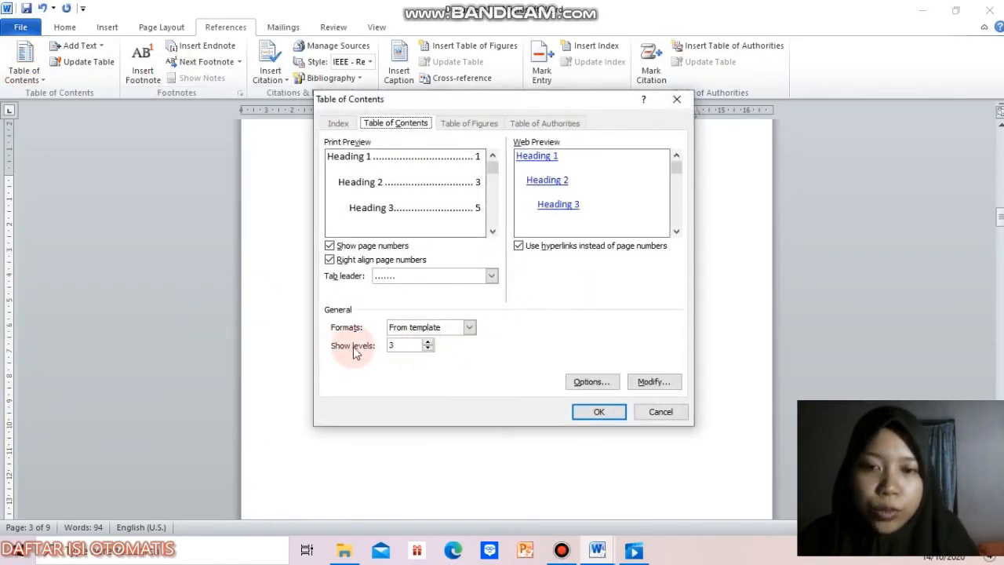
left_click(407, 347)
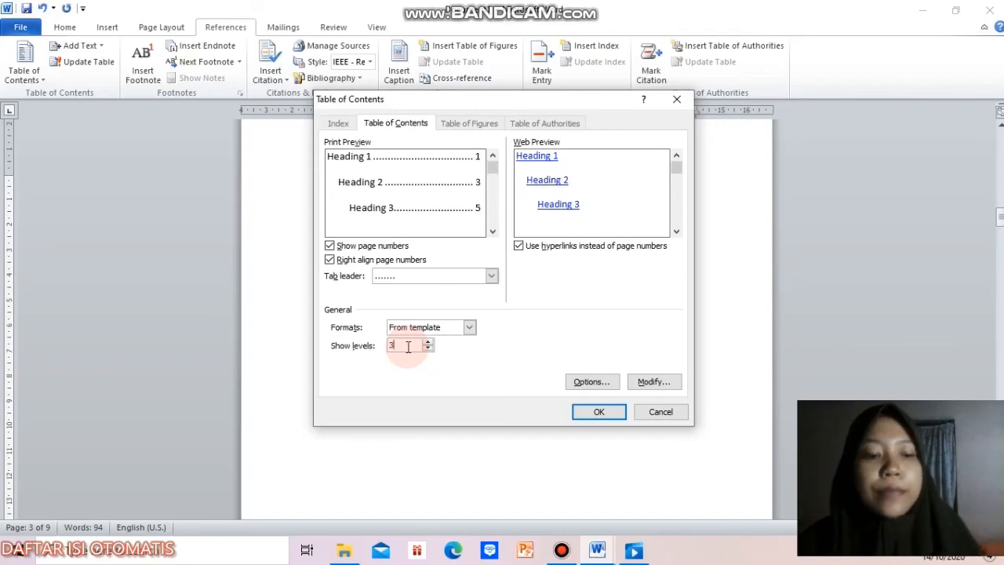
key("BackSpace")
type("4")
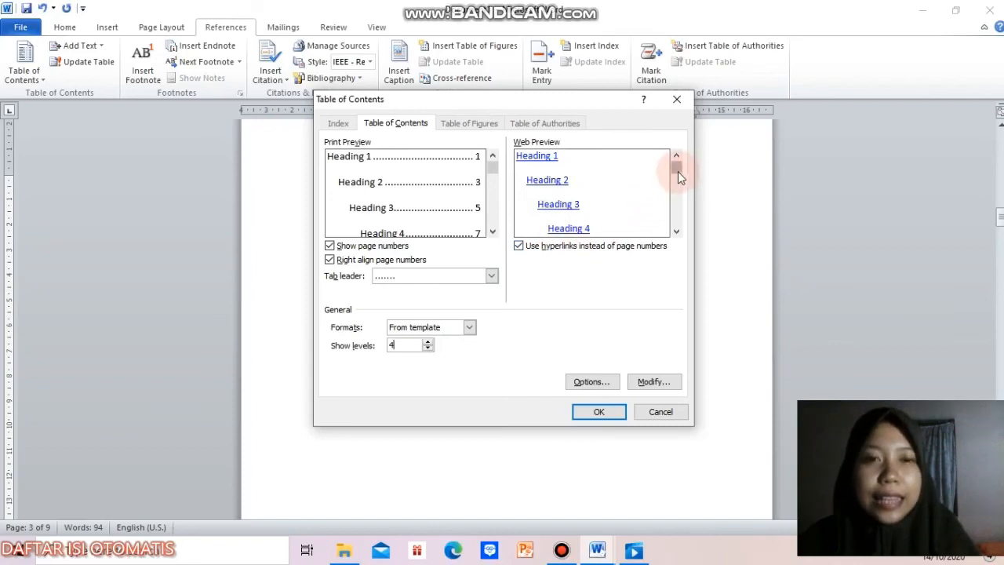
left_click_drag(681, 181, 680, 181)
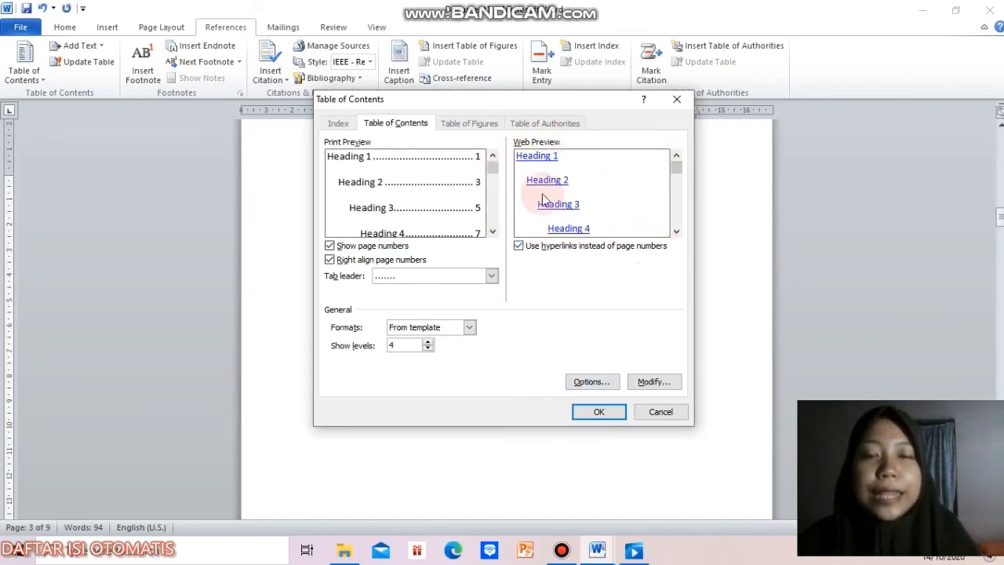
left_click(601, 411)
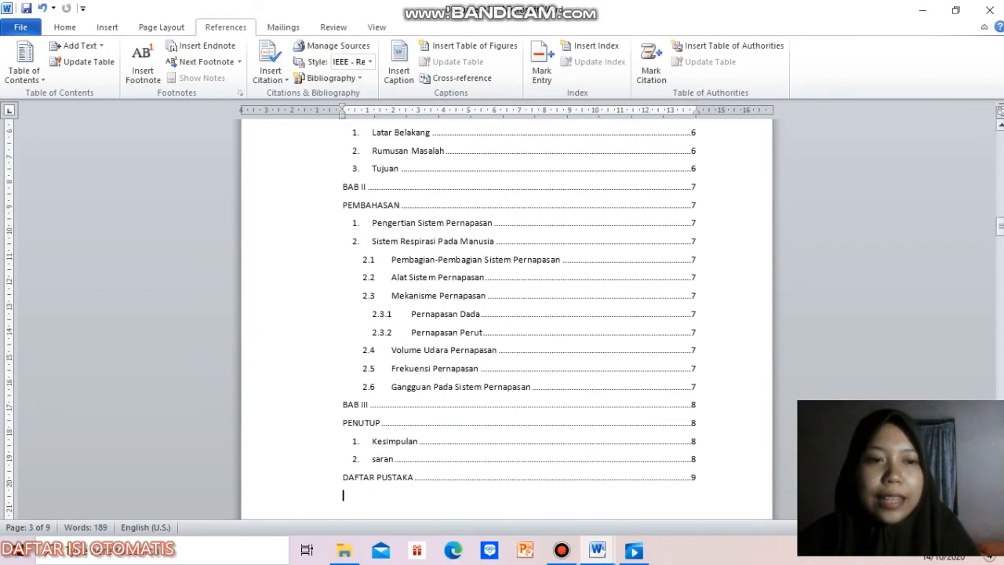
Step: Change the font of all table of contents entries to Times New Roman
mouse_move(1001, 228)
left_mouse_down()
mouse_move(1001, 208)
mouse_move(1001, 230)
mouse_move(998, 221)
left_mouse_up()
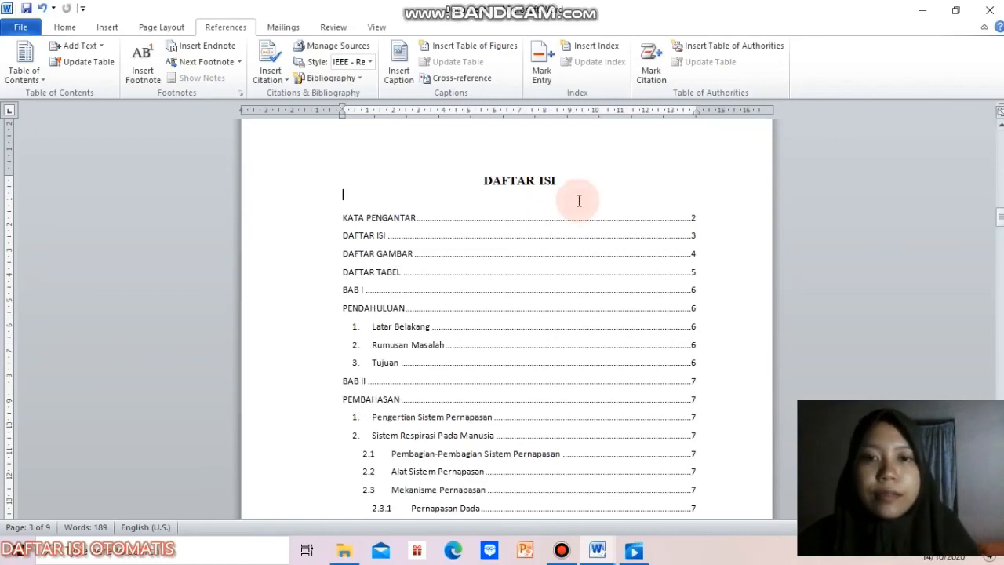
left_click_drag(339, 212, 452, 465)
key("shift+Down")
key("shift+Down")
key("shift+Down")
key("shift+Down")
key("shift+Down")
key("shift+Down")
key("shift+Down")
key("shift+Down")
key("shift+Down")
key("shift+Down")
key("shift+Down")
key("shift+Down")
key("shift+Down")
key("shift+Down")
key("shift+Up")
key("shift+Up")
key("shift+Up")
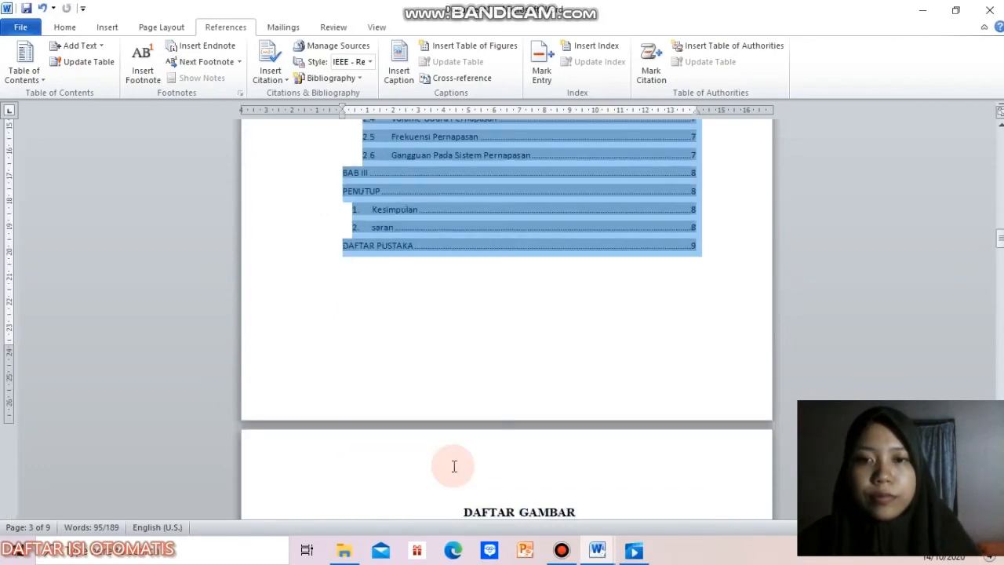
left_click(66, 26)
left_click(182, 51)
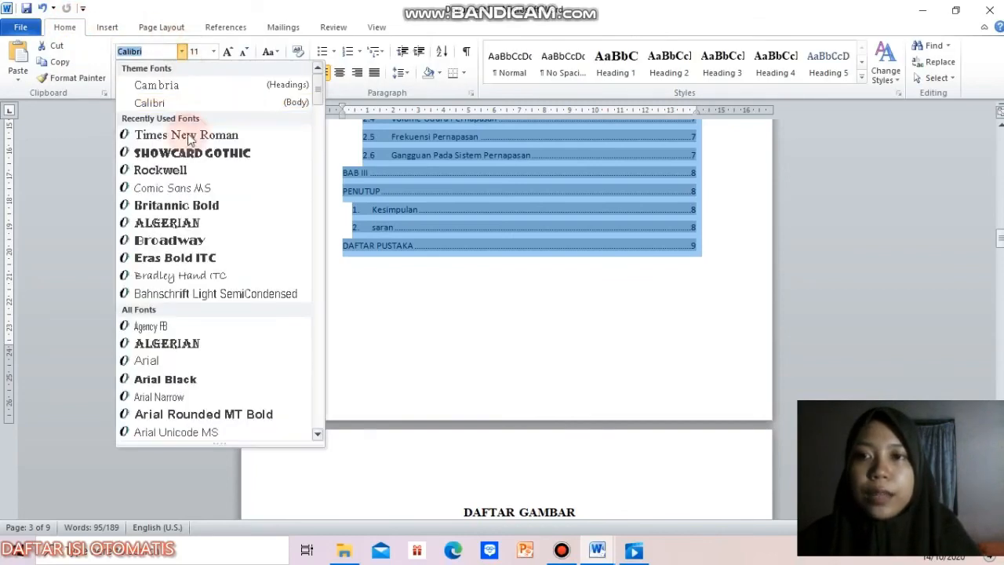
left_click(186, 137)
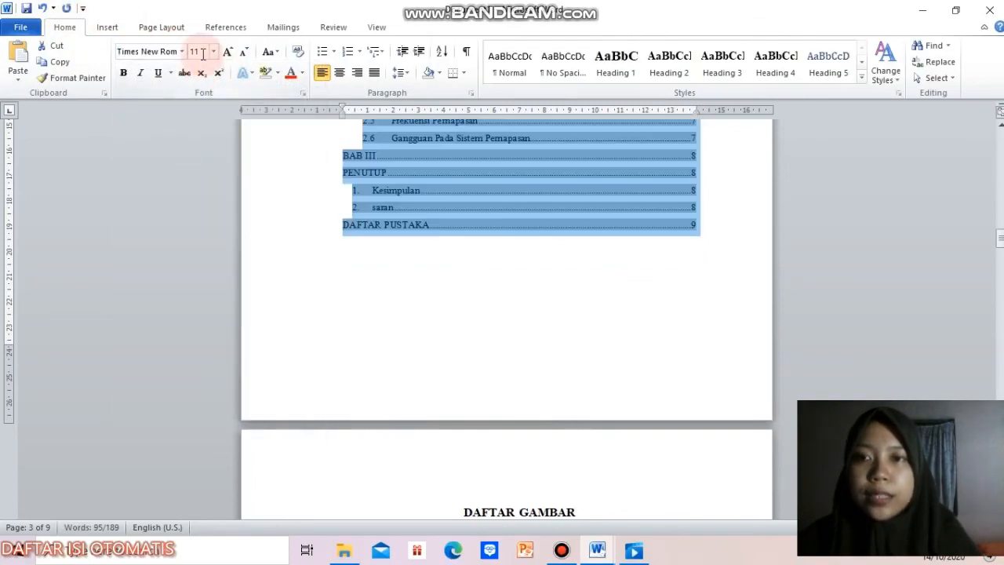
Step: Set the font size of the table of contents entries to 12
type("12")
key("Return")
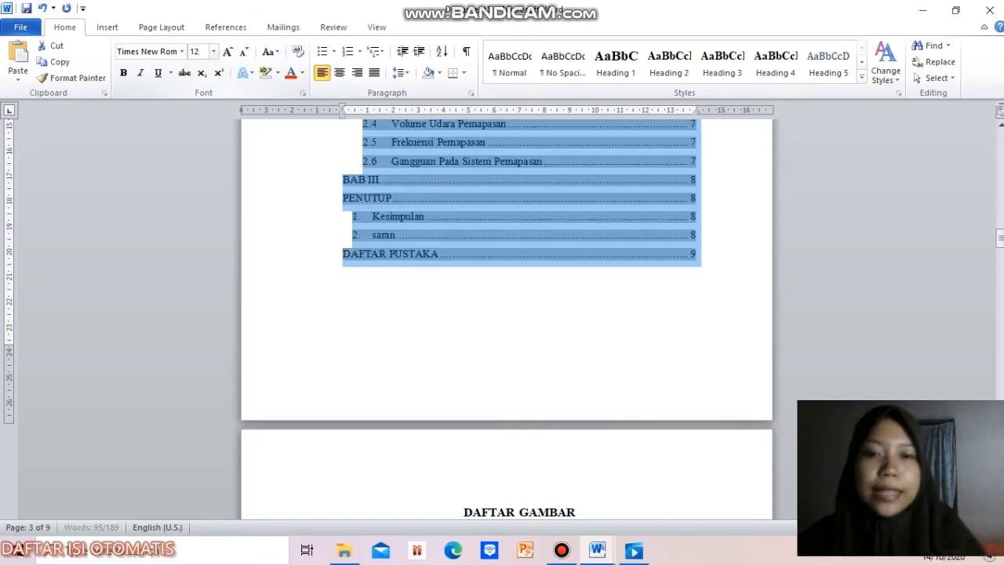
left_click(754, 280)
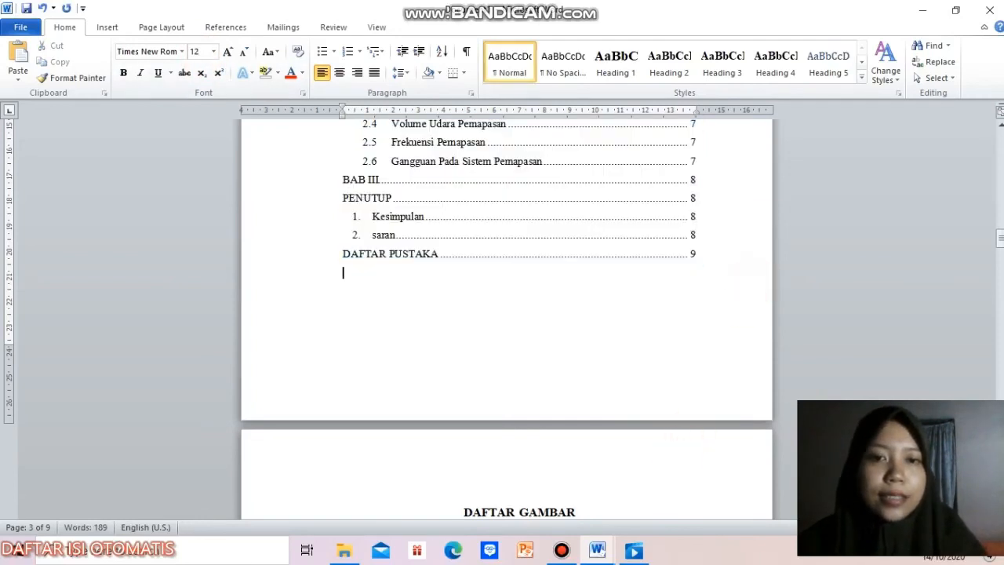
Step: Add the line "Sistem Respirasi Pada Ikan" below section 2.6 "Gangguan Pada Sistem Pernapasan" in BAB II
scroll(325, 302, "up", 6)
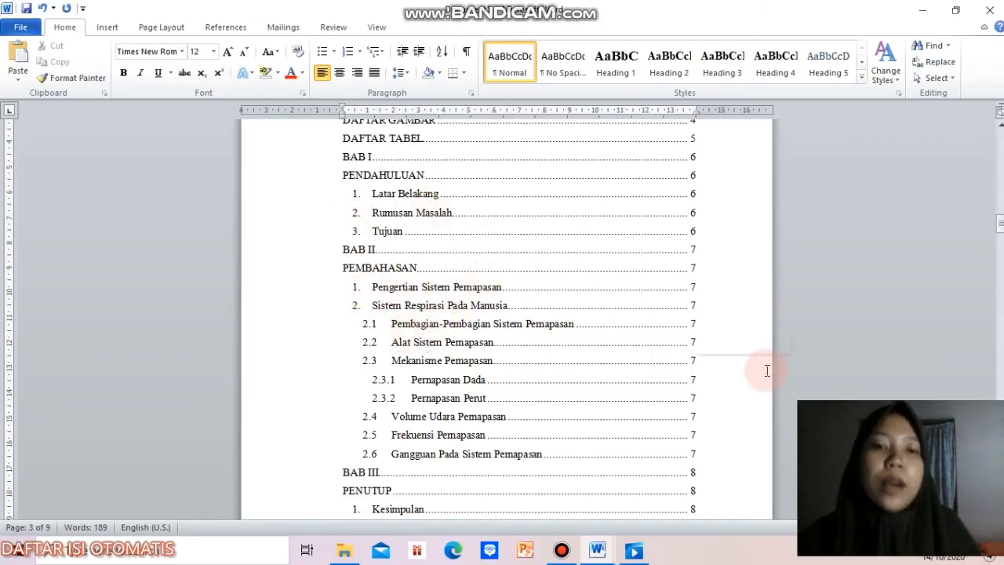
left_click_drag(1000, 224, 1001, 389)
left_click(587, 248)
key("Return")
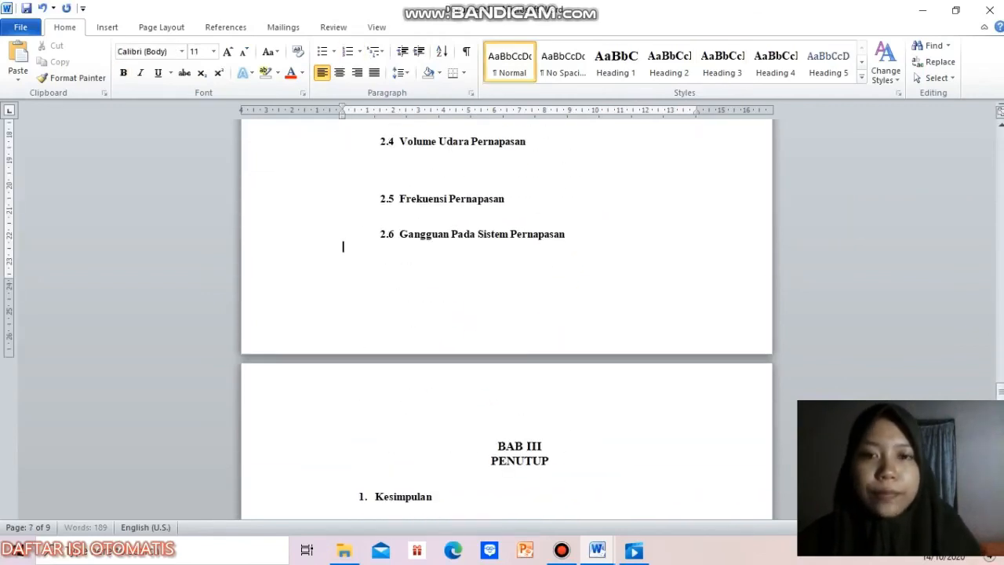
type("Sistem R")
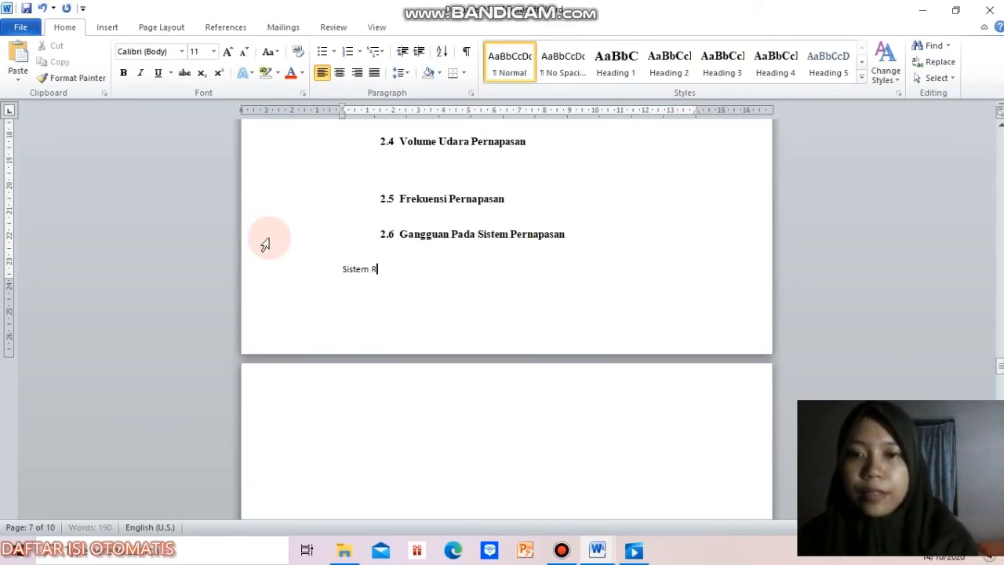
type("espirasi Pad")
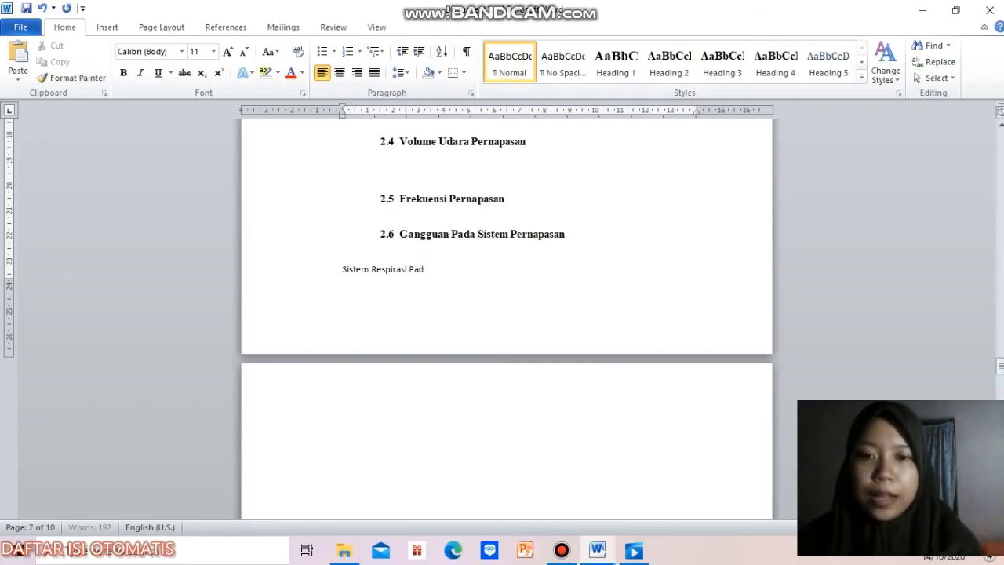
type("a Ikan")
Step: Add the line "Sistem Respirasi Pada Burung" below "Sistem Respirasi Pada Ikan"
key("ctrl+Return")
type("Sistem R")
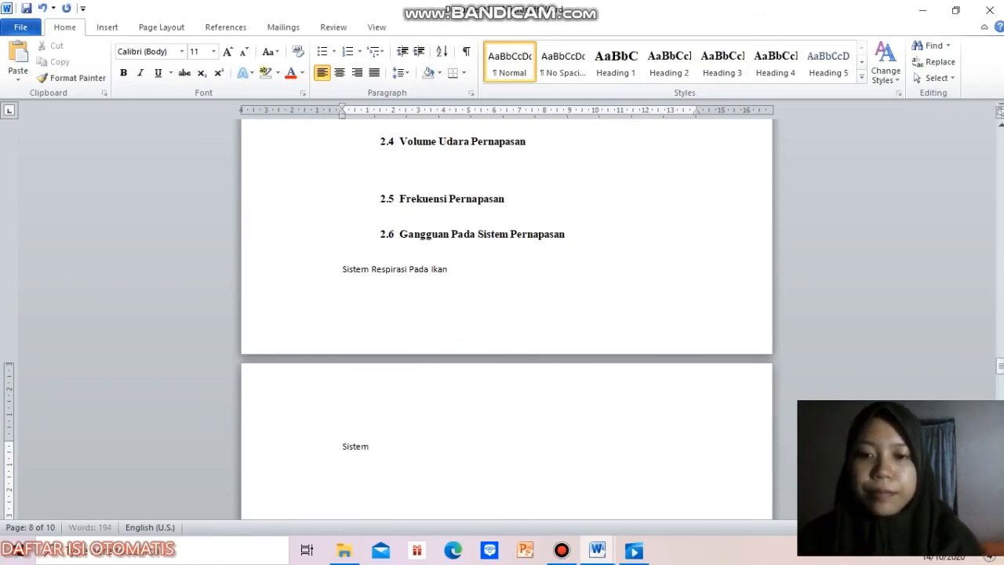
type("espirasi P")
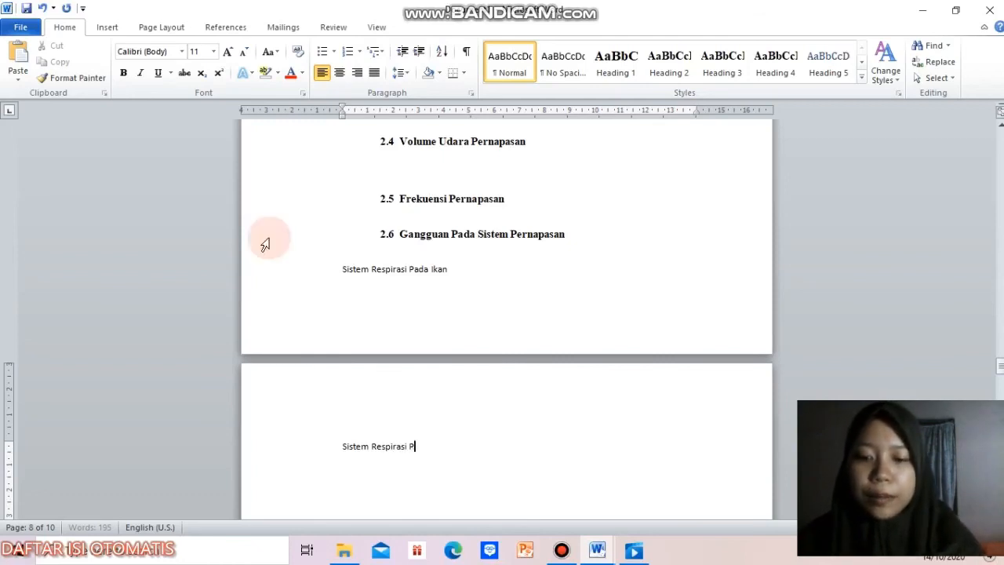
type("ada BURUN")
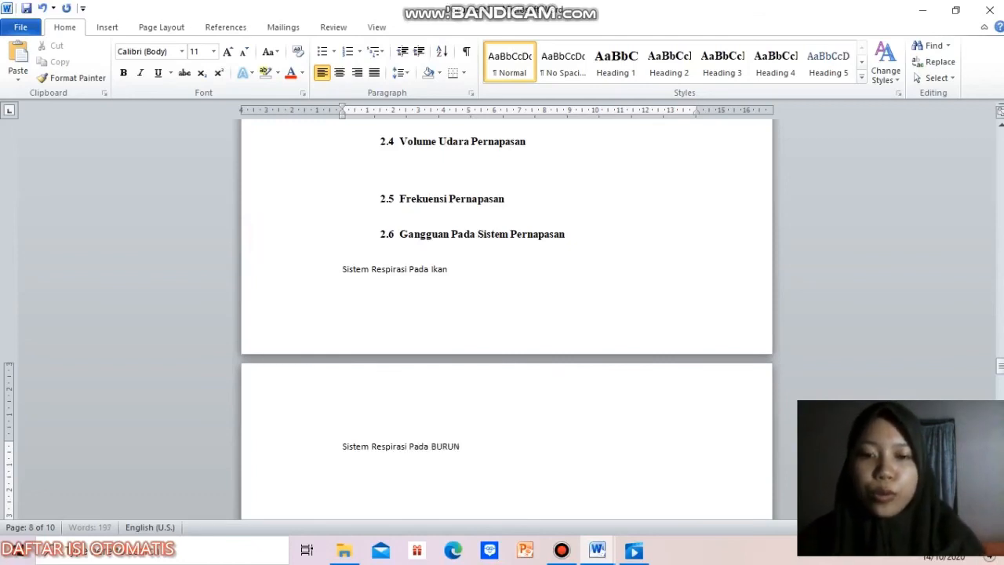
key("BackSpace")
key("BackSpace")
key("BackSpace")
key("BackSpace")
type("u")
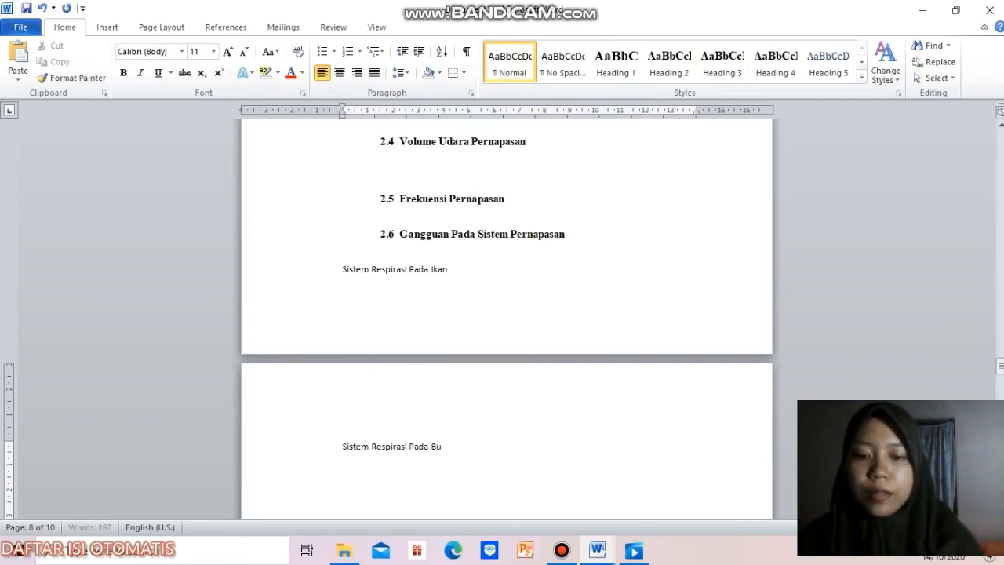
type("rung")
Step: Apply the Heading 2 style to "Sistem Respirasi Pada Ikan" and "Sistem Respirasi Pada Burung"
left_click(357, 263)
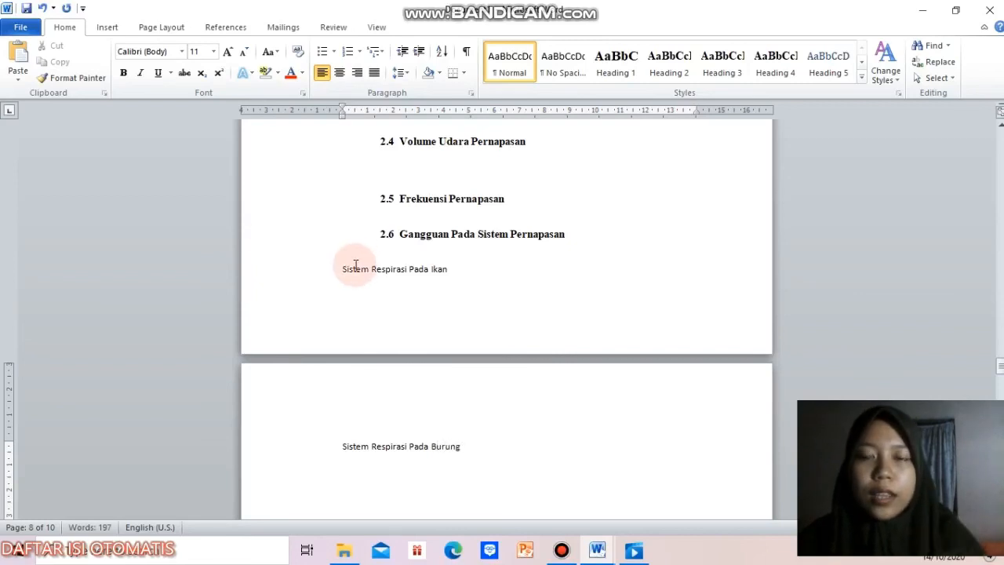
left_click(461, 261)
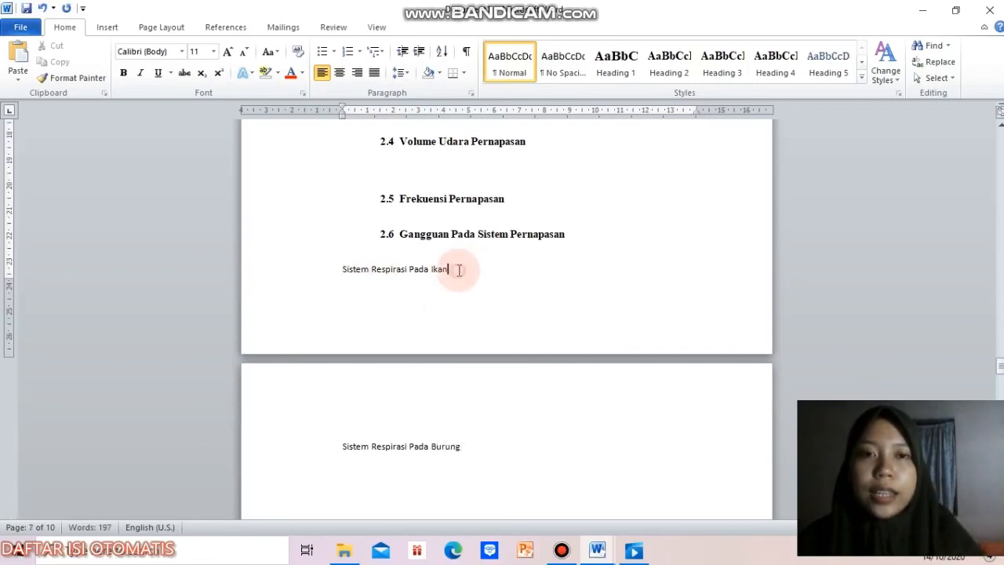
left_click(669, 63)
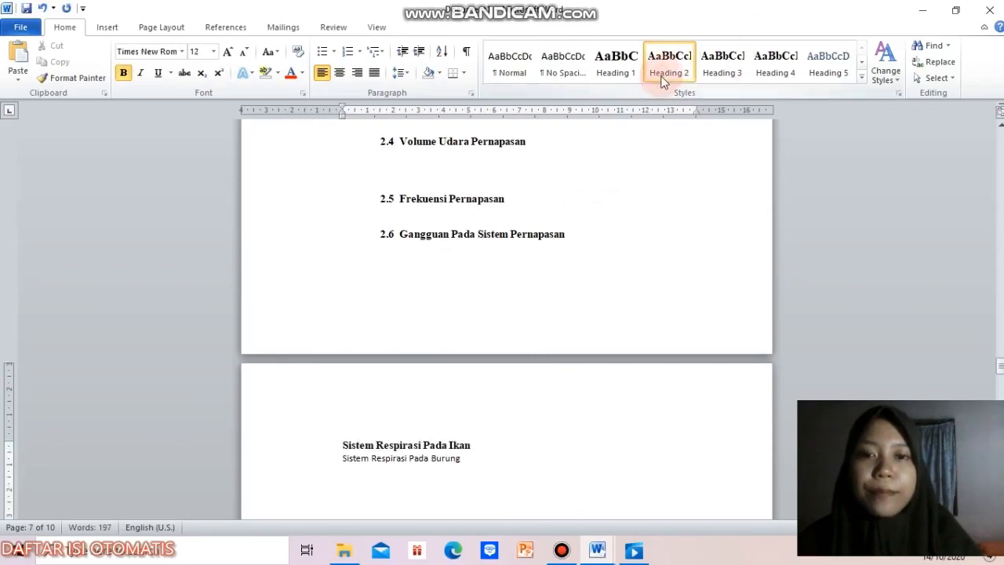
left_click(539, 435)
left_click(496, 463)
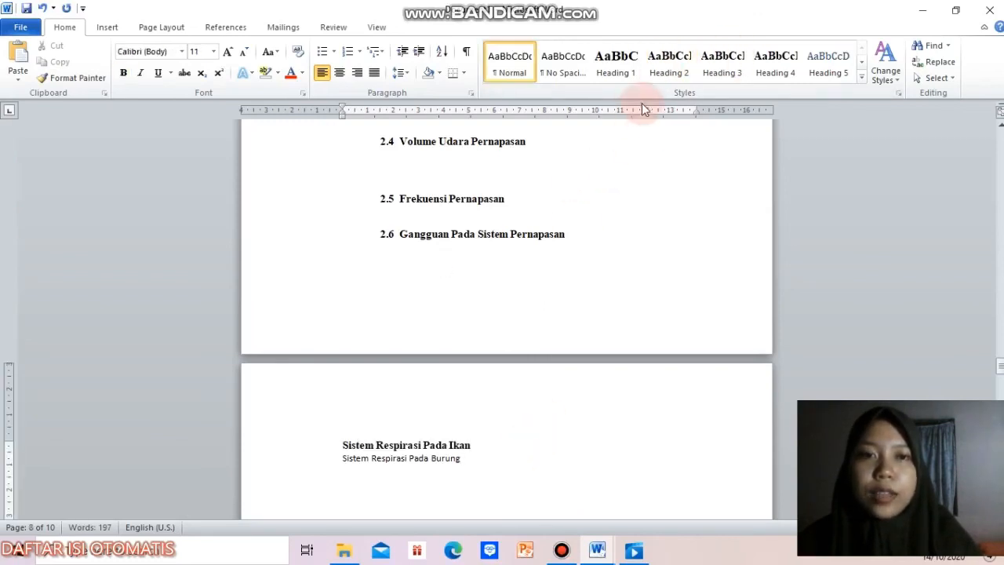
left_click(670, 63)
left_click_drag(1001, 367, 1001, 350)
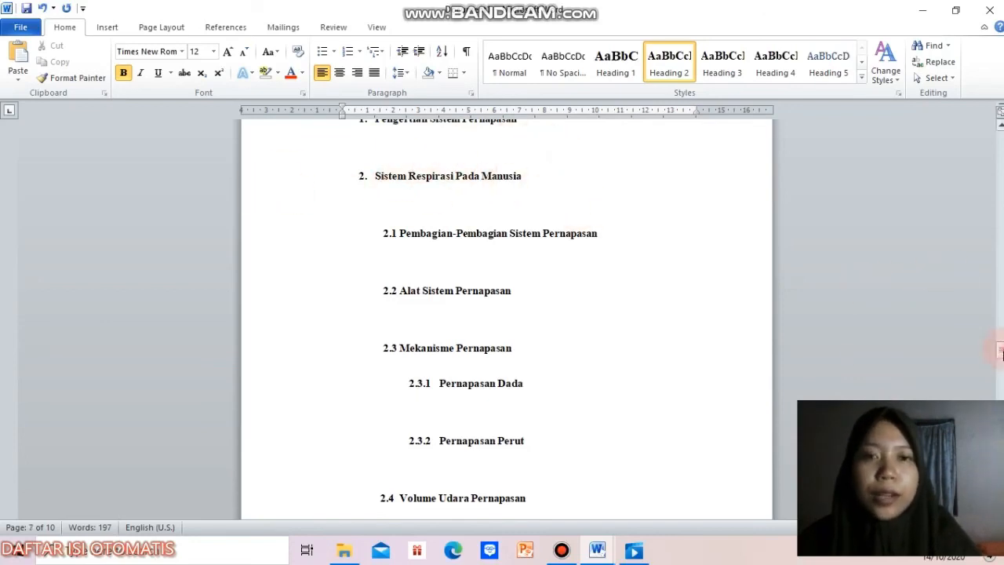
Step: Copy the numbered heading format of "Sistem Respirasi Pada Manusia" onto "Sistem Respirasi Pada Ikan" and "Sistem Respirasi Pada Burung" with Format Painter
left_click_drag(1001, 353, 1001, 347)
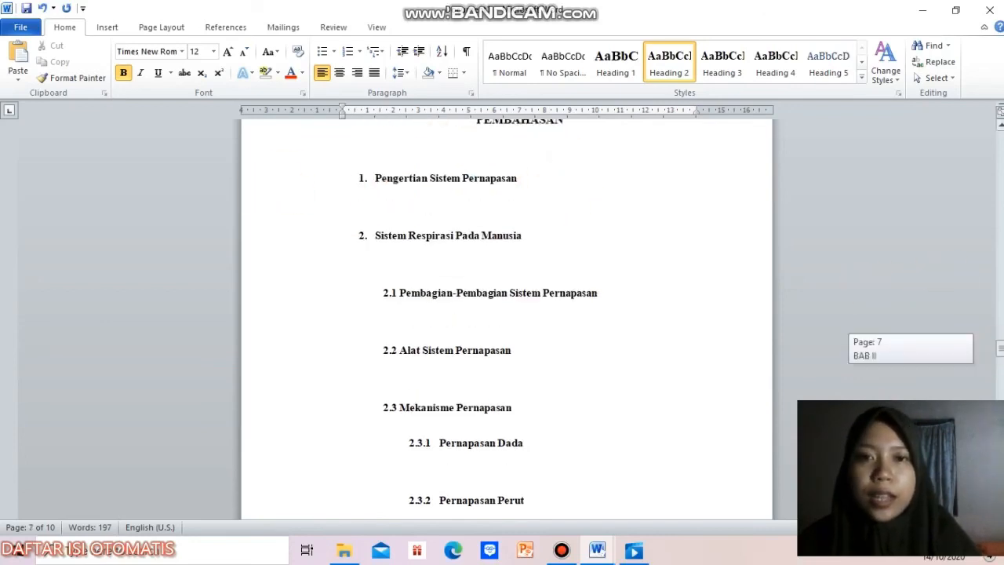
left_click(376, 234)
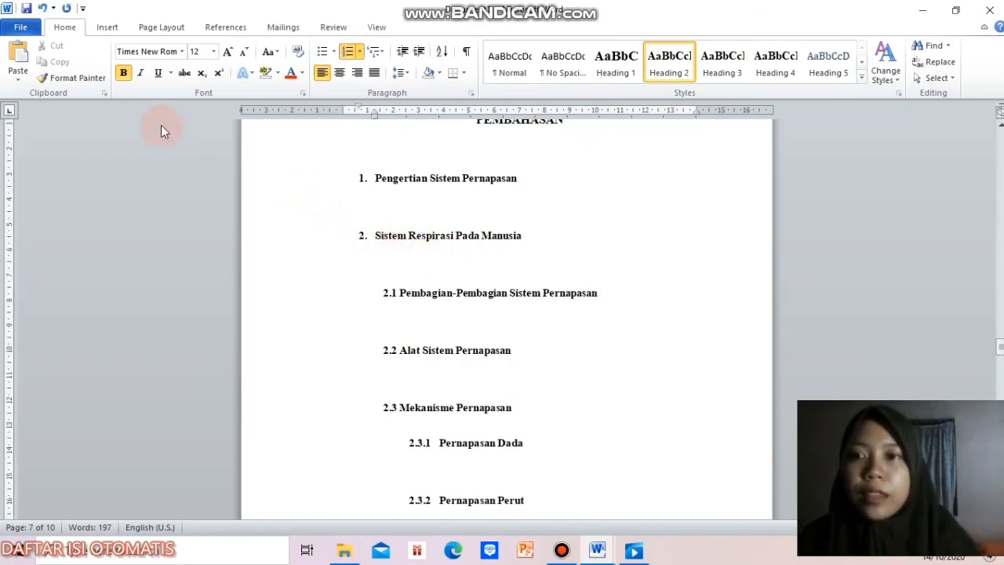
left_click(96, 80)
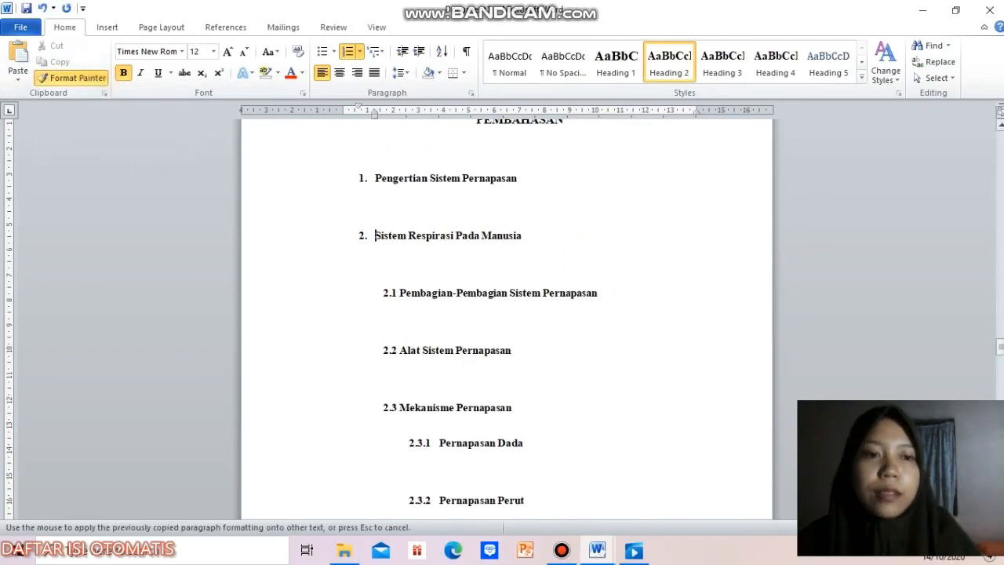
left_click_drag(1001, 346, 1000, 362)
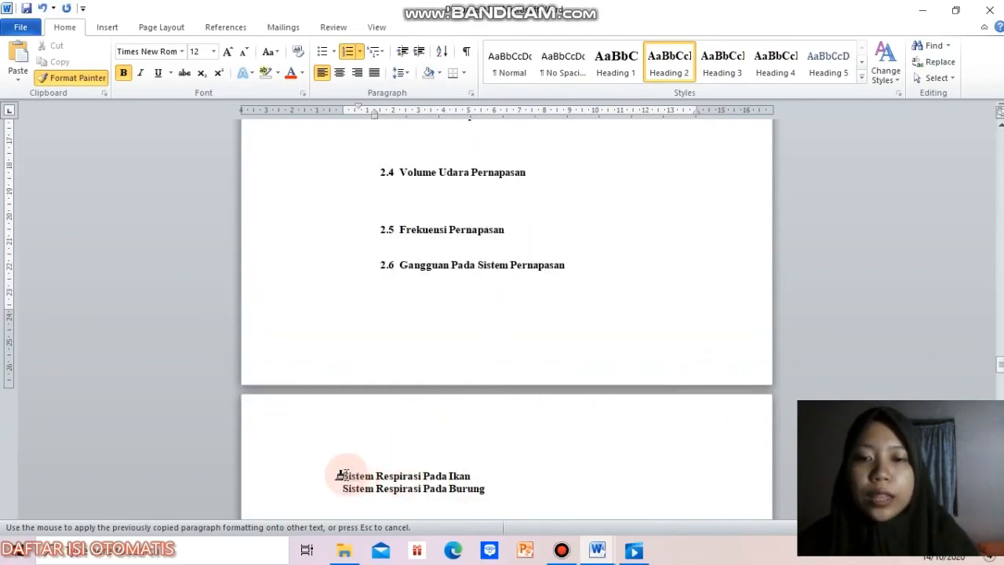
mouse_move(336, 475)
left_mouse_down()
mouse_move(502, 480)
mouse_move(506, 488)
left_mouse_up()
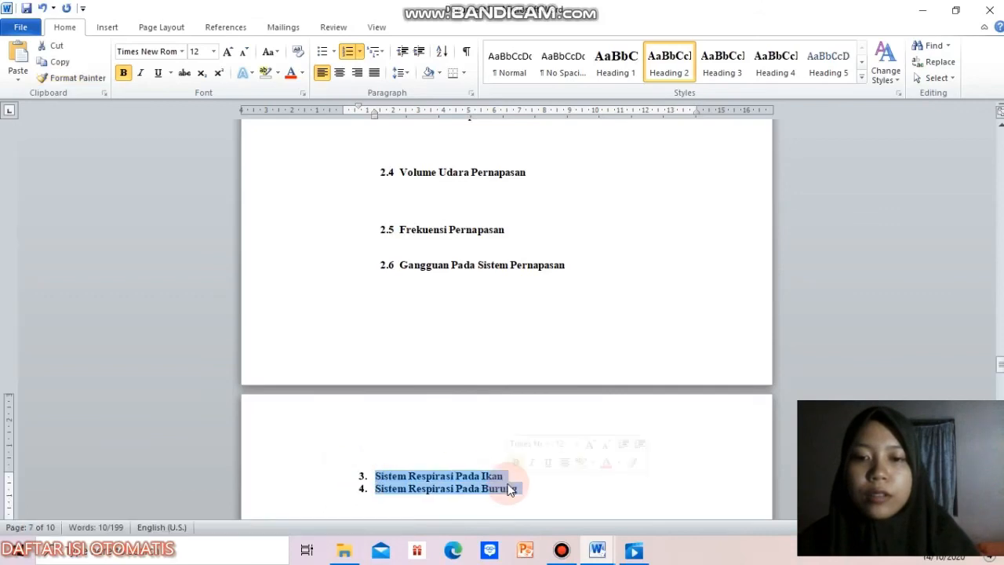
Step: Update the entire table of contents under DAFTAR ISI to include the new BAB II headings
left_click_drag(1000, 364, 1000, 211)
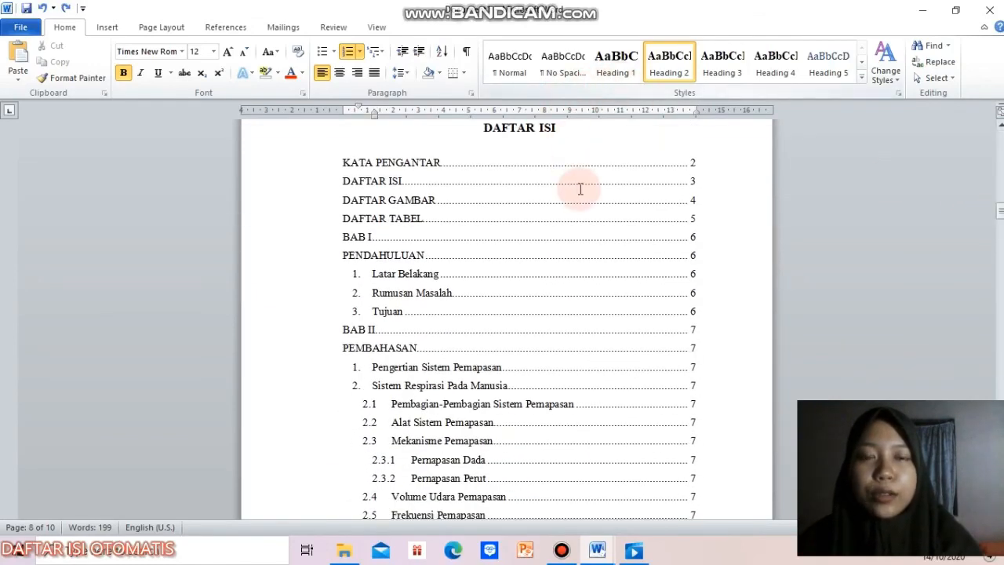
left_click(590, 166)
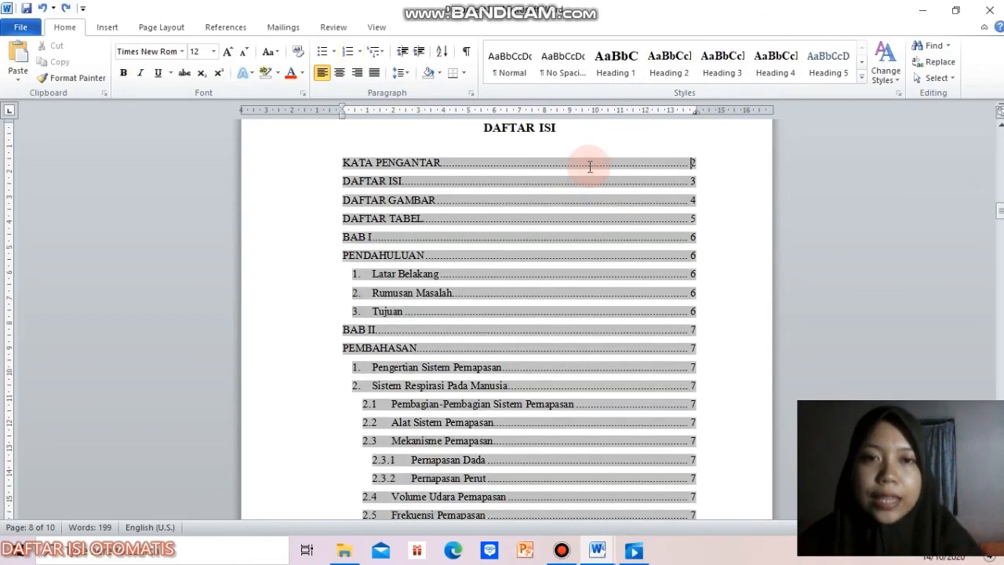
right_click(590, 167)
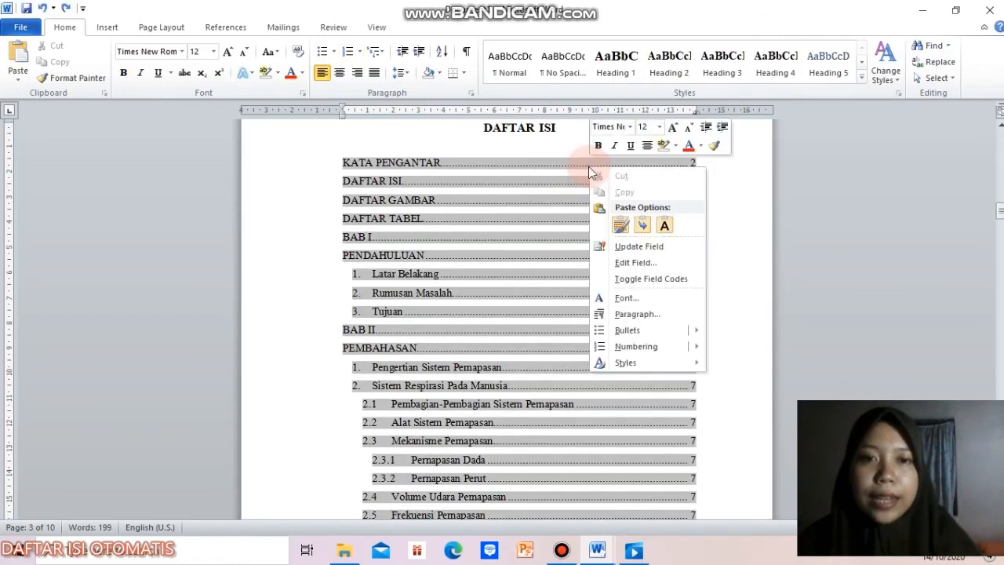
left_click(615, 247)
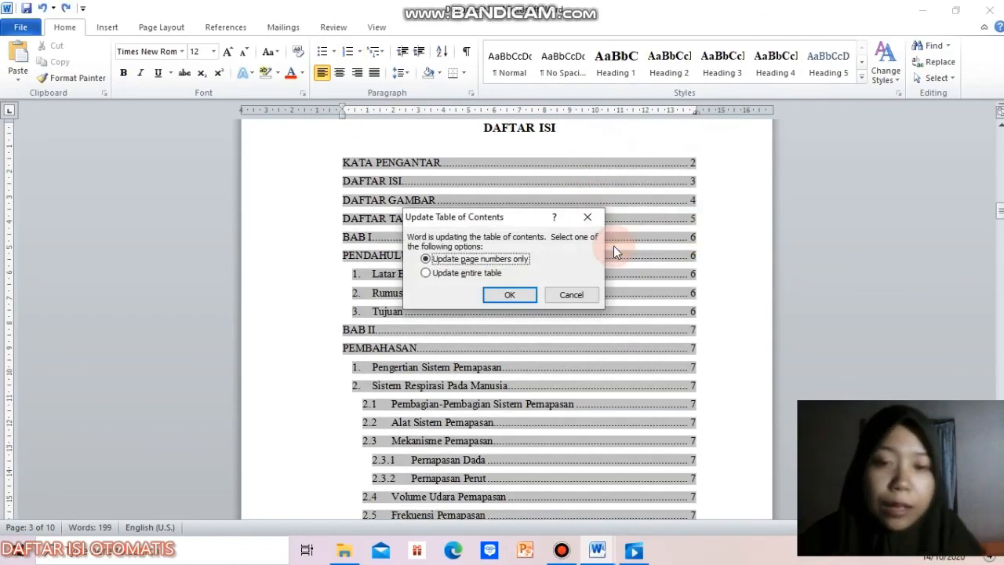
left_click(425, 273)
left_click(511, 296)
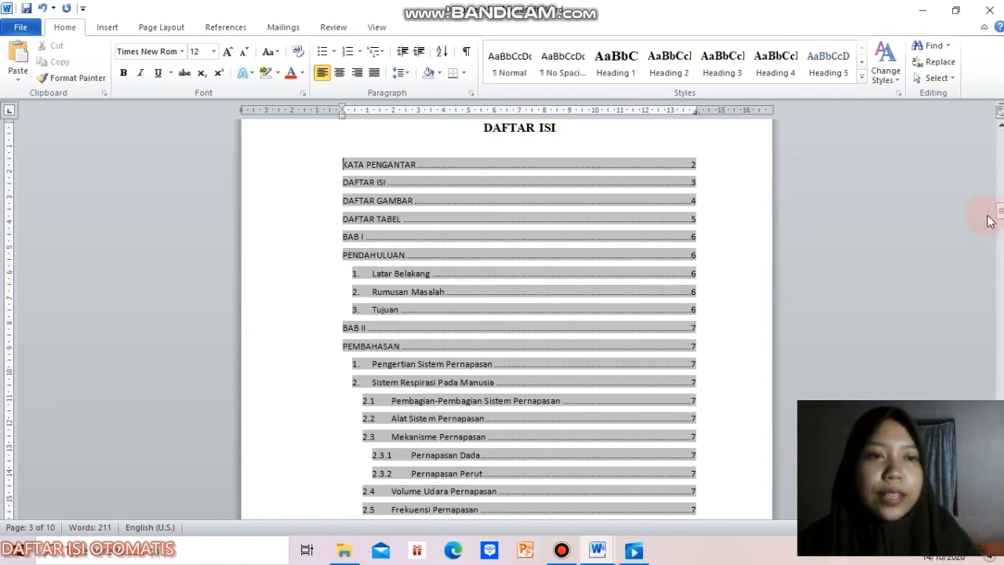
left_click_drag(1000, 215, 1000, 219)
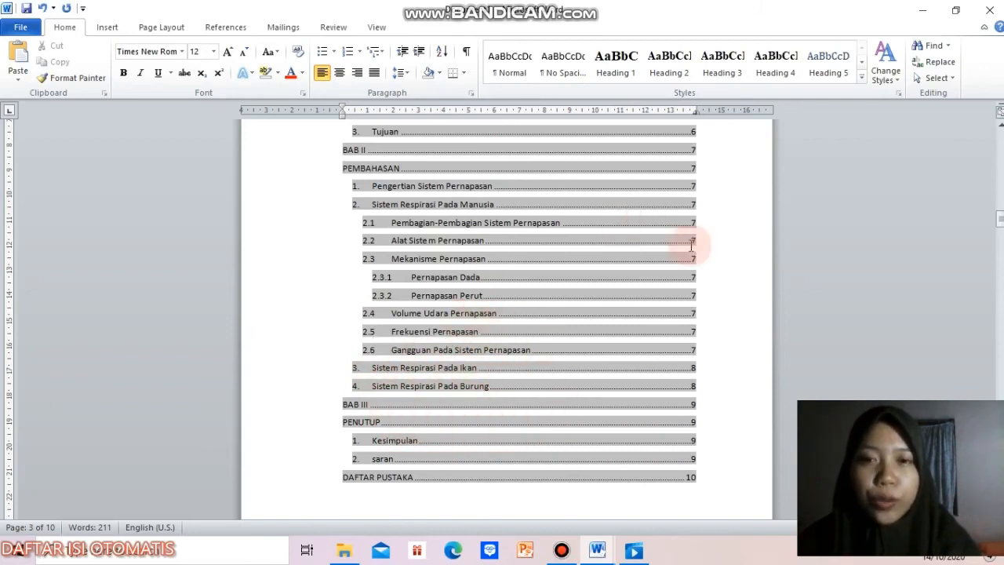
Step: Format all entries of the updated table of contents in Times New Roman at size 12
left_click_drag(1001, 224, 1001, 213)
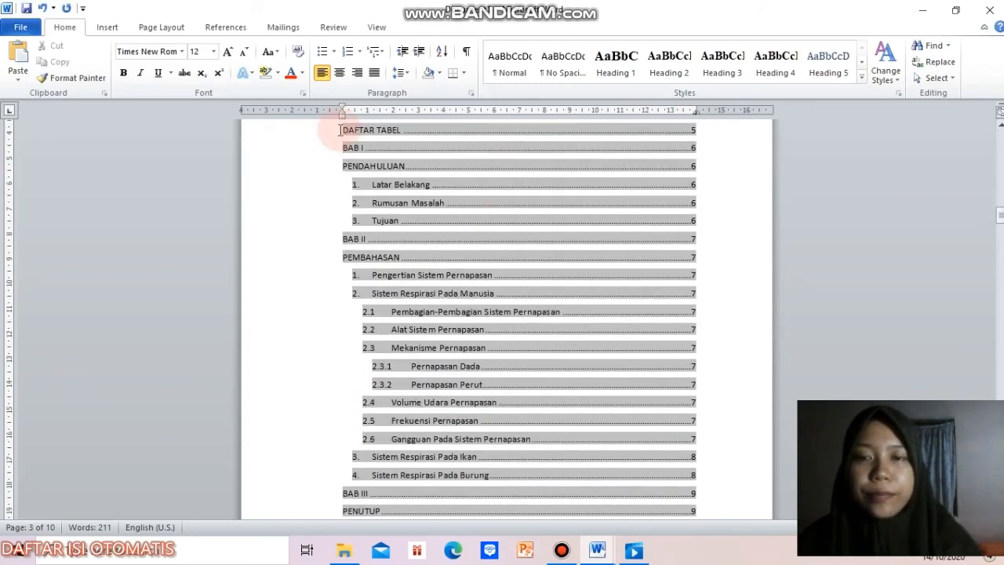
scroll(341, 131, "up", 2)
left_click(343, 165)
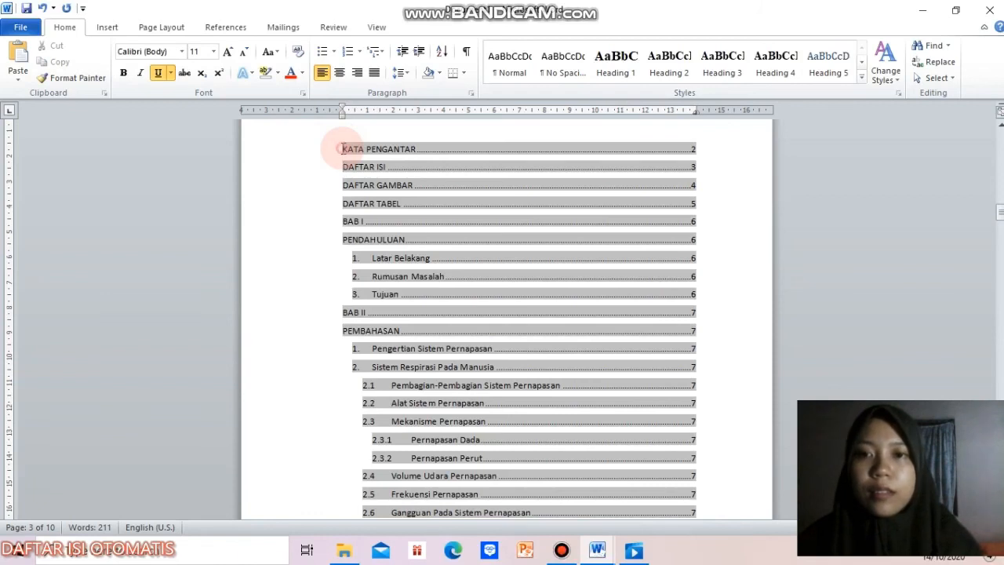
left_click(342, 148)
left_click_drag(343, 149, 370, 147)
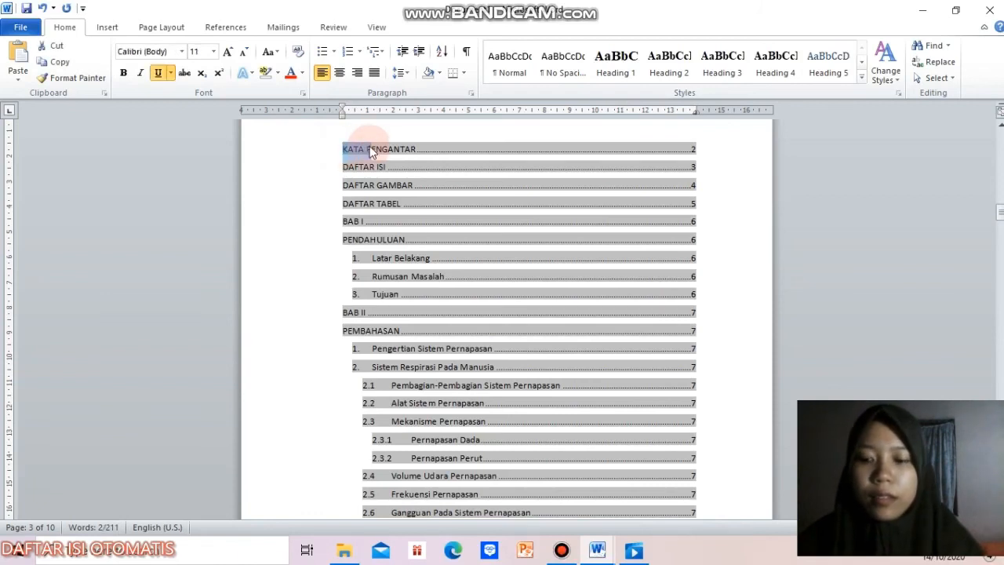
triple_click(370, 149)
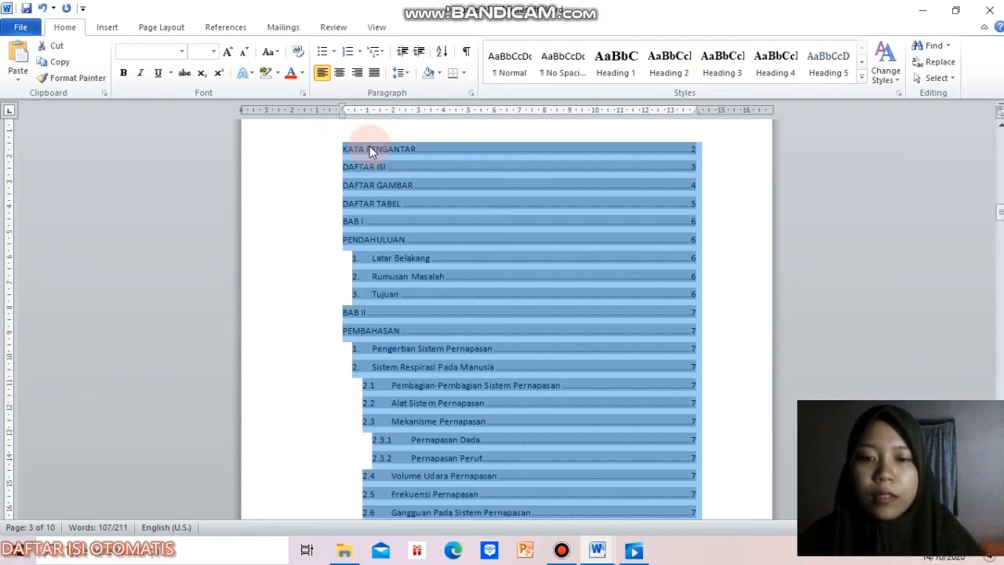
scroll(369, 146, "down", 3)
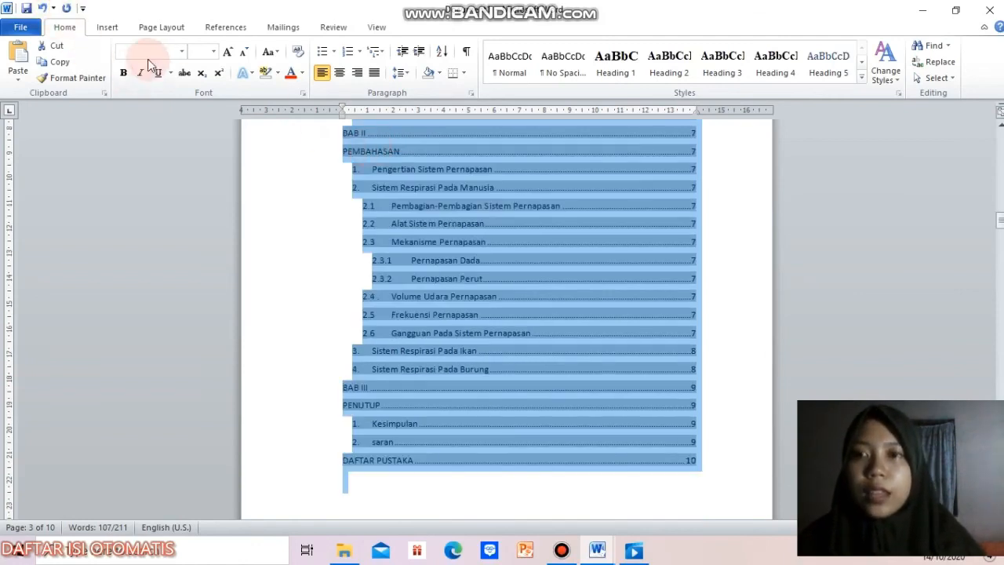
left_click(182, 52)
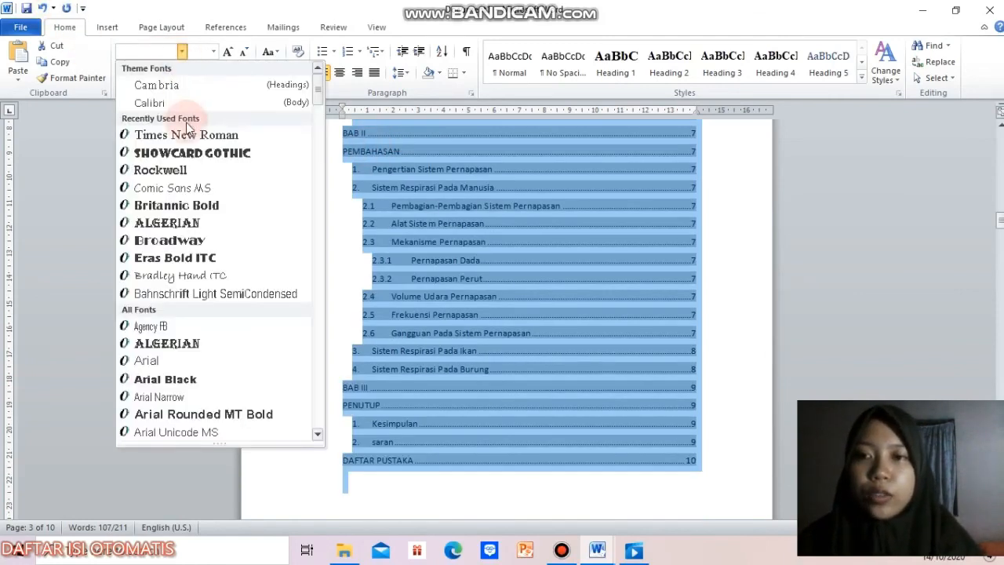
left_click(186, 135)
left_click(203, 51)
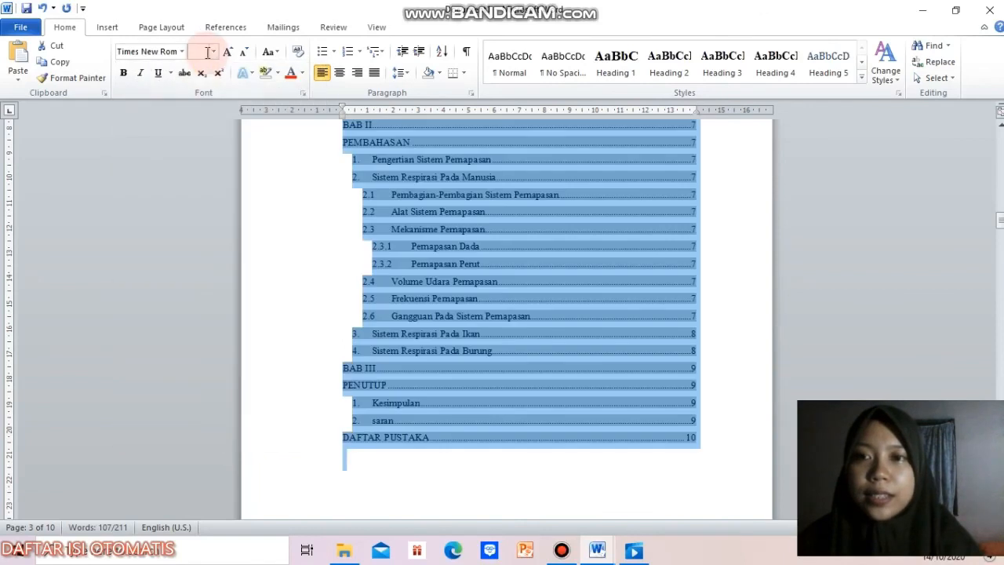
type("12")
key("Return")
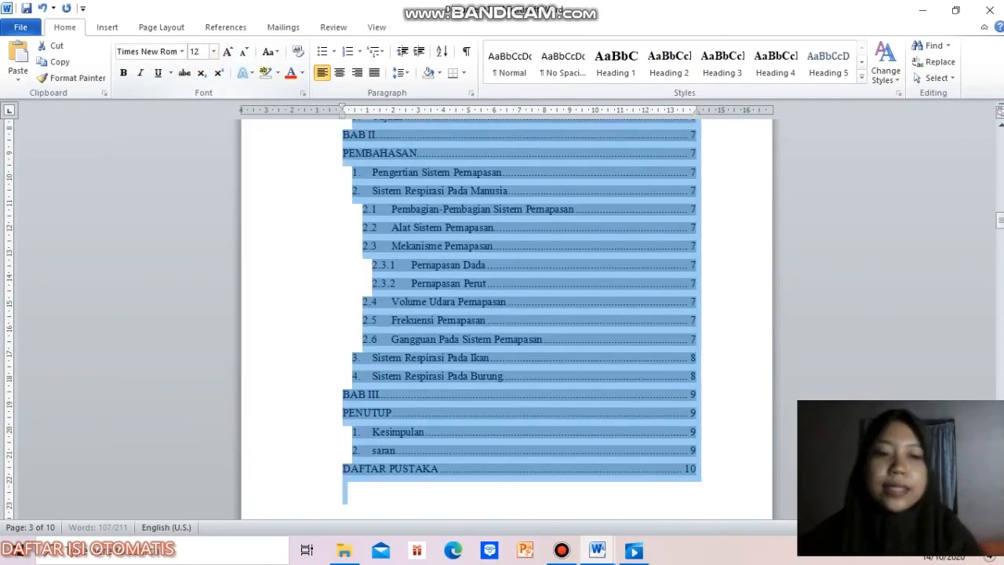
left_click(854, 299)
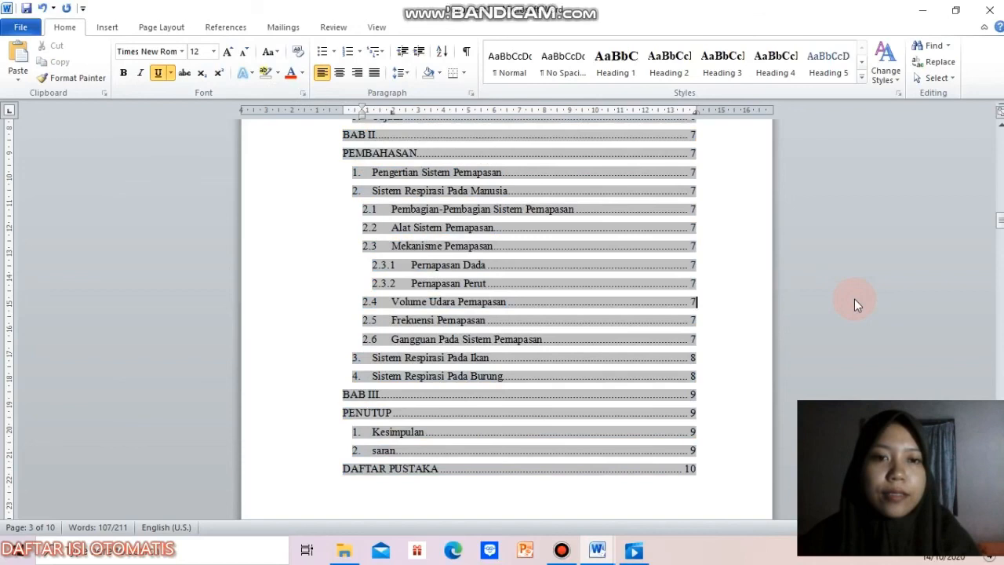
mouse_move(1001, 222)
left_mouse_down()
mouse_move(1000, 241)
mouse_move(1000, 204)
left_mouse_up()
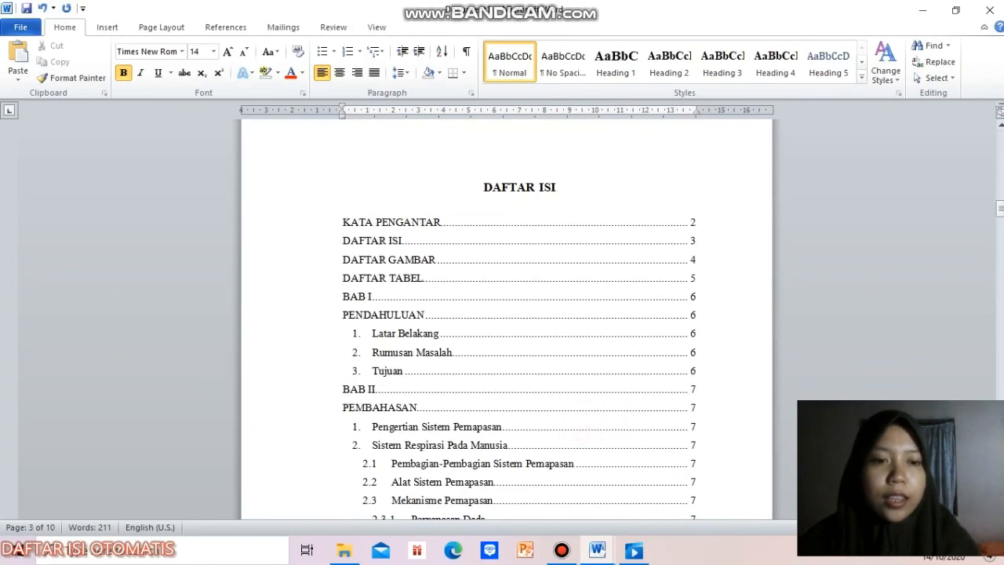
scroll(506, 314, "down", 4)
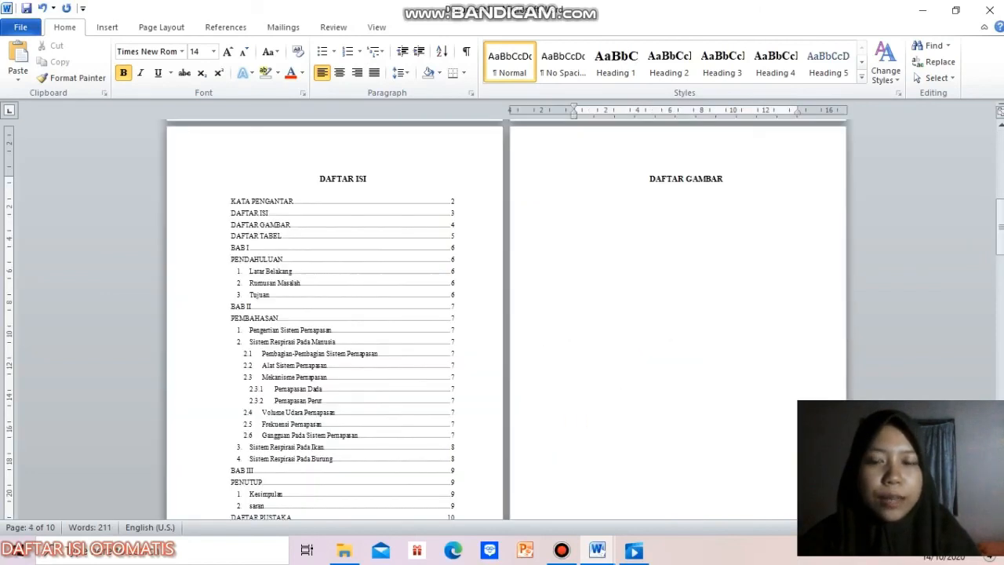
scroll(361, 209, "up", 3)
left_click(361, 209)
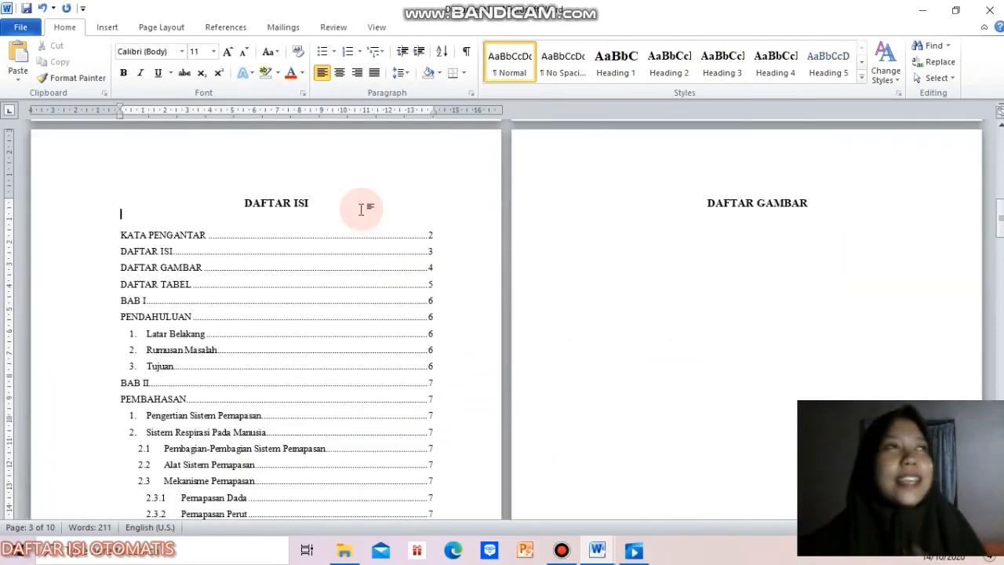